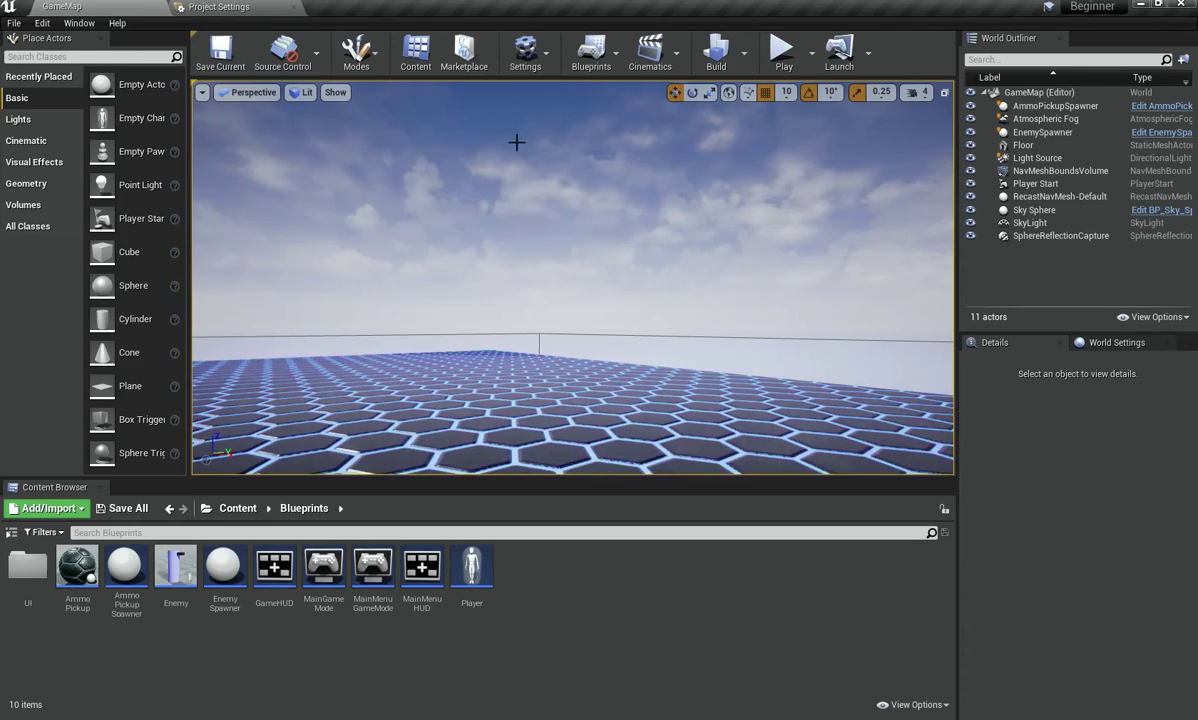
Step: Examine the floor platform and its open edges in the level
{"action": "right_click_drag", "start_coordinate": [530, 161], "coordinate": [470, 196]}
{"action": "key", "text": "s"}
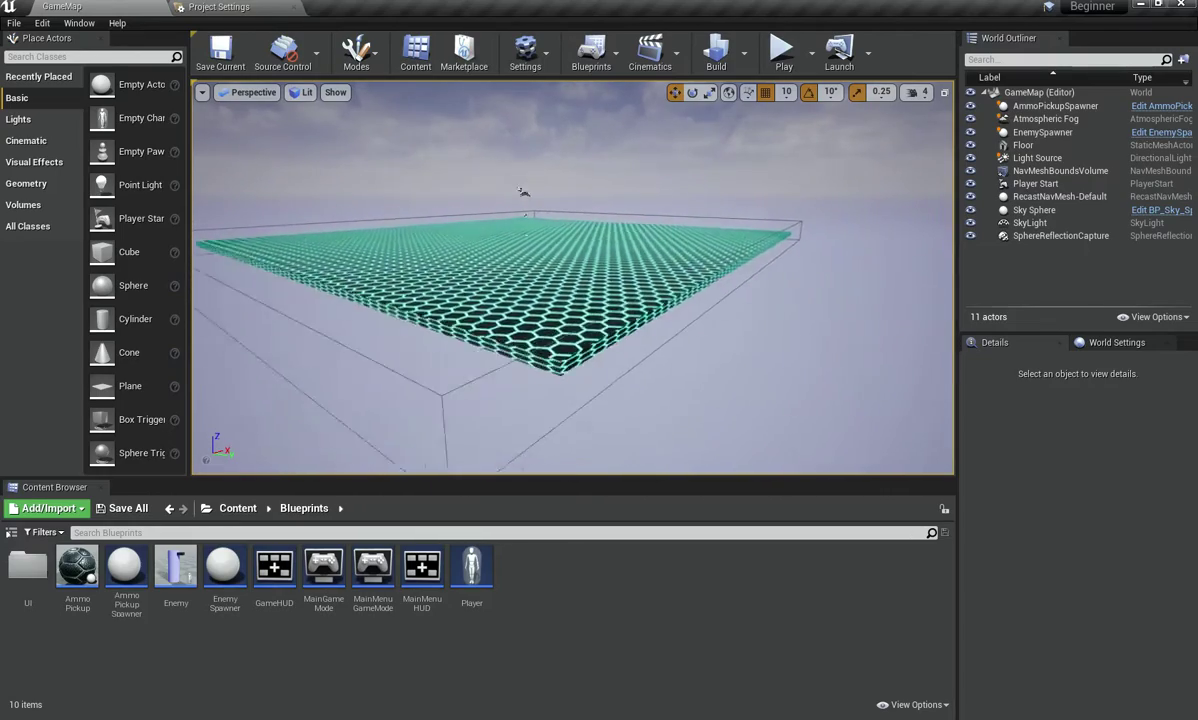
{"action": "key", "text": "w"}
{"action": "right_click_drag", "start_coordinate": [470, 196], "coordinate": [500, 195]}
{"action": "key", "text": "s"}
{"action": "right_click_drag", "start_coordinate": [560, 228], "coordinate": [565, 103]}
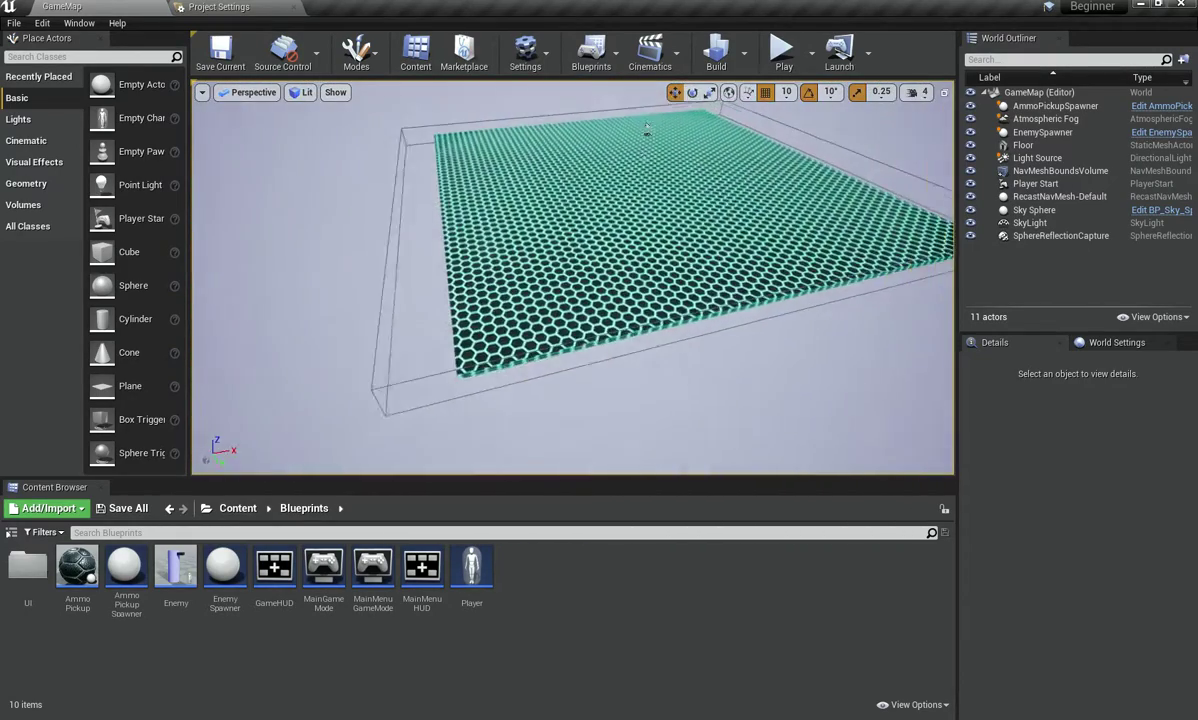
Step: Go up to the Content folder, then play-test the level as it stands and end the session
{"action": "left_click", "coordinate": [231, 509]}
{"action": "right_click_drag", "start_coordinate": [564, 260], "coordinate": [680, 230]}
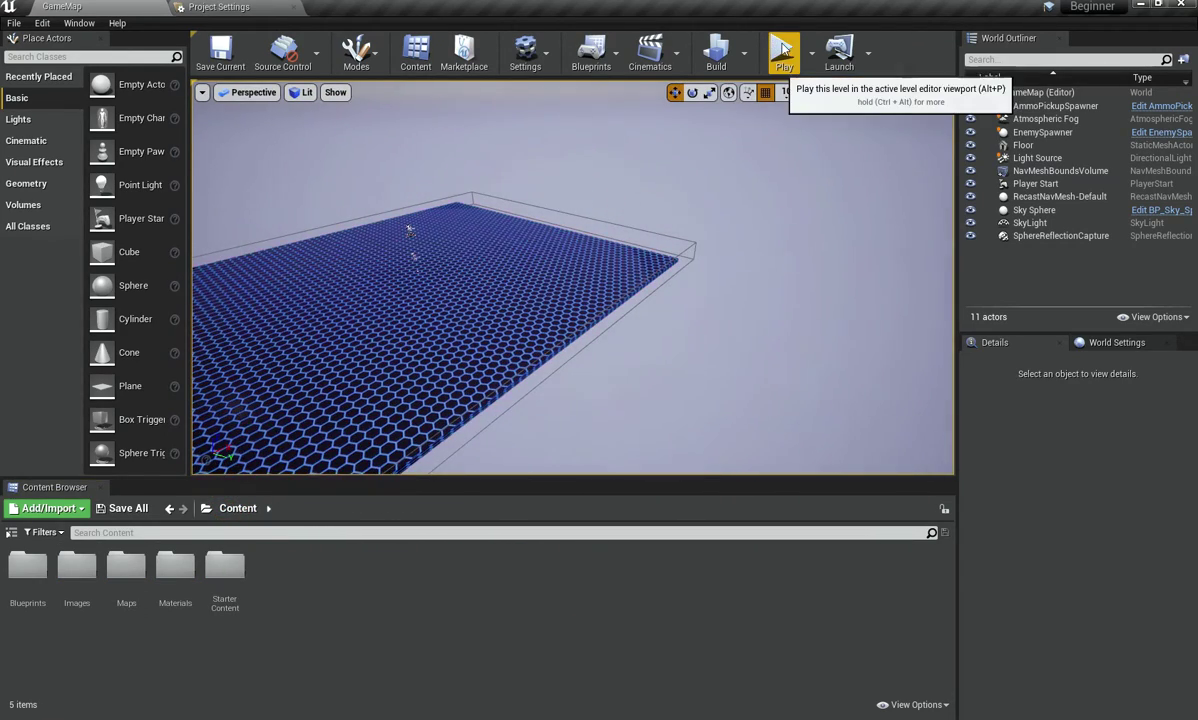
{"action": "left_click", "coordinate": [785, 49]}
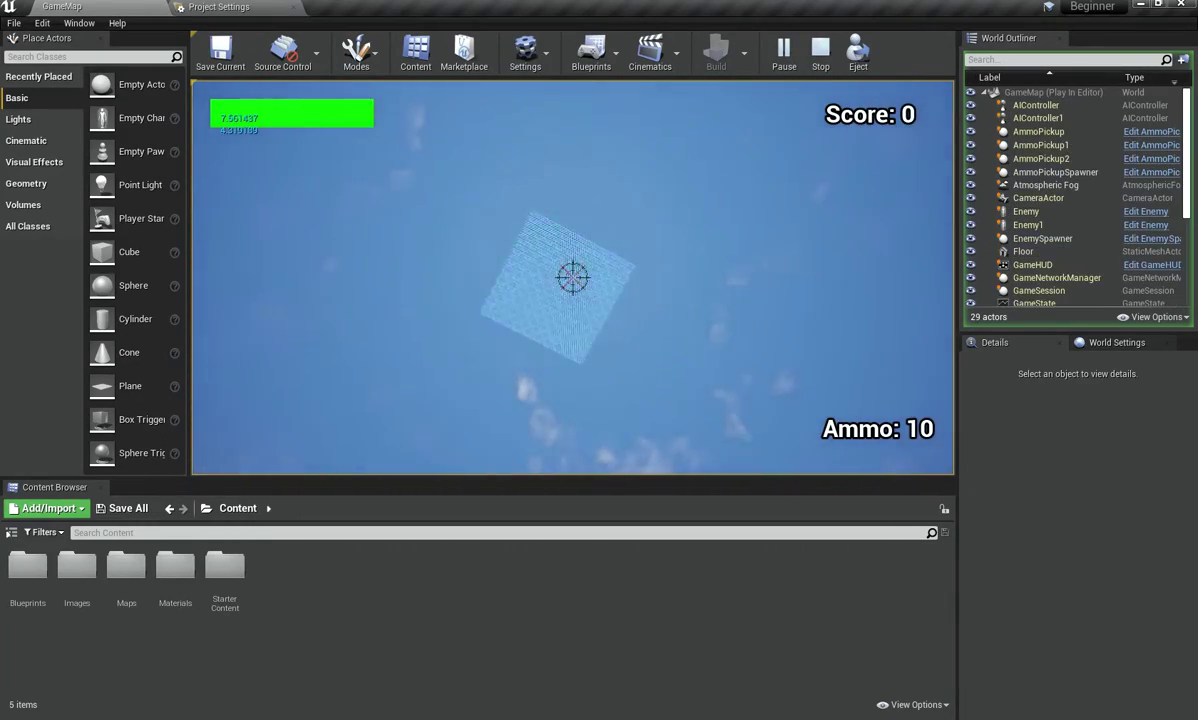
{"action": "key", "text": "Escape"}
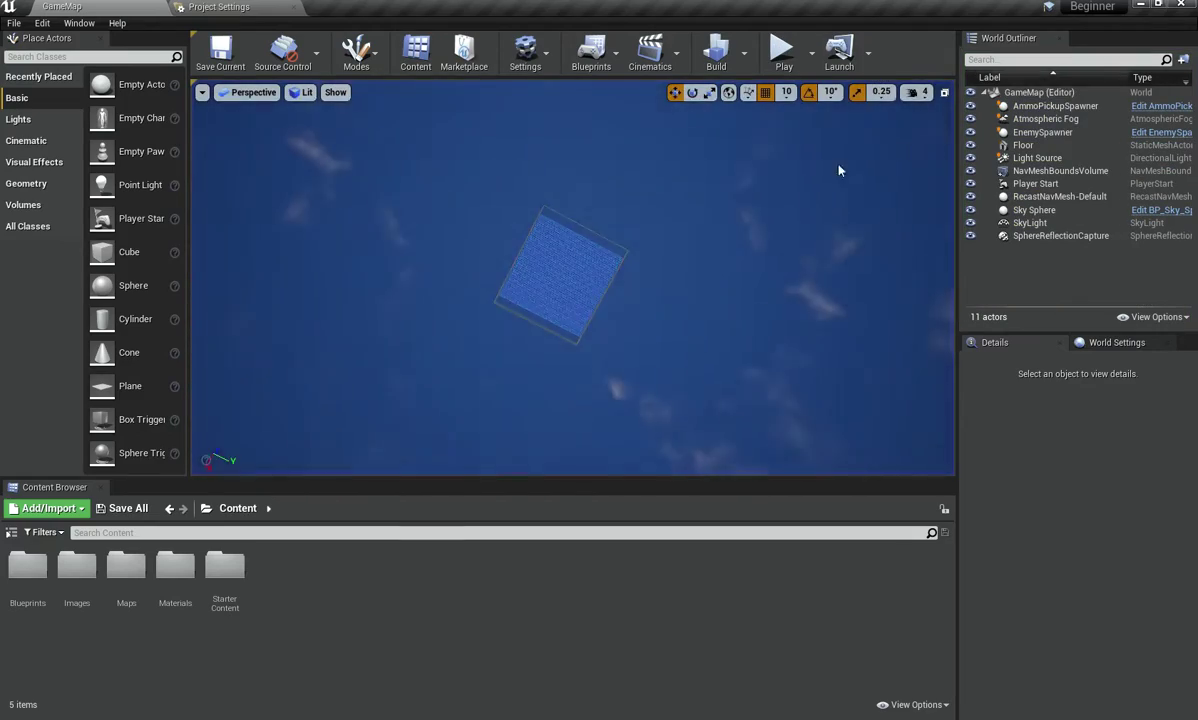
Step: Select the floor, focus the view on it and frame the platform from above
{"action": "left_click", "coordinate": [575, 152]}
{"action": "key", "text": "f"}
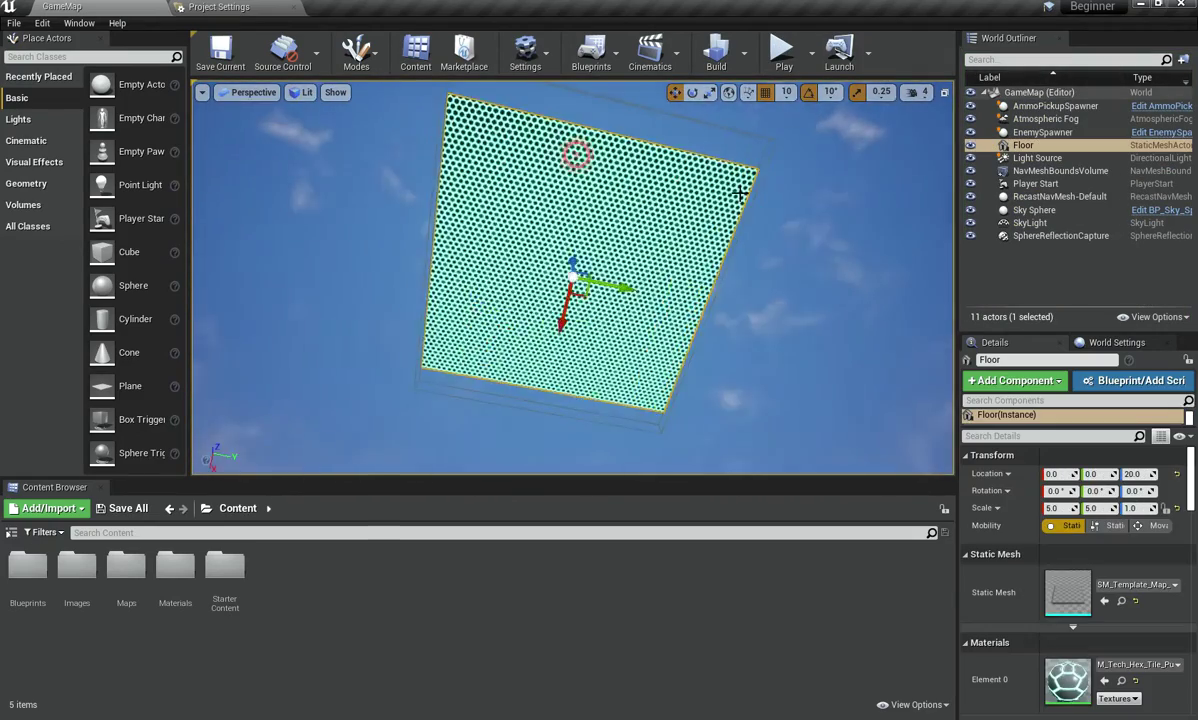
{"action": "right_click_drag", "start_coordinate": [575, 152], "coordinate": [330, 445]}
{"action": "key", "text": "w"}
{"action": "key", "text": "s"}
{"action": "key", "text": "s"}
{"action": "right_click_drag", "start_coordinate": [560, 185], "coordinate": [742, 199]}
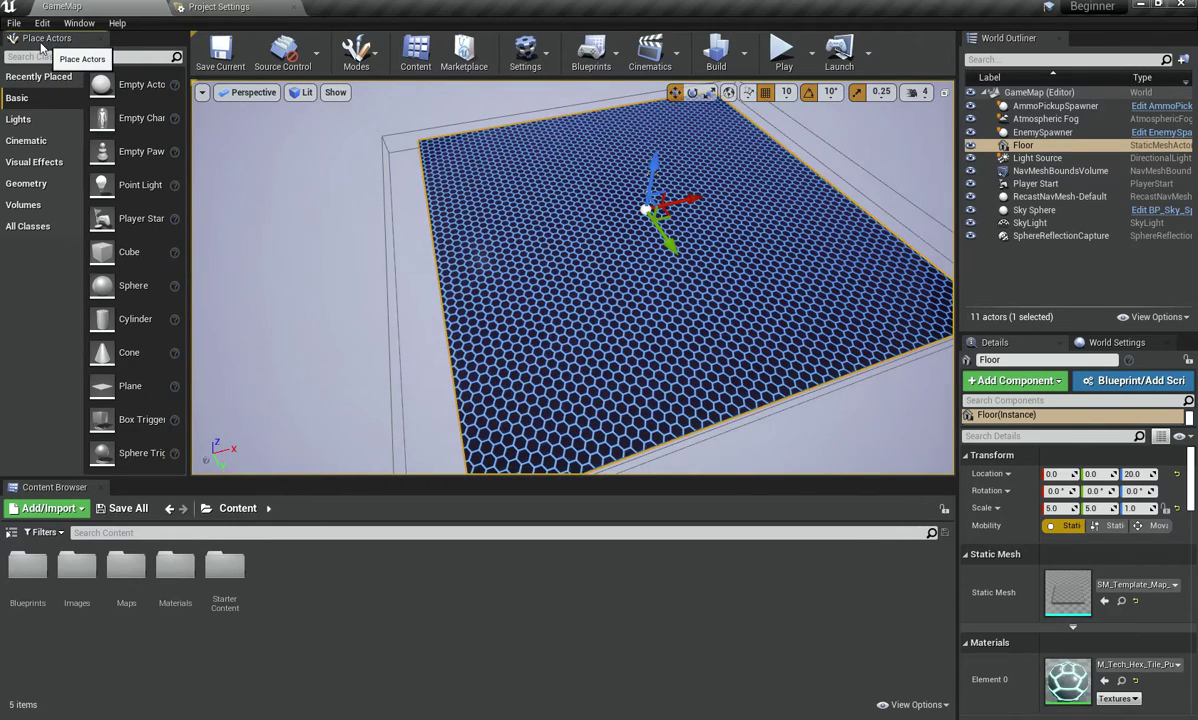
Step: Place a Blocking Volume from the Volumes category on the floor near its edge, at about -2290, -490, 120
{"action": "left_click", "coordinate": [34, 122]}
{"action": "left_click", "coordinate": [30, 140]}
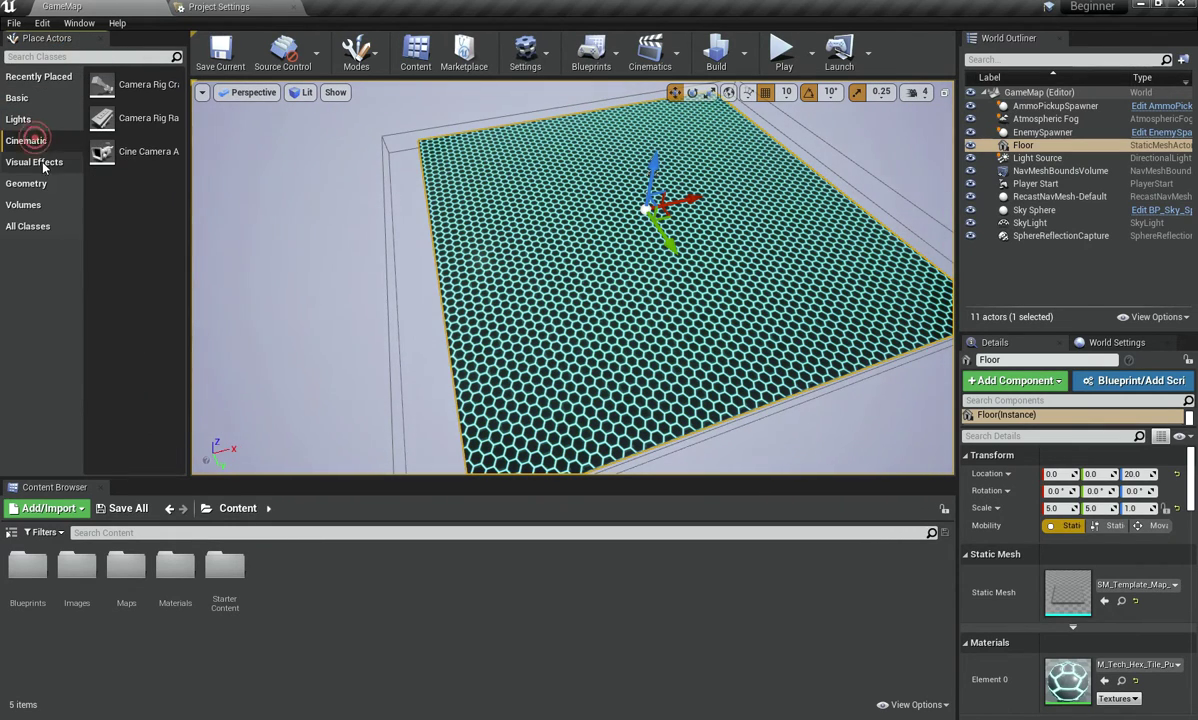
{"action": "left_click", "coordinate": [48, 205]}
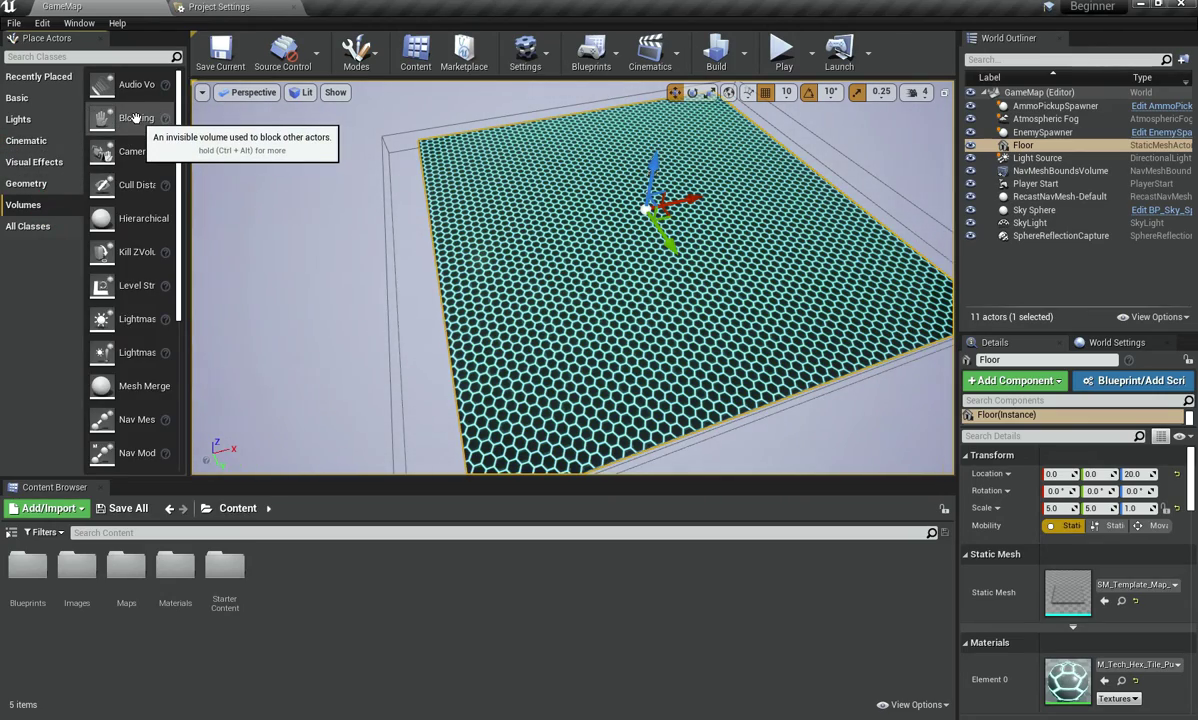
{"action": "right_click_drag", "start_coordinate": [338, 202], "coordinate": [440, 130]}
{"action": "key", "text": "w"}
{"action": "right_click_drag", "start_coordinate": [673, 210], "coordinate": [673, 240]}
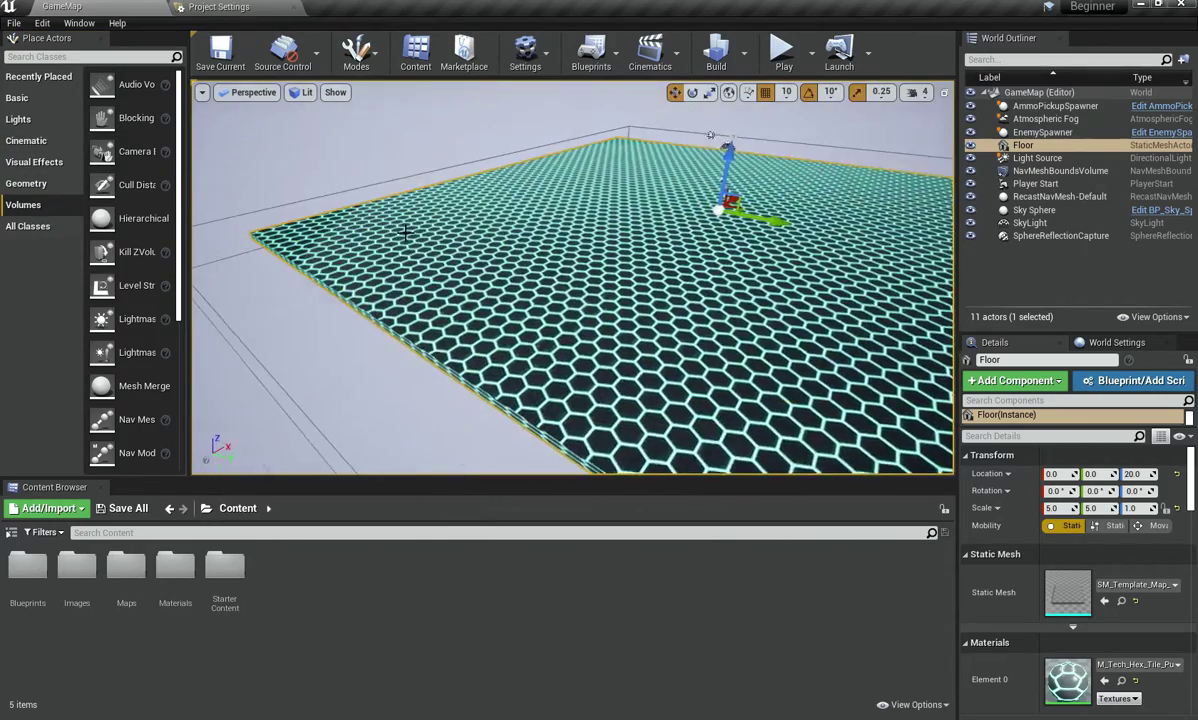
{"action": "left_click_drag", "start_coordinate": [120, 118], "coordinate": [444, 312]}
{"action": "right_click_drag", "start_coordinate": [444, 312], "coordinate": [305, 305]}
{"action": "key", "text": "w"}
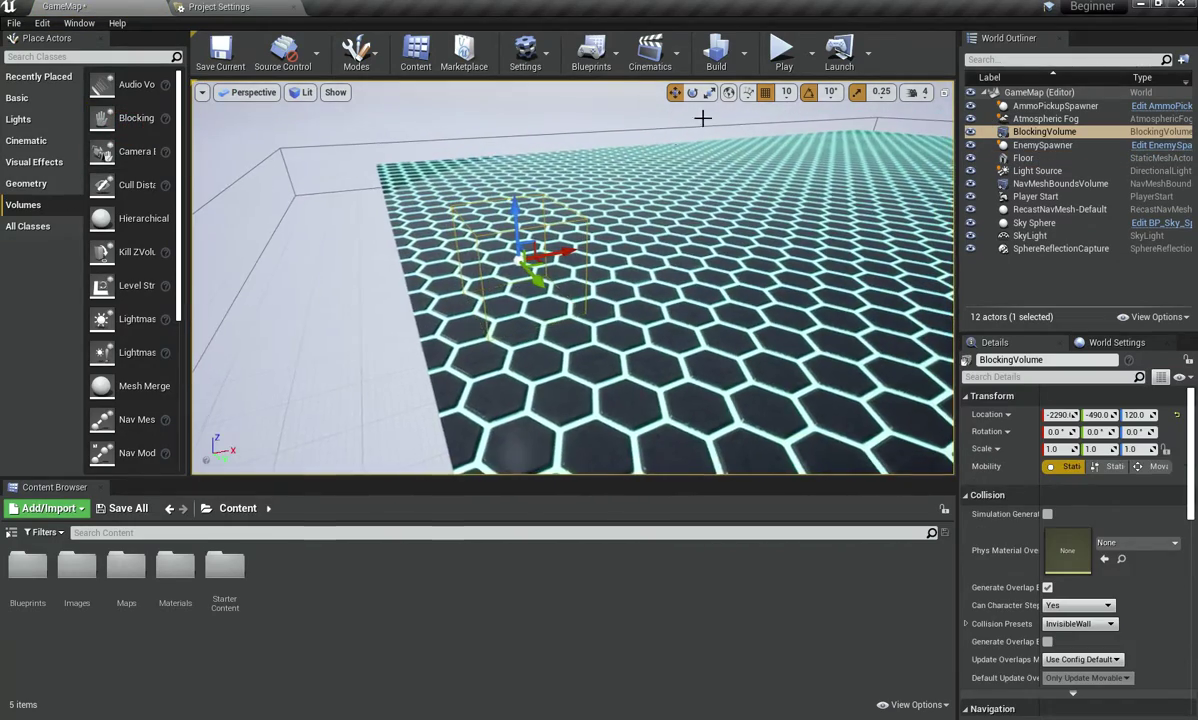
Step: Play-test the level with the blocking volume in place, moving the player forward, and end the session
{"action": "left_click", "coordinate": [783, 50]}
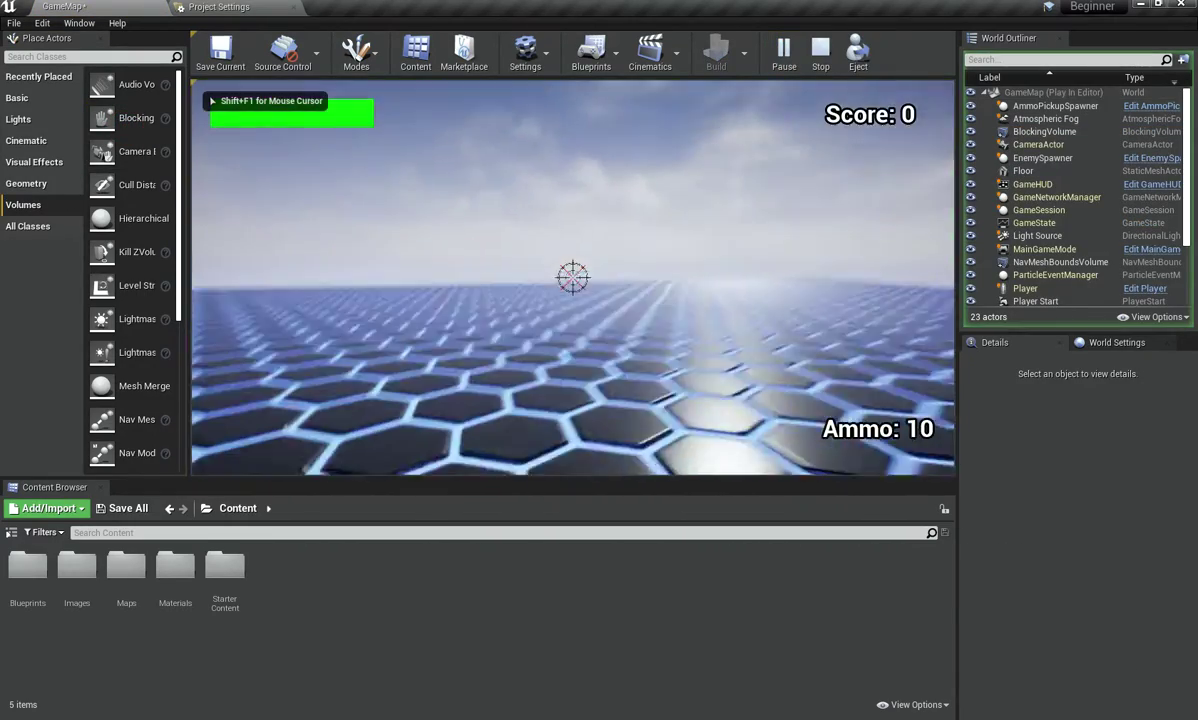
{"action": "key", "text": "w"}
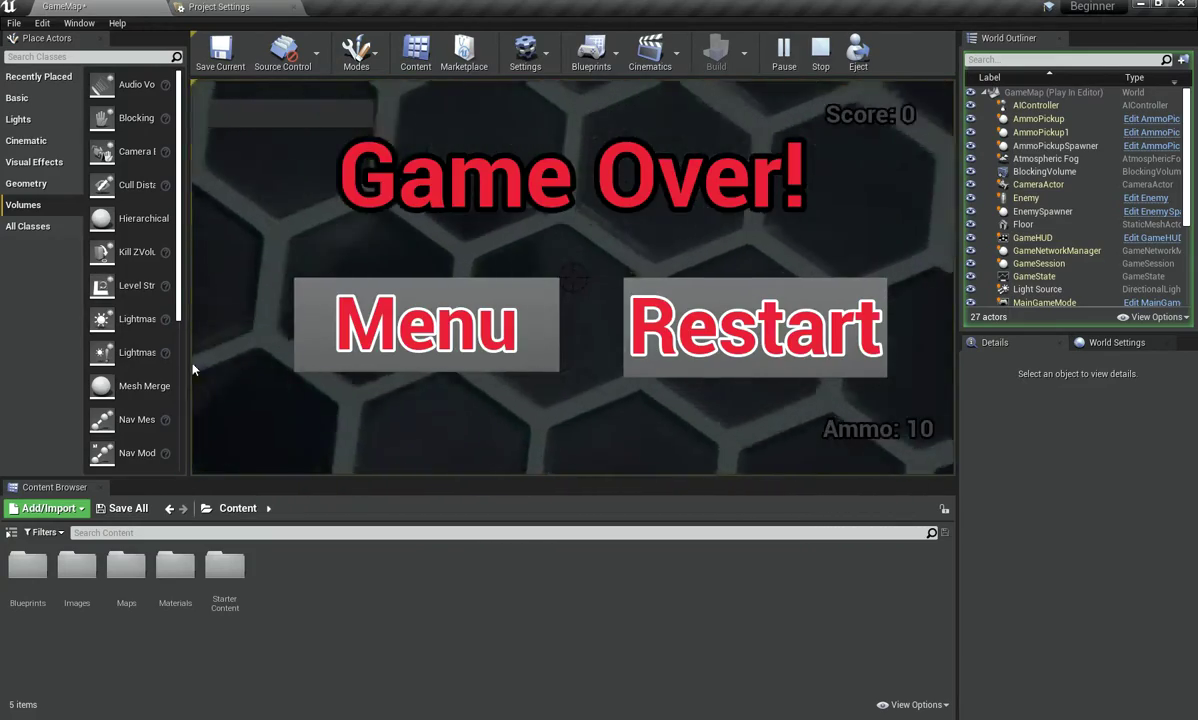
{"action": "key", "text": "Escape"}
Step: Move the blocking volume outward toward the floor's edge and down, to about X -2440 and Z 30
{"action": "right_click_drag", "start_coordinate": [337, 275], "coordinate": [210, 285]}
{"action": "key", "text": "s"}
{"action": "mouse_move", "coordinate": [407, 266]}
{"action": "right_mouse_down"}
{"action": "mouse_move", "coordinate": [470, 225]}
{"action": "mouse_move", "coordinate": [480, 232]}
{"action": "mouse_move", "coordinate": [425, 270]}
{"action": "mouse_move", "coordinate": [407, 266]}
{"action": "right_mouse_up"}
{"action": "key", "text": "w"}
{"action": "key", "text": "d"}
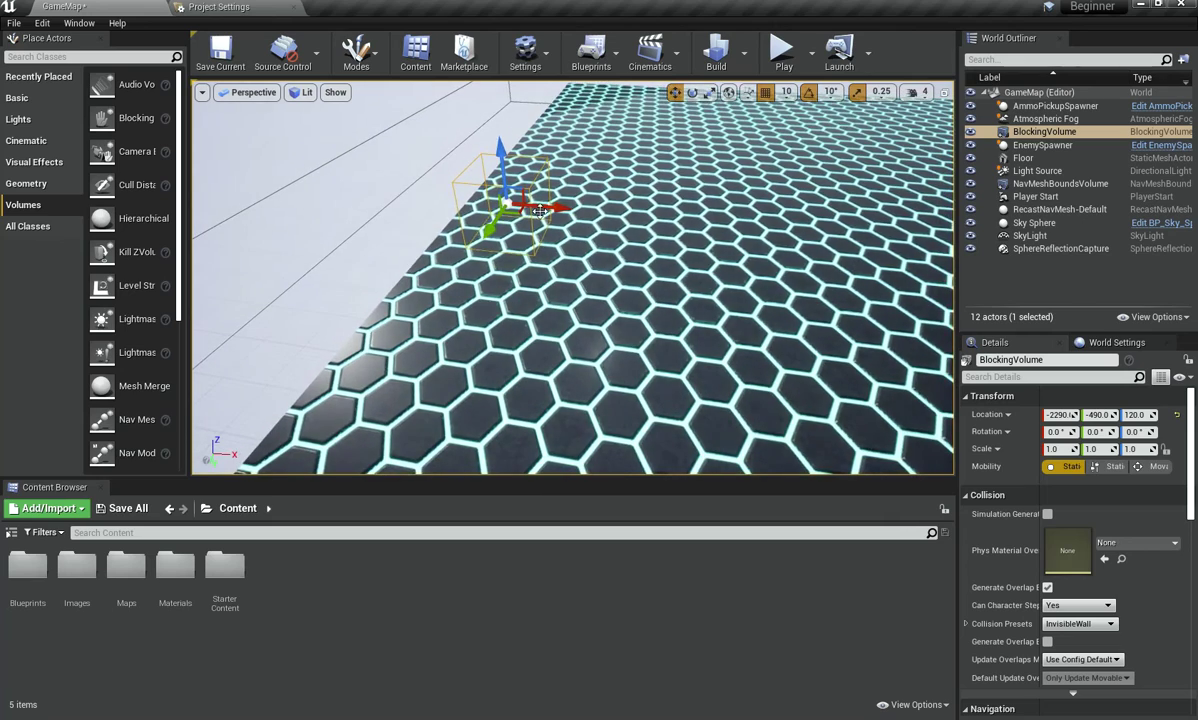
{"action": "right_click_drag", "start_coordinate": [545, 211], "coordinate": [632, 228]}
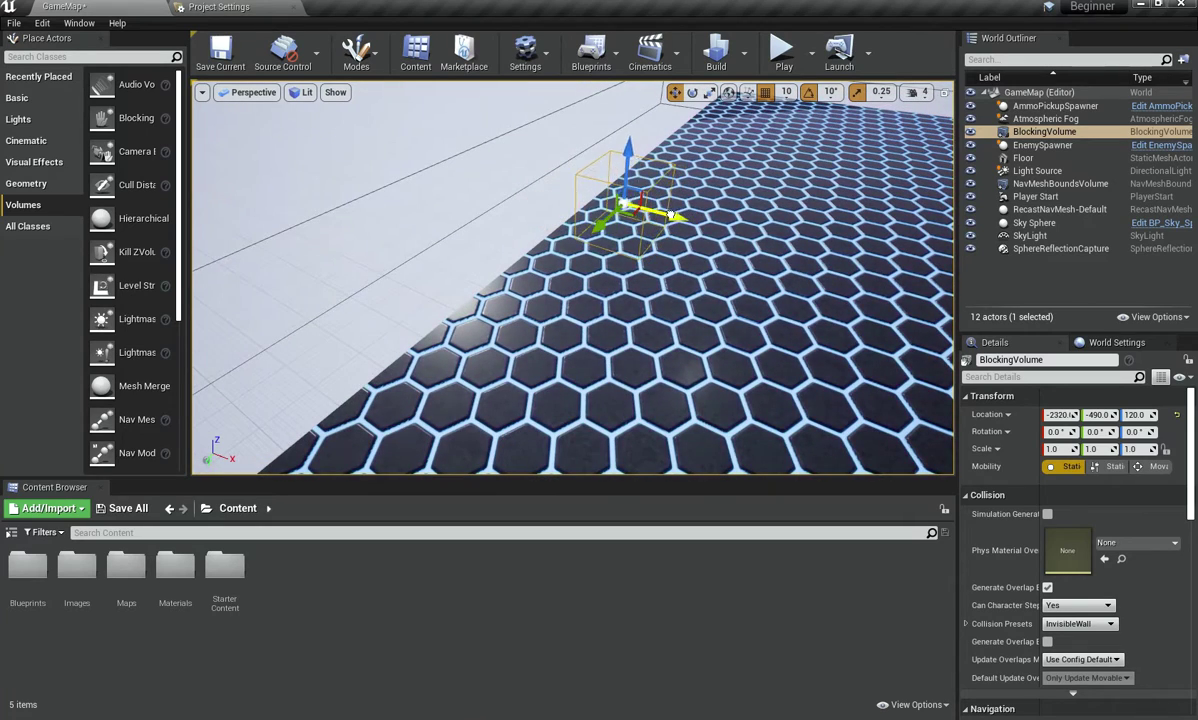
{"action": "left_click_drag", "start_coordinate": [663, 213], "coordinate": [578, 165]}
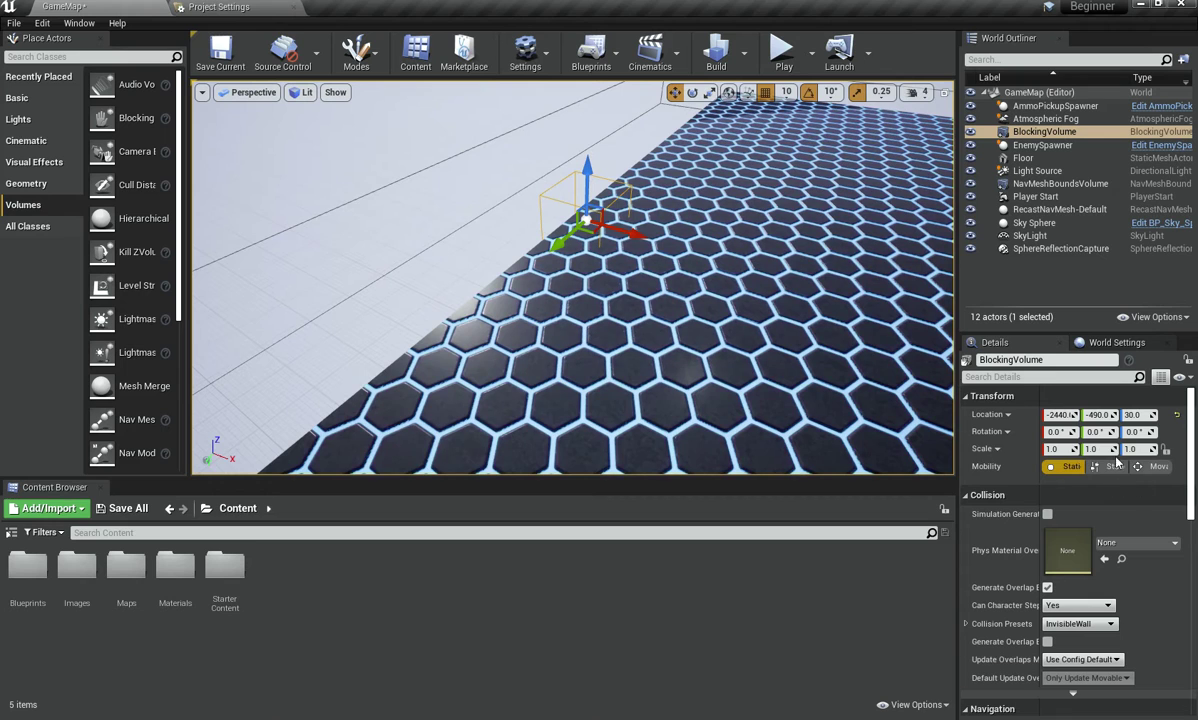
Step: Set the blocking volume's X scale to 0.2 and move it onto the floor's edge at about X -2520
{"action": "scroll", "coordinate": [1078, 457], "scroll_direction": "down", "scroll_amount": 2}
{"action": "scroll", "coordinate": [1065, 440], "scroll_direction": "up", "scroll_amount": 1}
{"action": "scroll", "coordinate": [1058, 423], "scroll_direction": "down", "scroll_amount": 1}
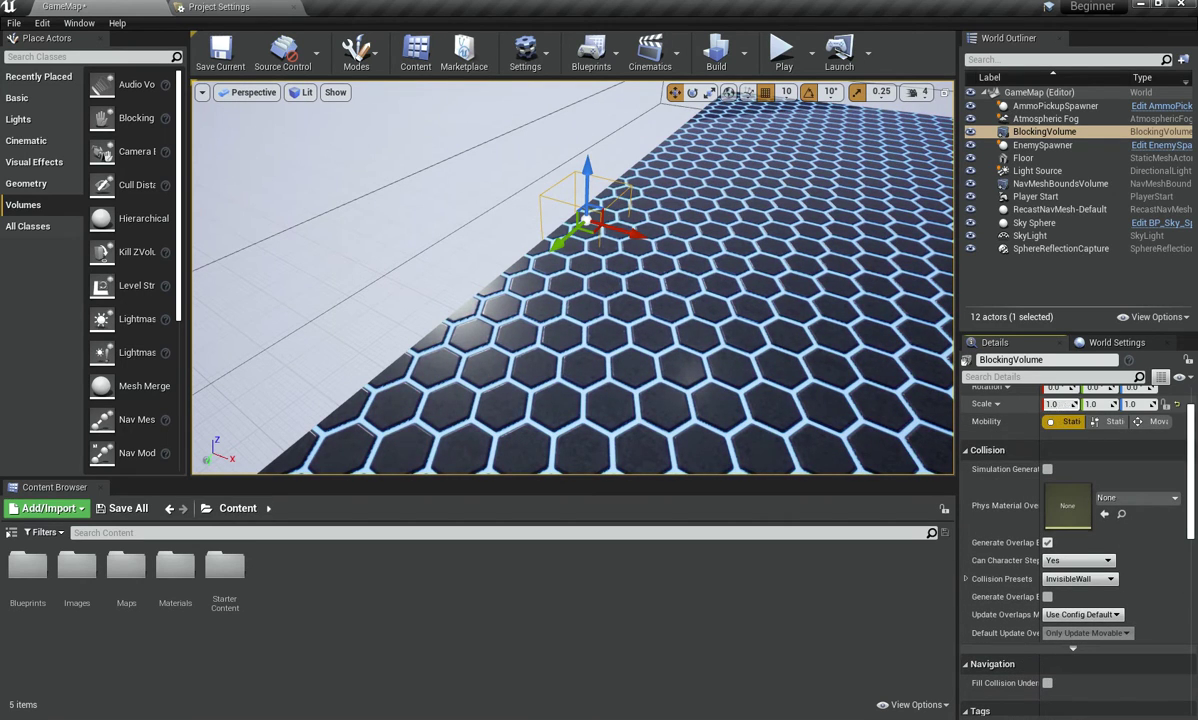
{"action": "left_click_drag", "start_coordinate": [1058, 404], "coordinate": [1040, 404]}
{"action": "right_click_drag", "start_coordinate": [570, 300], "coordinate": [640, 290]}
{"action": "key", "text": "a"}
{"action": "key", "text": "w"}
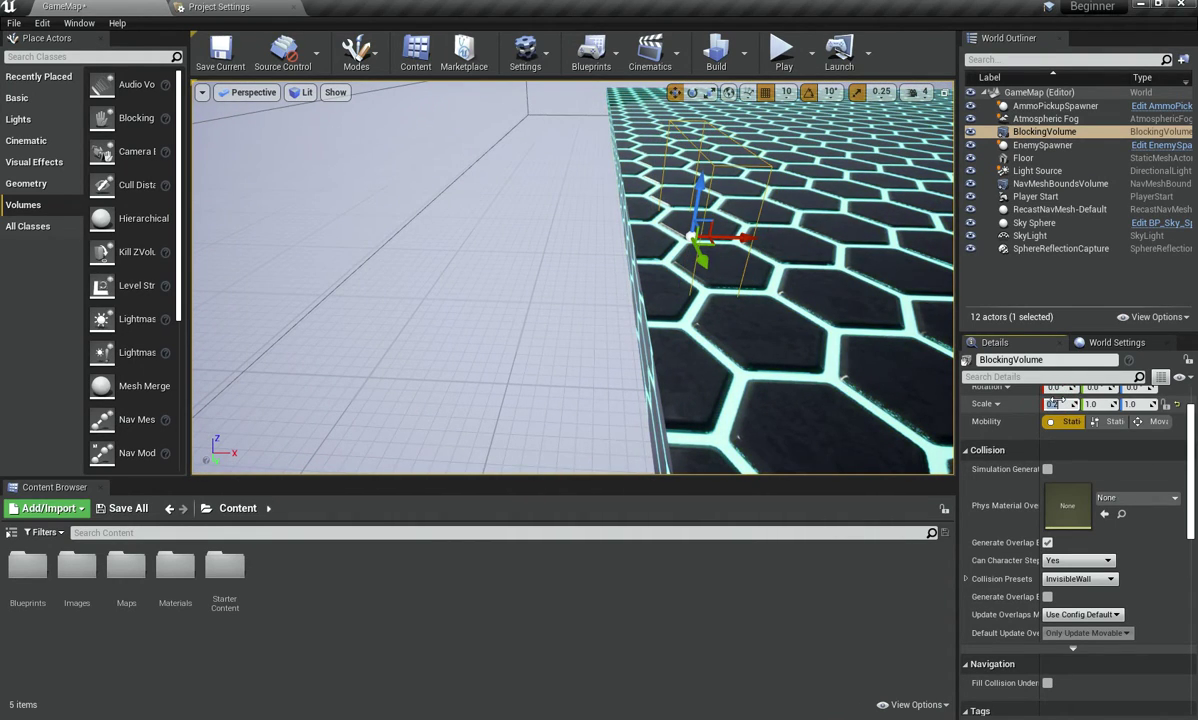
{"action": "left_click_drag", "start_coordinate": [741, 237], "coordinate": [672, 237]}
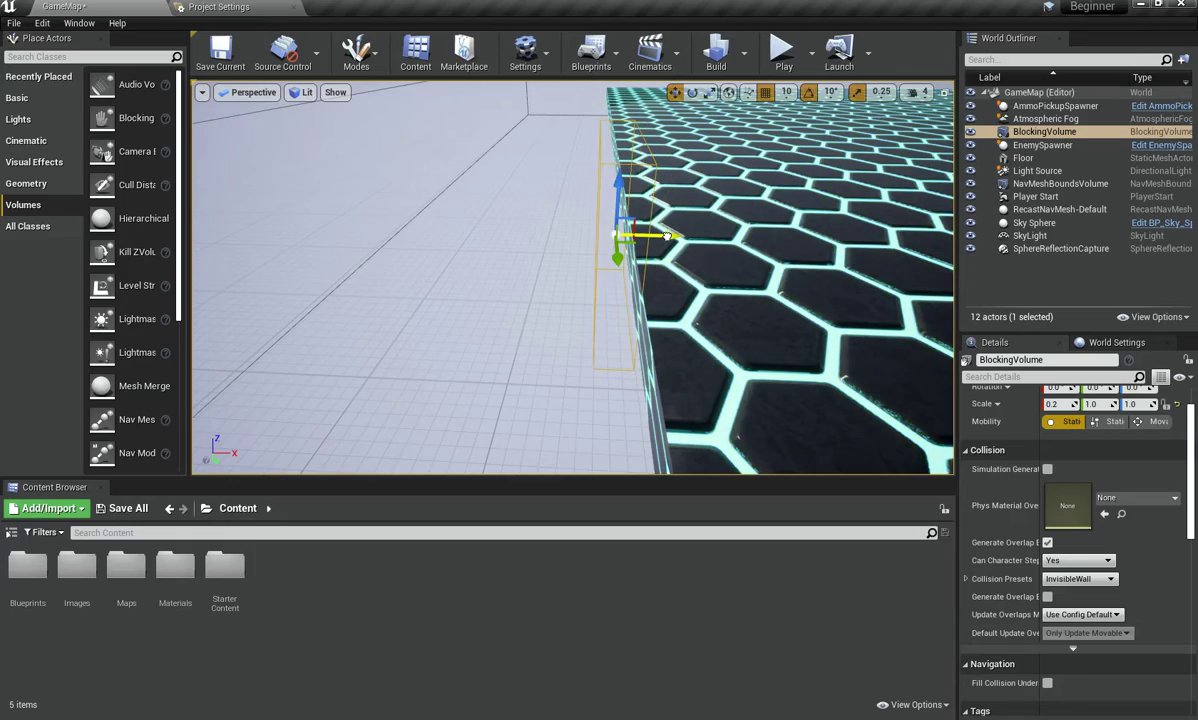
Step: Set the blocking volume's Y and Z locations to 0, centring it along the floor's edge
{"action": "key", "text": "s"}
{"action": "right_click_drag", "start_coordinate": [672, 243], "coordinate": [650, 256]}
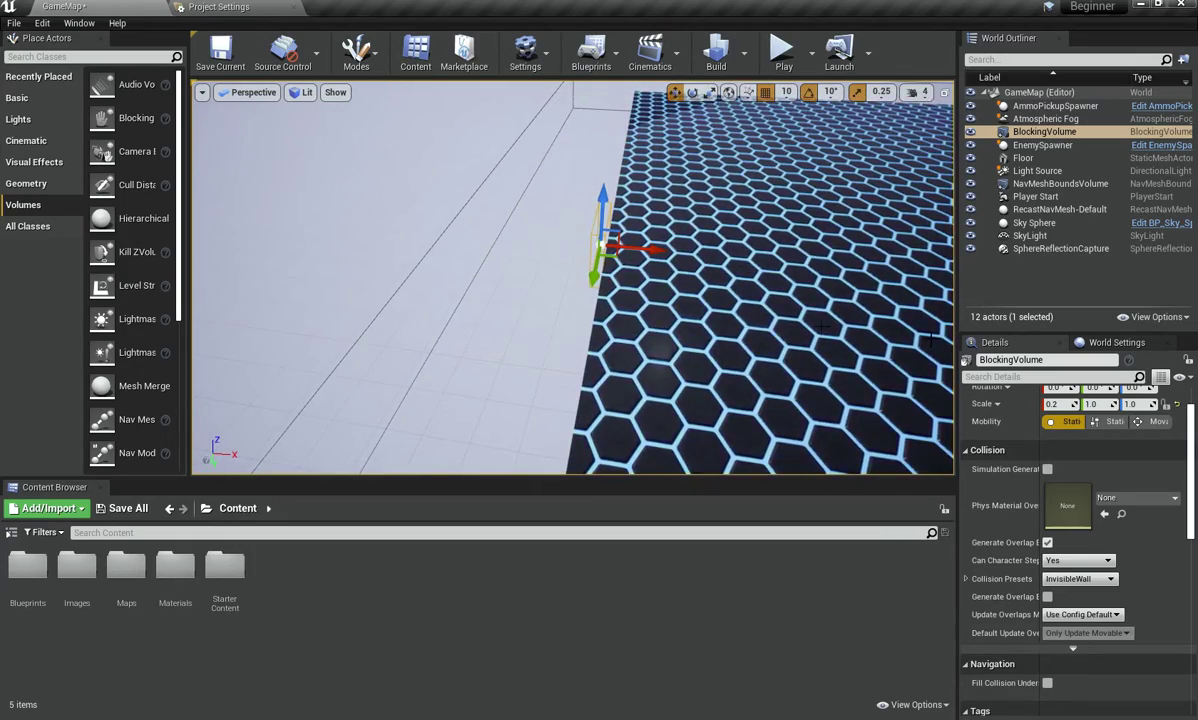
{"action": "key", "text": "d"}
{"action": "right_click_drag", "start_coordinate": [734, 327], "coordinate": [460, 322]}
{"action": "scroll", "coordinate": [1093, 410], "scroll_direction": "up", "scroll_amount": 2}
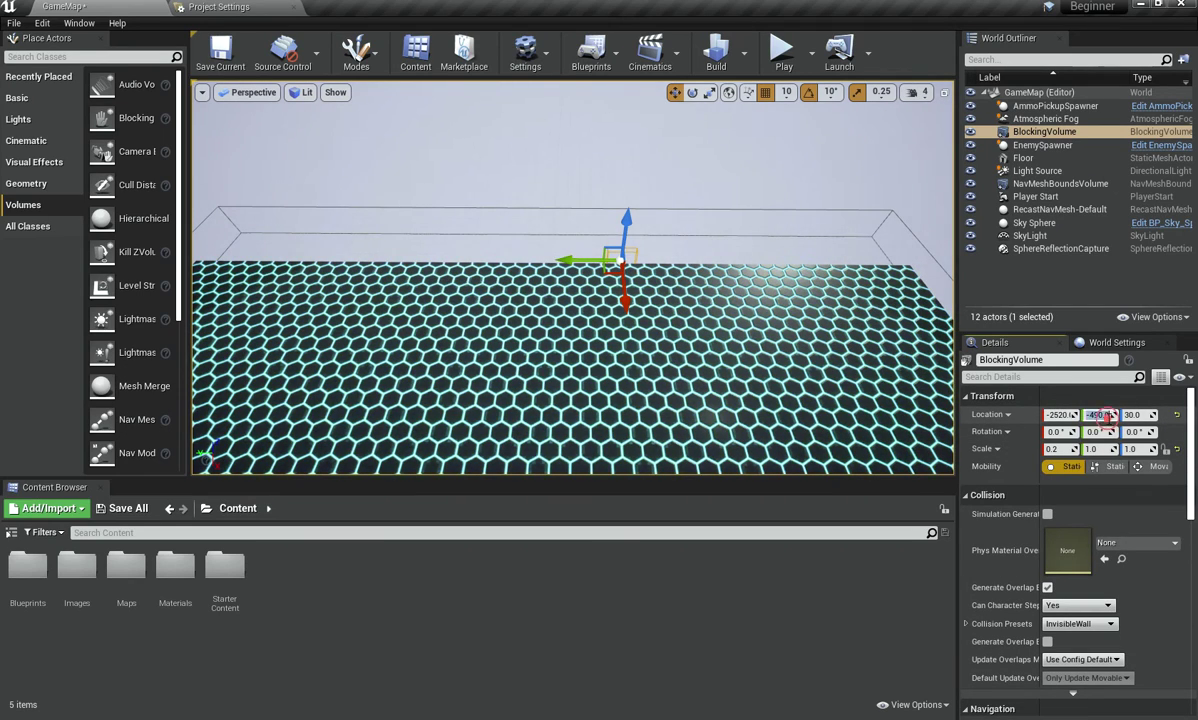
{"action": "key", "text": "Return"}
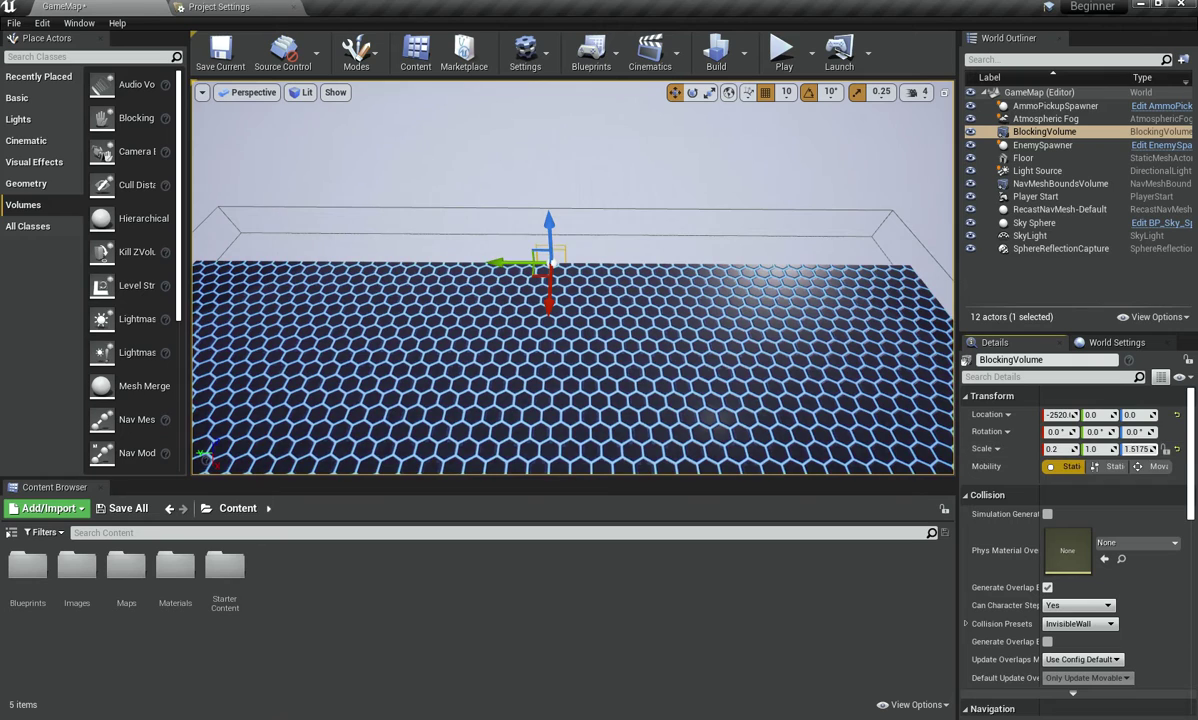
Step: Set the blocking volume's Z scale to 5 and raise it above the floor to about Z 490
{"action": "left_click_drag", "start_coordinate": [1136, 449], "coordinate": [1166, 449]}
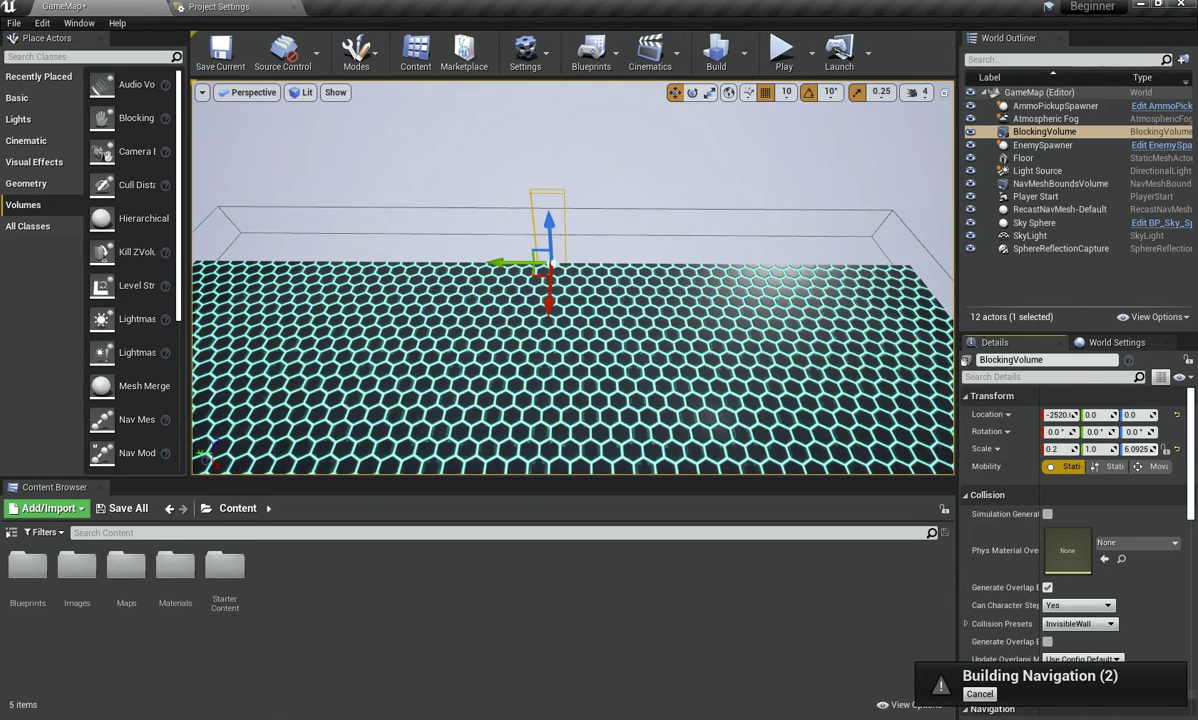
{"action": "type", "text": "0"}
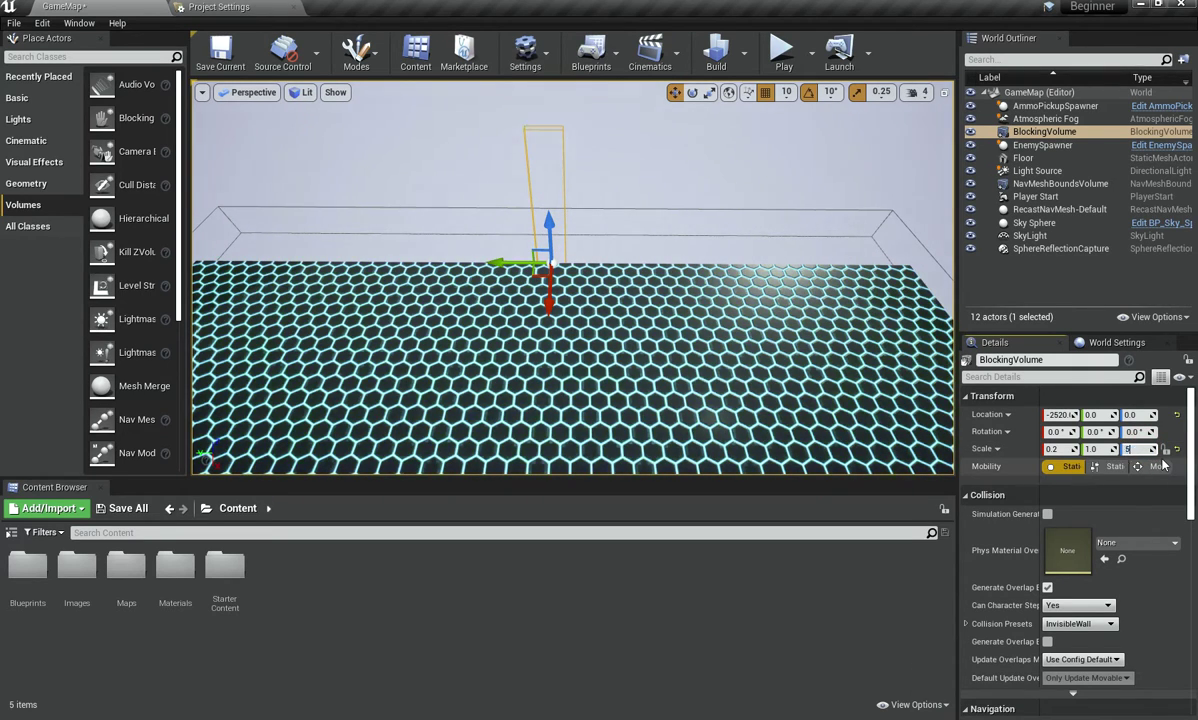
{"action": "left_click_drag", "start_coordinate": [548, 234], "coordinate": [540, 165]}
Step: Widen the blocking volume along the floor's edge to a Y scale of 25
{"action": "key", "text": "w"}
{"action": "right_click_drag", "start_coordinate": [540, 165], "coordinate": [574, 281]}
{"action": "key", "text": "s"}
{"action": "key", "text": "a"}
{"action": "key", "text": "a"}
{"action": "key", "text": "s"}
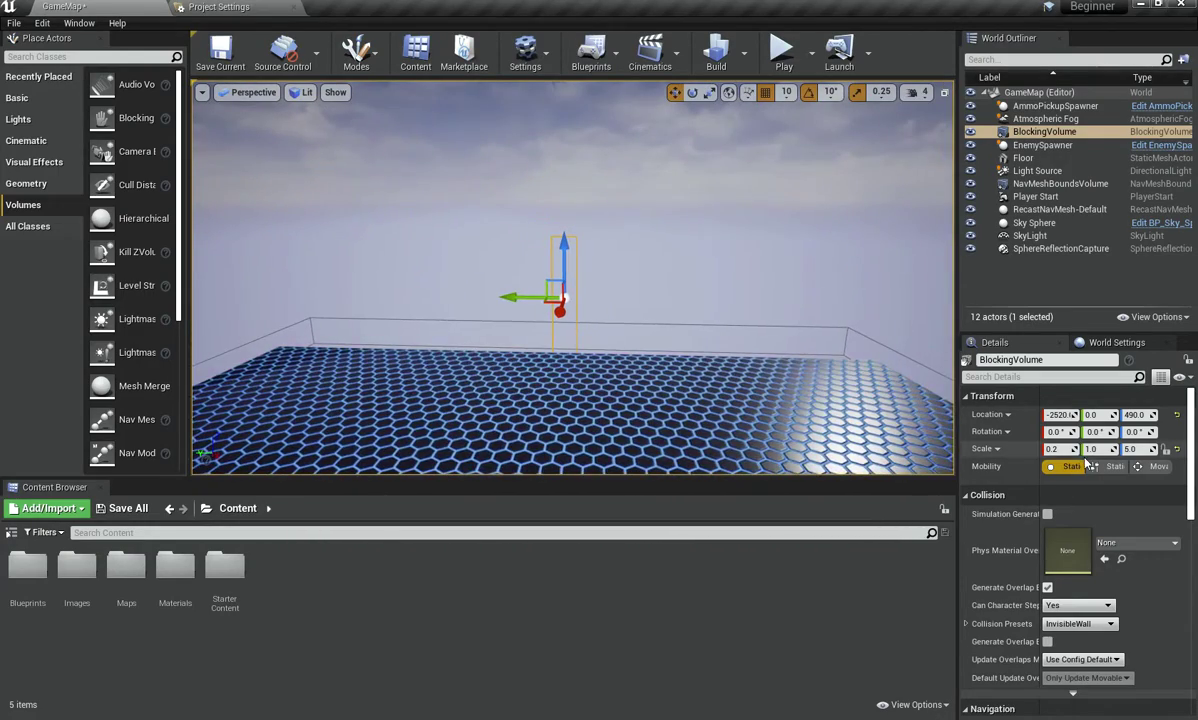
{"action": "left_click_drag", "start_coordinate": [1101, 446], "coordinate": [1162, 446]}
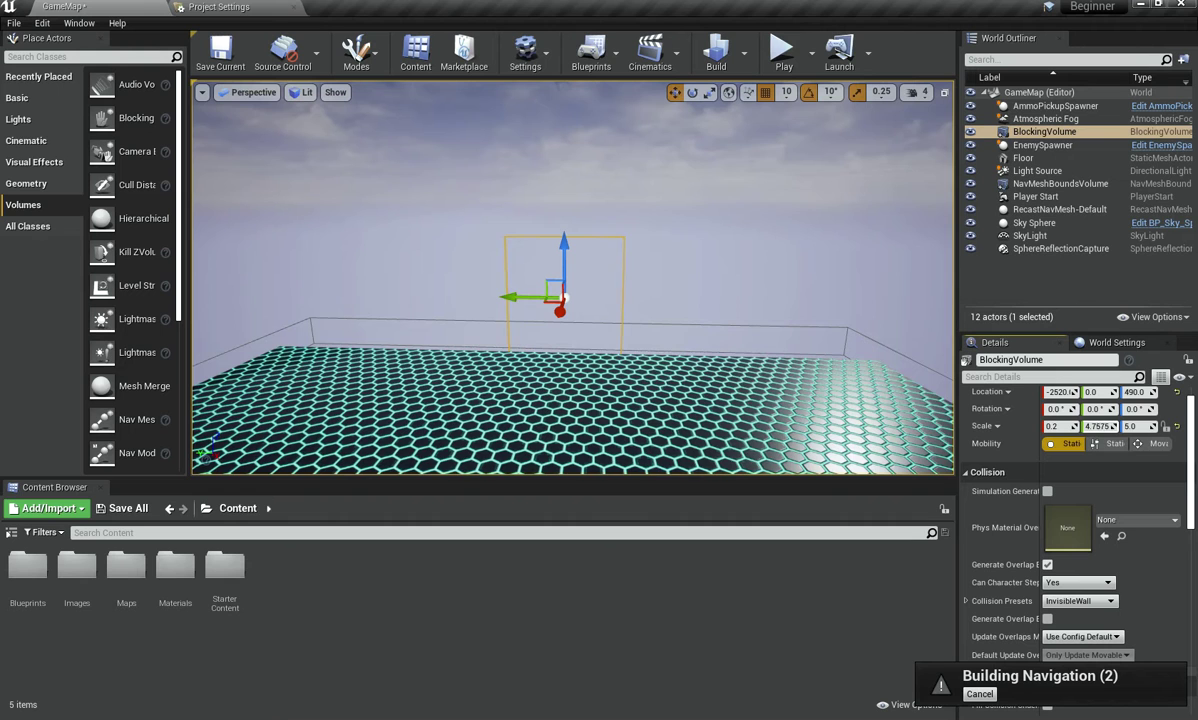
{"action": "left_click", "coordinate": [1103, 426]}
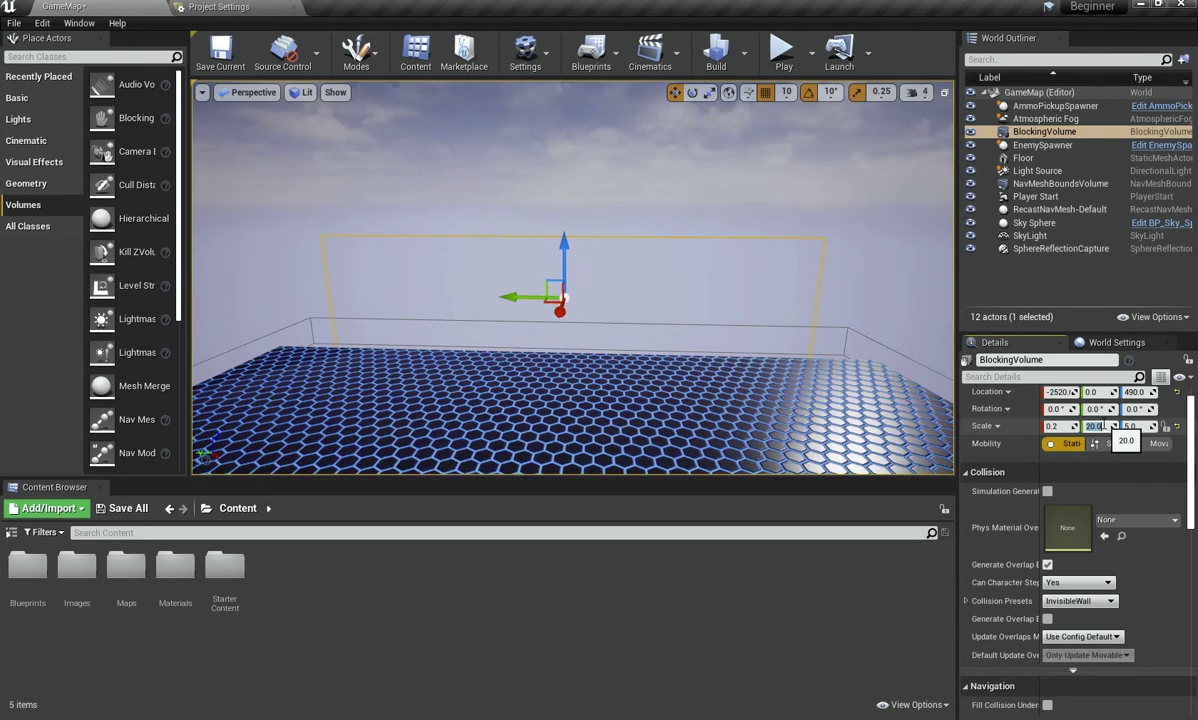
{"action": "key", "text": "Return"}
Step: Set the blocking volume's Y scale to 26 so it reaches past the floor's corner
{"action": "right_click_drag", "start_coordinate": [800, 330], "coordinate": [945, 440]}
{"action": "key", "text": "w"}
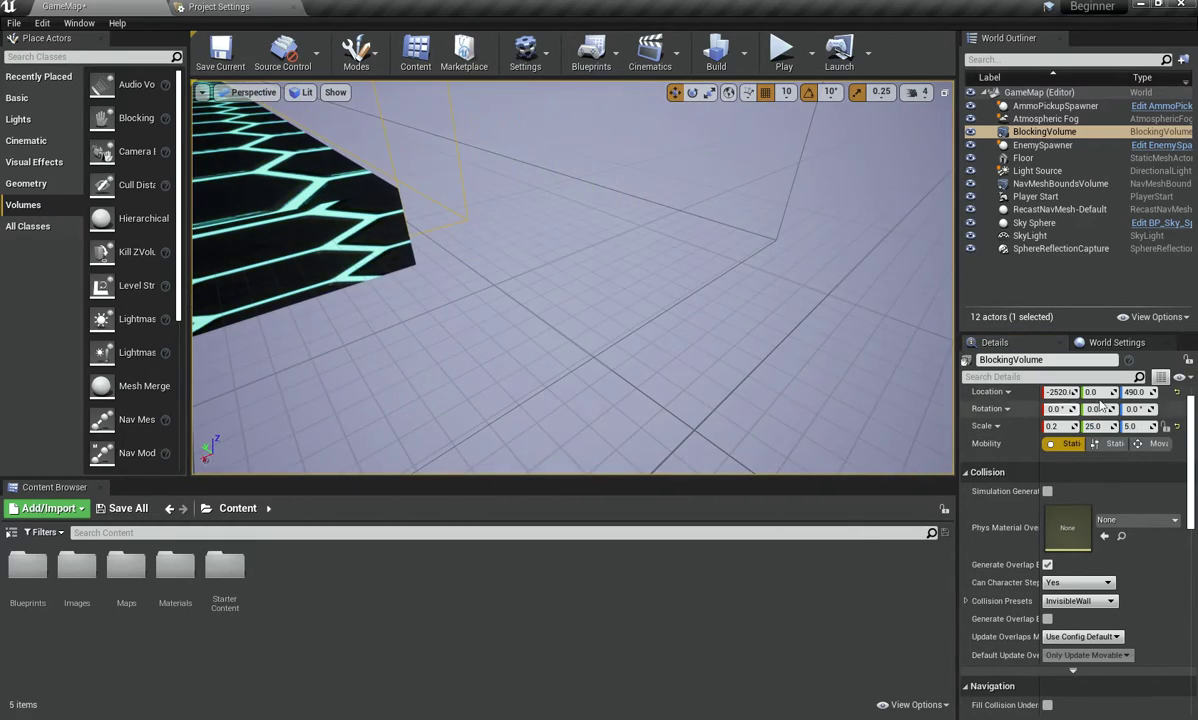
{"action": "left_click", "coordinate": [1097, 426]}
{"action": "type", "text": "26"}
{"action": "key", "text": "Return"}
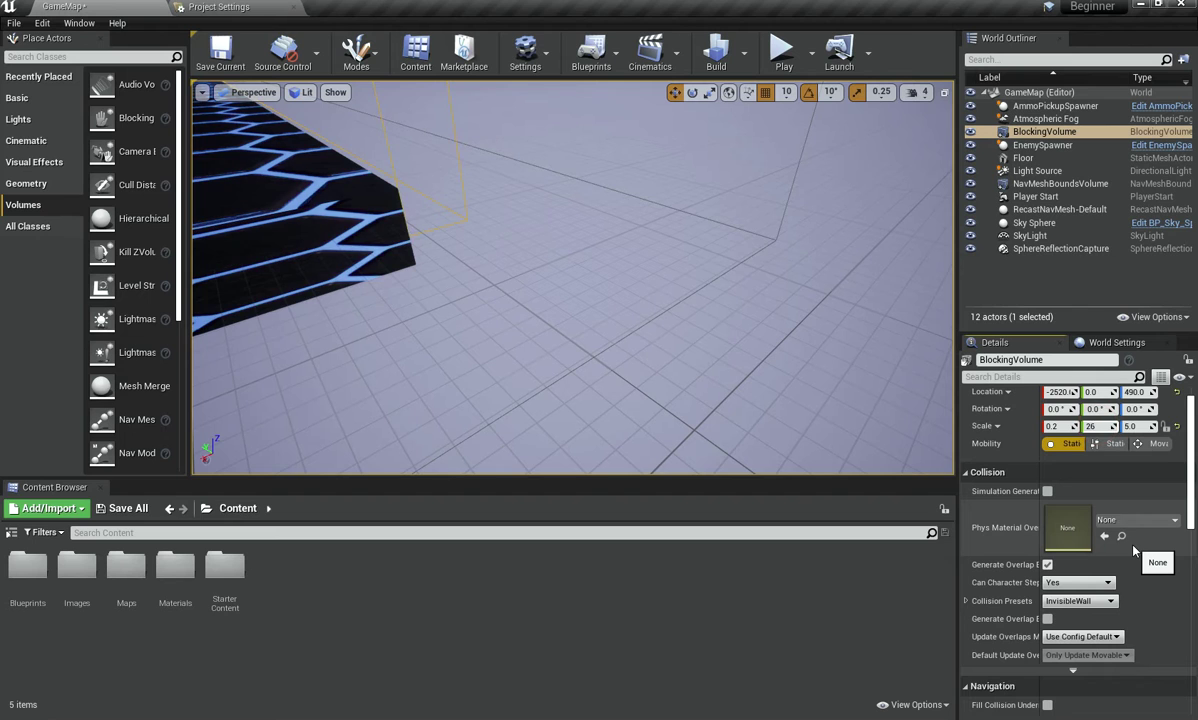
Step: Duplicate the finished blocking volume three times for the remaining sides of the floor
{"action": "right_click_drag", "start_coordinate": [890, 400], "coordinate": [825, 285]}
{"action": "key", "text": "s"}
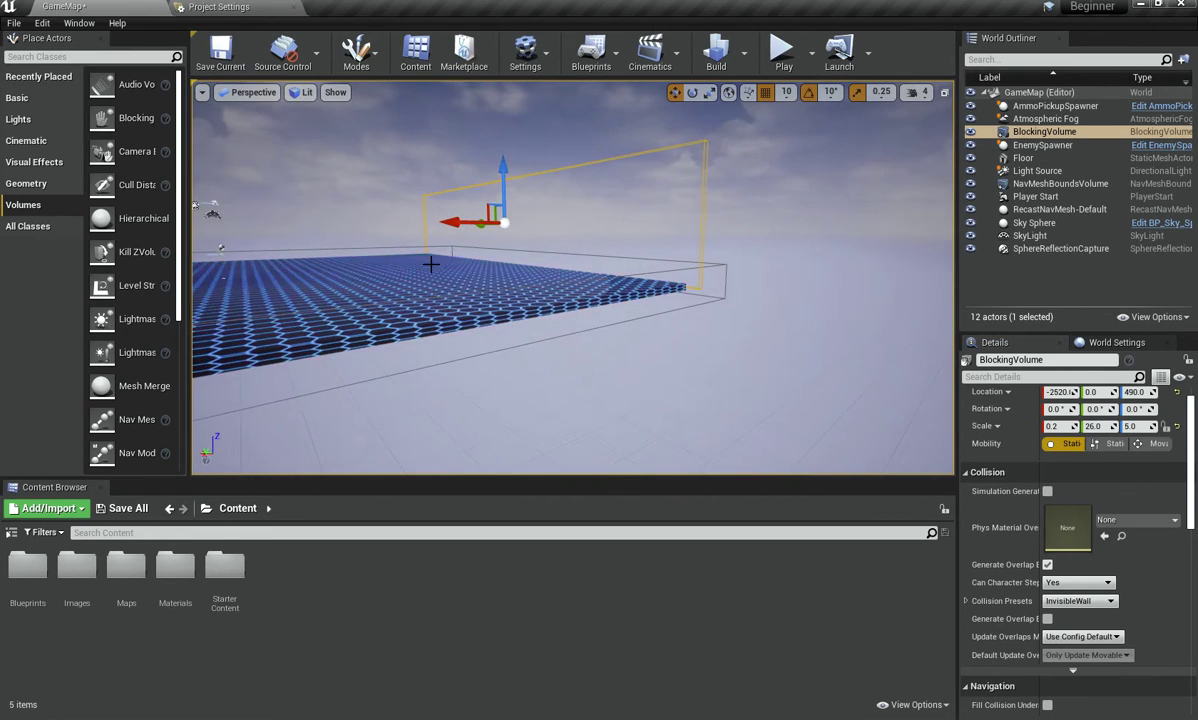
{"action": "right_click_drag", "start_coordinate": [428, 257], "coordinate": [348, 253]}
{"action": "key", "text": "d"}
{"action": "right_click_drag", "start_coordinate": [405, 195], "coordinate": [520, 237]}
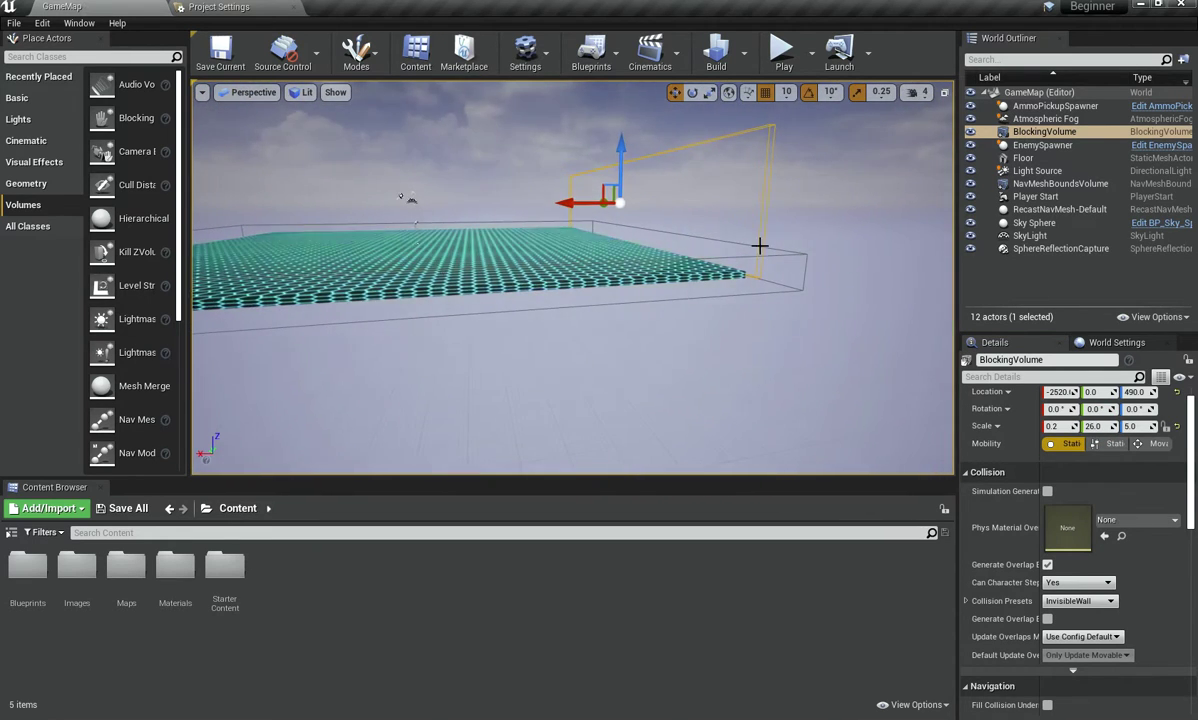
{"action": "left_click", "coordinate": [1056, 133]}
{"action": "key", "text": "ctrl+c"}
{"action": "key", "text": "ctrl+v"}
{"action": "key", "text": "ctrl+v"}
{"action": "key", "text": "ctrl+w"}
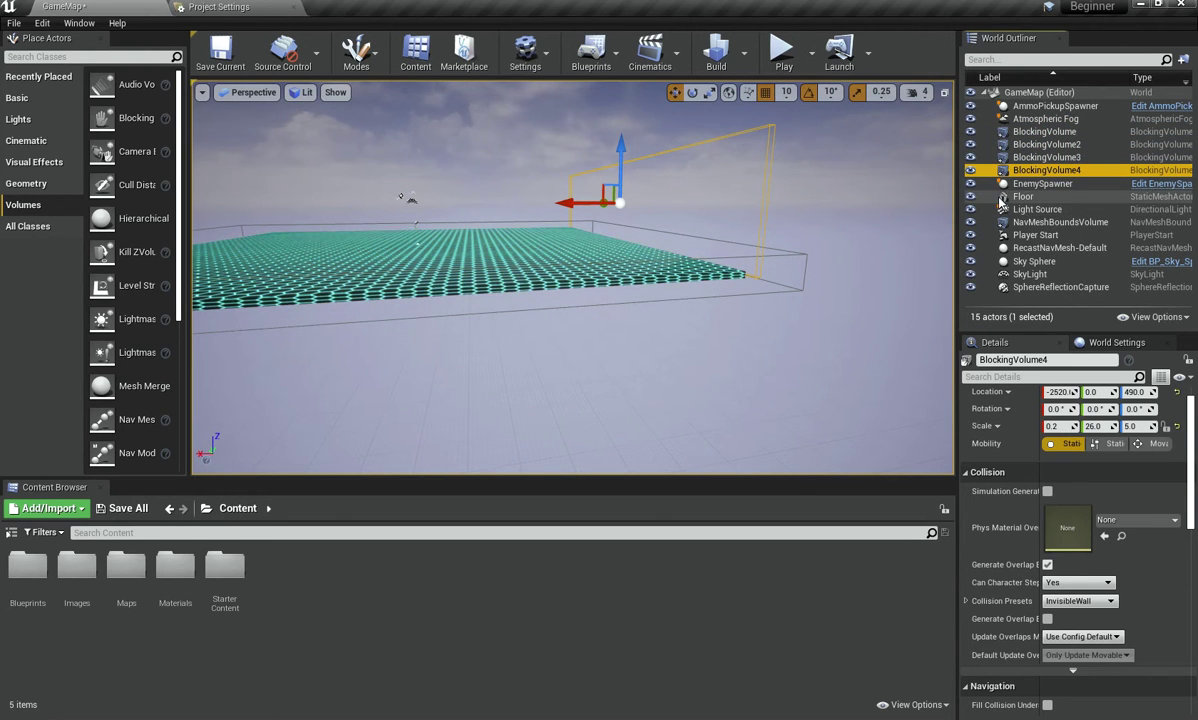
Step: Make BlockingVolume2's X location positive to move it to the opposite edge of the floor
{"action": "left_click", "coordinate": [1046, 145]}
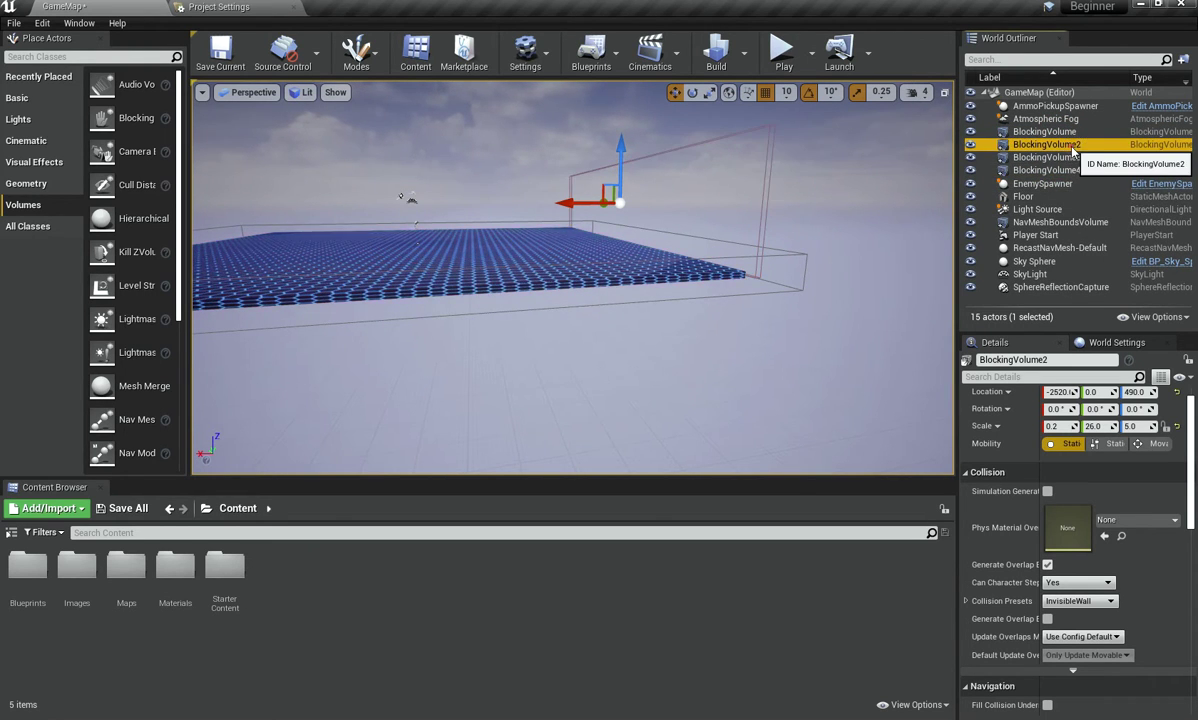
{"action": "scroll", "coordinate": [1056, 412], "scroll_direction": "up", "scroll_amount": 1}
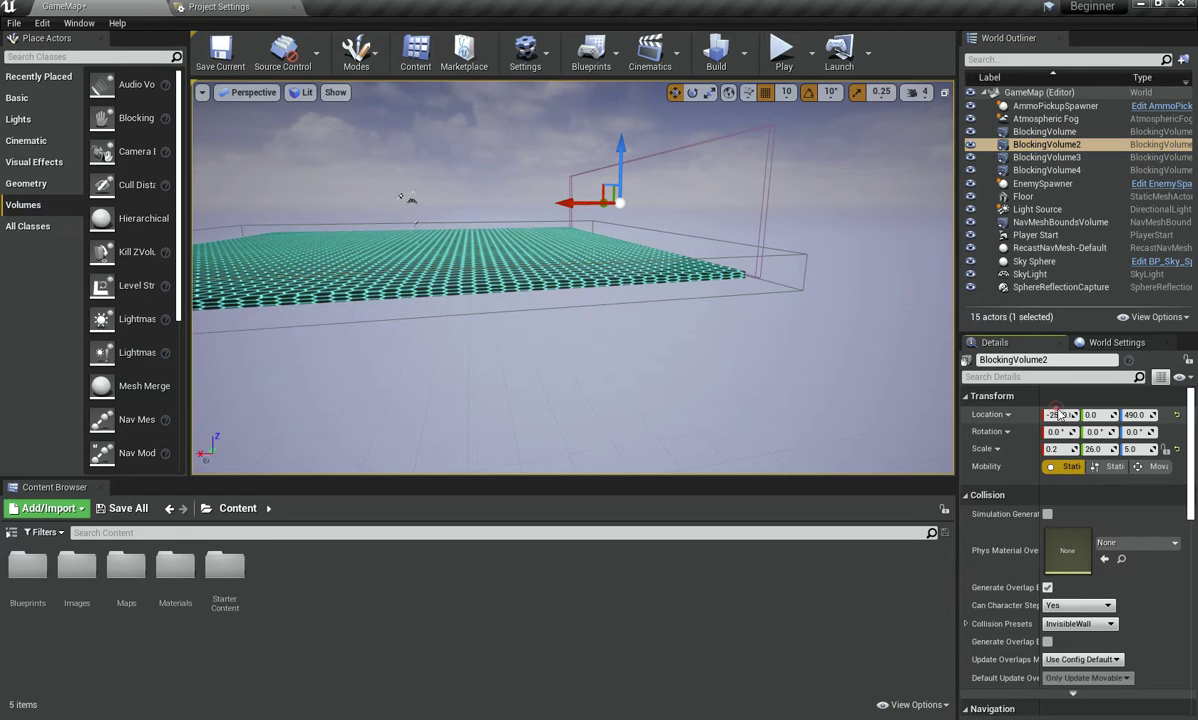
{"action": "key", "text": "BackSpace"}
{"action": "key", "text": "Return"}
{"action": "right_click_drag", "start_coordinate": [880, 340], "coordinate": [785, 325]}
Step: Position BlockingVolume3 along another floor edge at X location 0 and Y location -2520, rotated 90° about Z
{"action": "left_click", "coordinate": [1030, 157]}
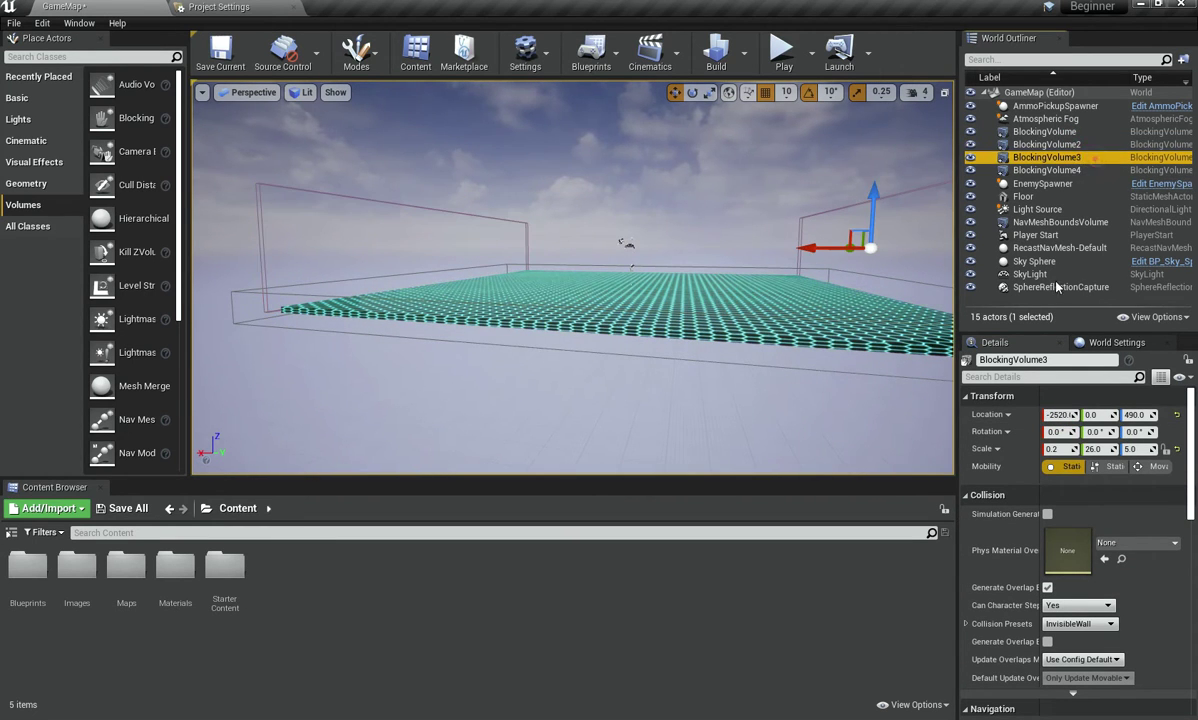
{"action": "left_click", "coordinate": [1095, 414]}
{"action": "key", "text": "Return"}
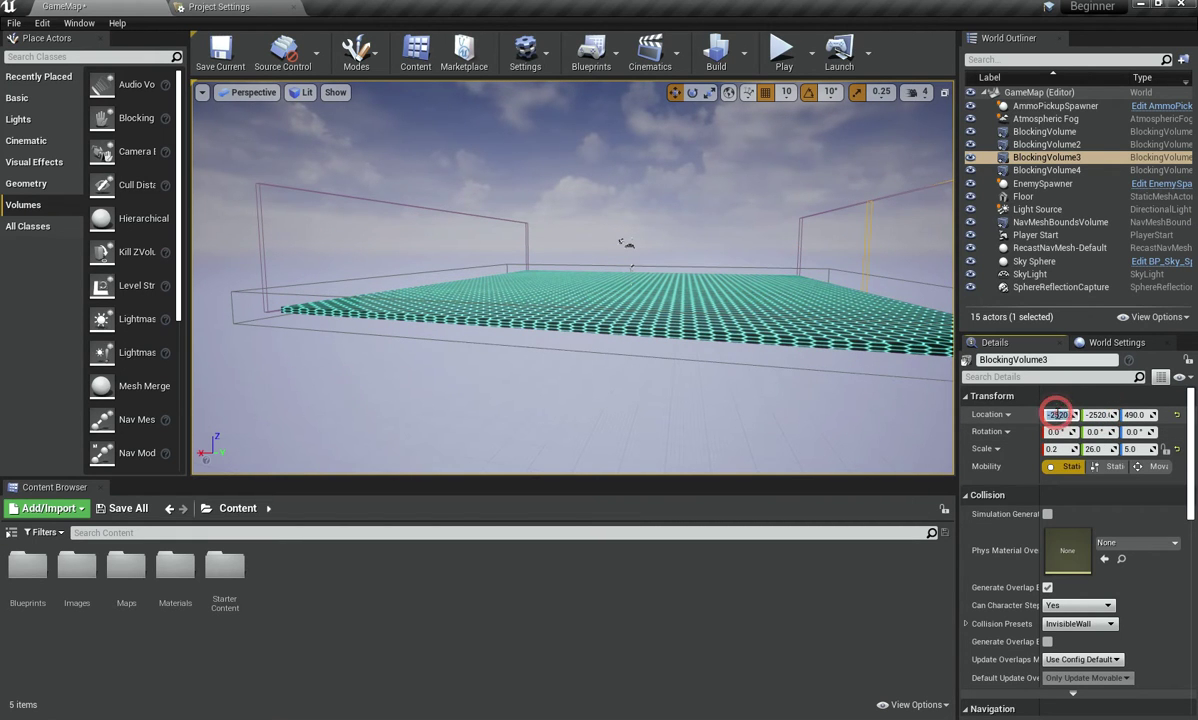
{"action": "key", "text": "Return"}
{"action": "mouse_move", "coordinate": [860, 340]}
{"action": "right_mouse_down"}
{"action": "mouse_move", "coordinate": [935, 335]}
{"action": "mouse_move", "coordinate": [850, 340]}
{"action": "mouse_move", "coordinate": [862, 340]}
{"action": "right_mouse_up"}
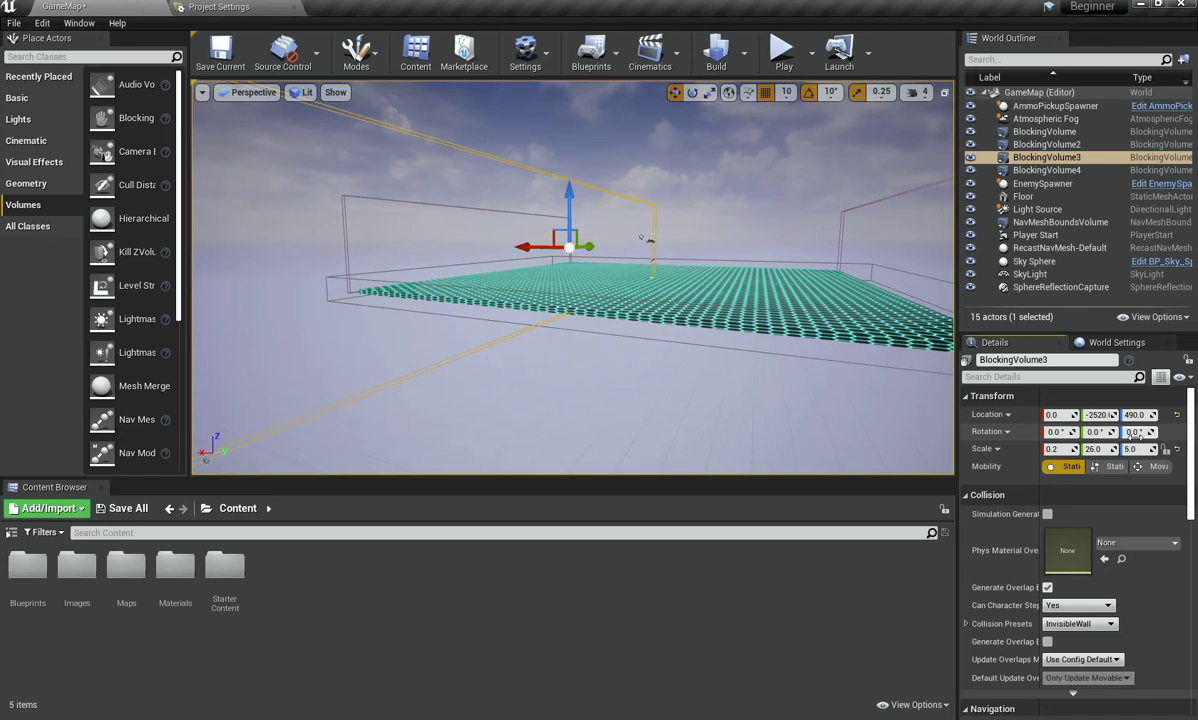
{"action": "key", "text": "w"}
{"action": "right_click_drag", "start_coordinate": [787, 314], "coordinate": [925, 255]}
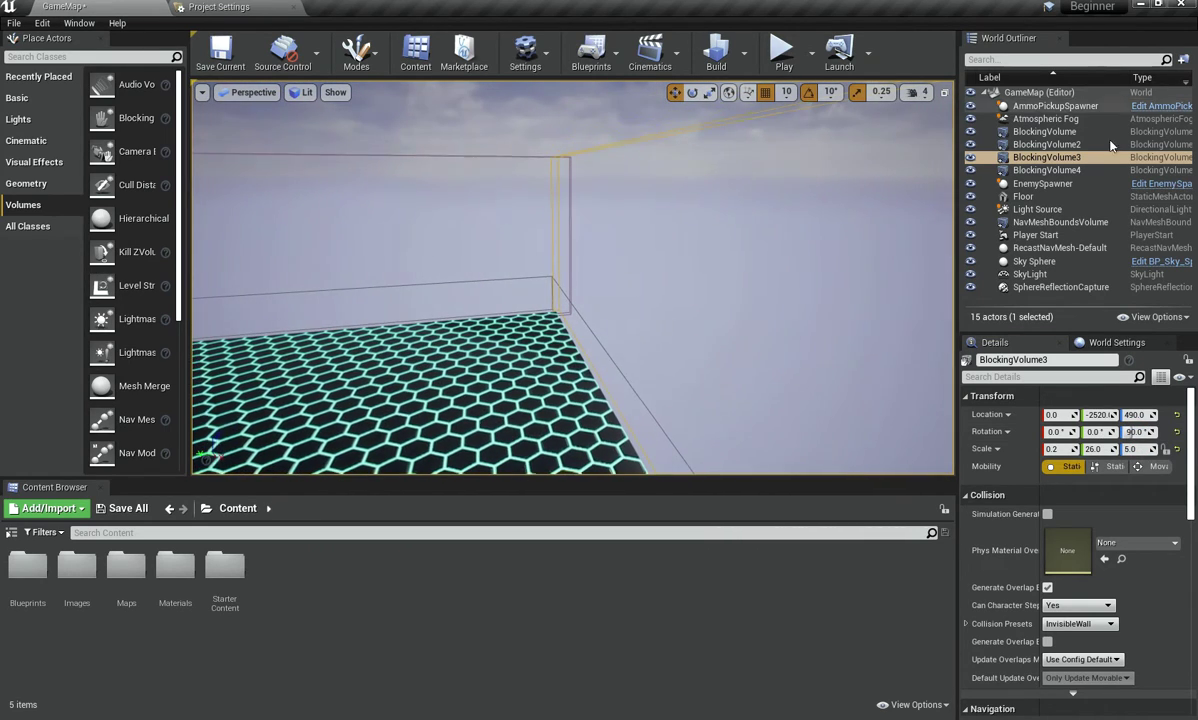
Step: Replace BlockingVolume4 with a duplicate of BlockingVolume3 and set the duplicate's Y location to 2520
{"action": "left_click", "coordinate": [1078, 171]}
{"action": "key", "text": "Delete"}
{"action": "left_click", "coordinate": [1086, 158]}
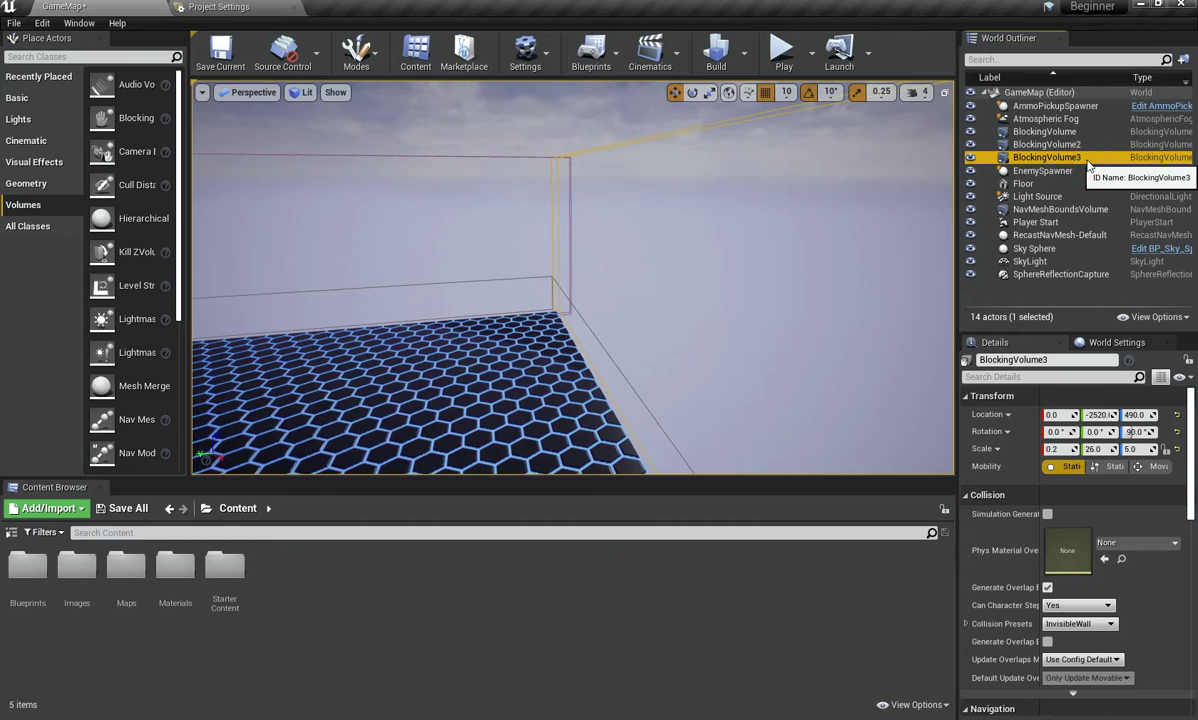
{"action": "key", "text": "ctrl+w"}
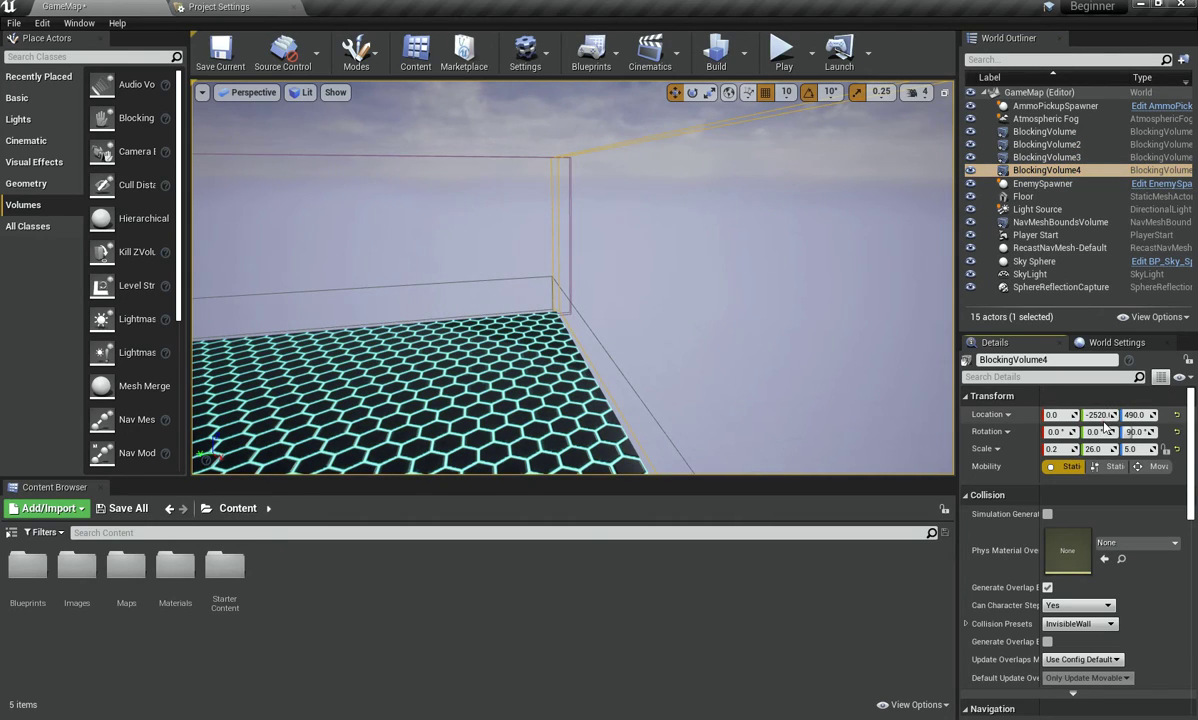
{"action": "right_click_drag", "start_coordinate": [800, 320], "coordinate": [745, 310]}
Step: Playtest the level by moving around the floor to check the invisible walls, and inspect the enclosed floor in the editor
{"action": "left_click", "coordinate": [782, 52]}
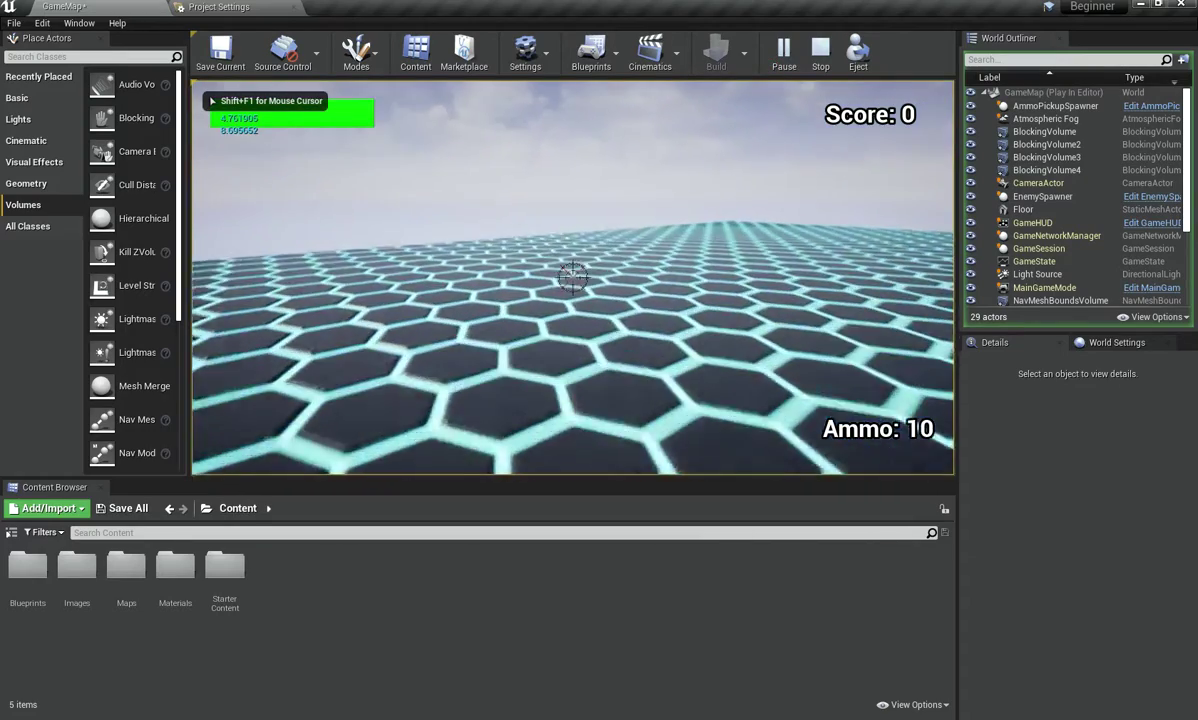
{"action": "key", "text": "a"}
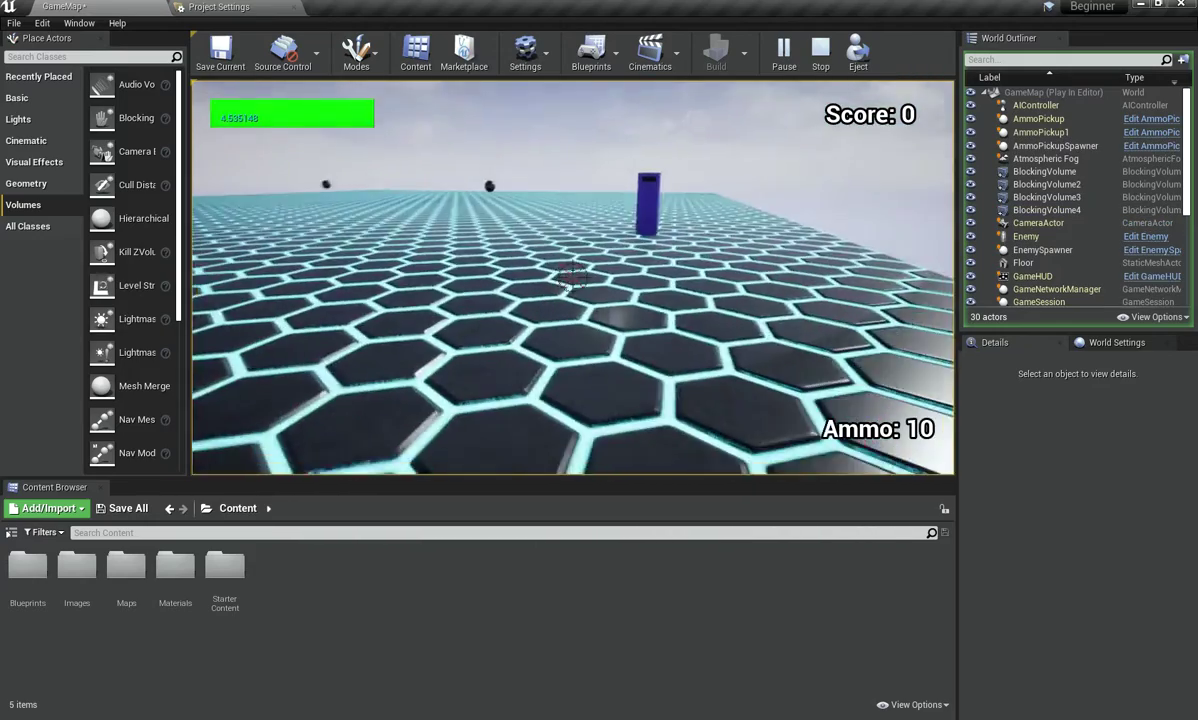
{"action": "key", "text": "d"}
{"action": "key", "text": "a"}
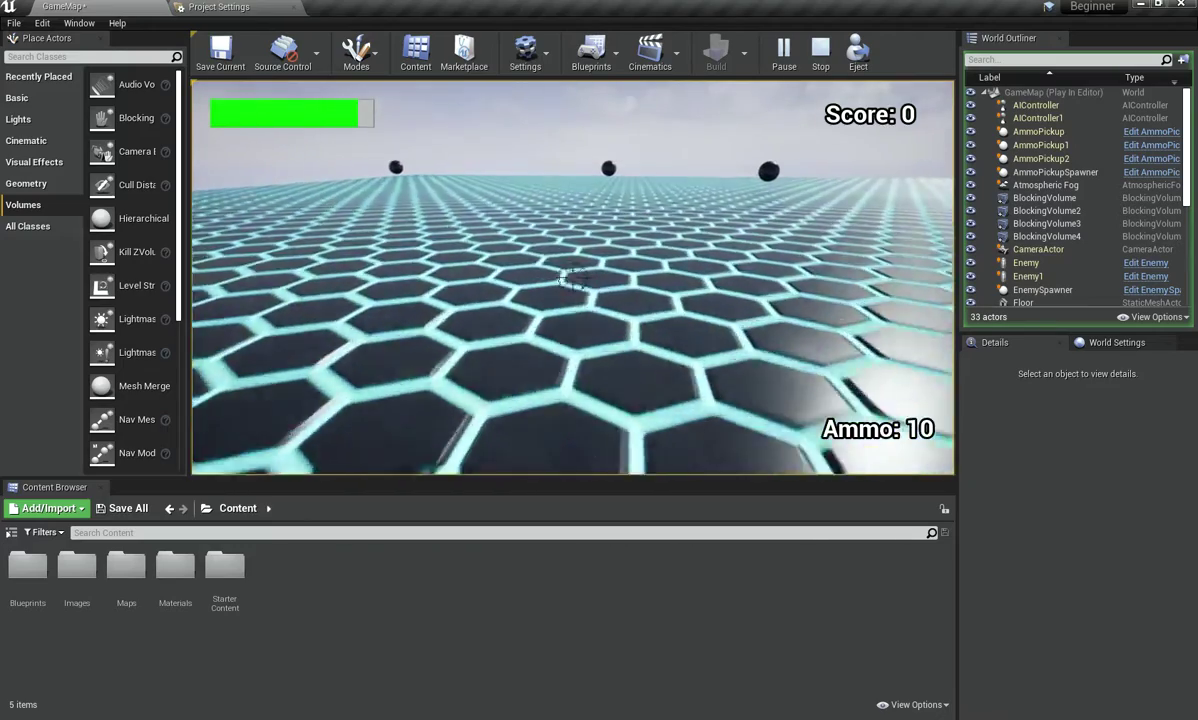
{"action": "key", "text": "w"}
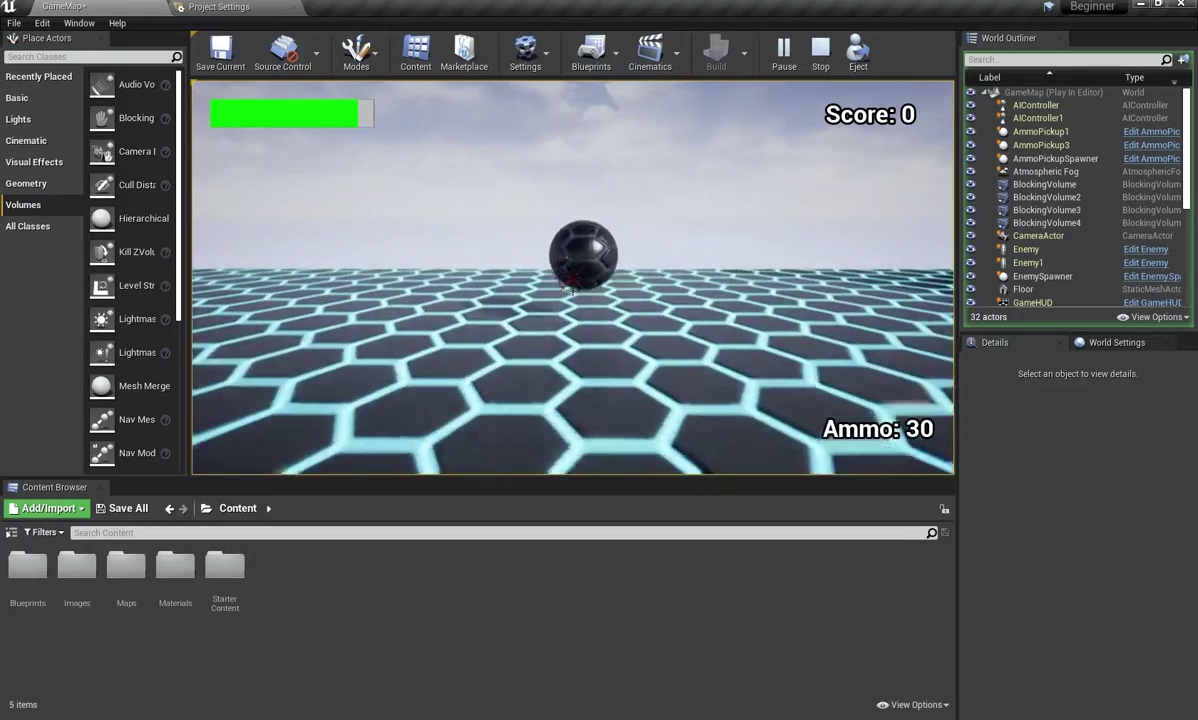
{"action": "key", "text": "w"}
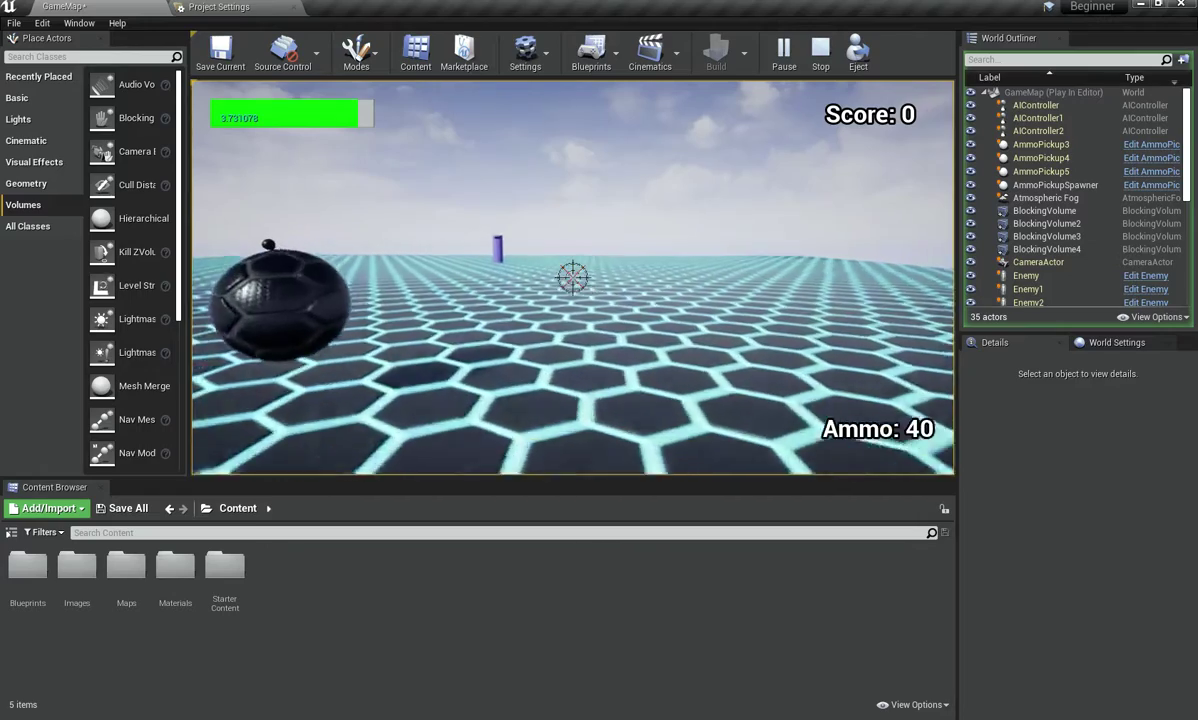
{"action": "key", "text": "Escape"}
{"action": "mouse_move", "coordinate": [695, 242]}
{"action": "right_mouse_down"}
{"action": "mouse_move", "coordinate": [675, 165]}
{"action": "mouse_move", "coordinate": [740, 320]}
{"action": "mouse_move", "coordinate": [690, 262]}
{"action": "mouse_move", "coordinate": [735, 268]}
{"action": "mouse_move", "coordinate": [640, 275]}
{"action": "mouse_move", "coordinate": [695, 241]}
{"action": "right_mouse_up"}
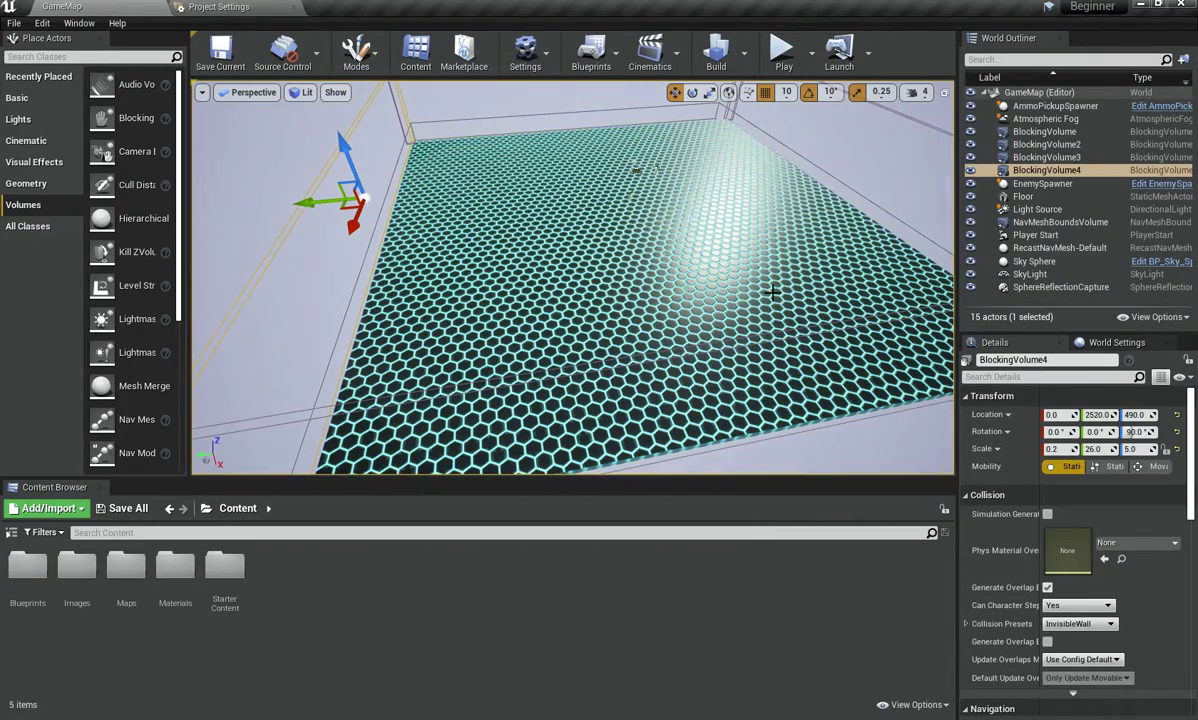
{"action": "right_click_drag", "start_coordinate": [777, 283], "coordinate": [757, 201]}
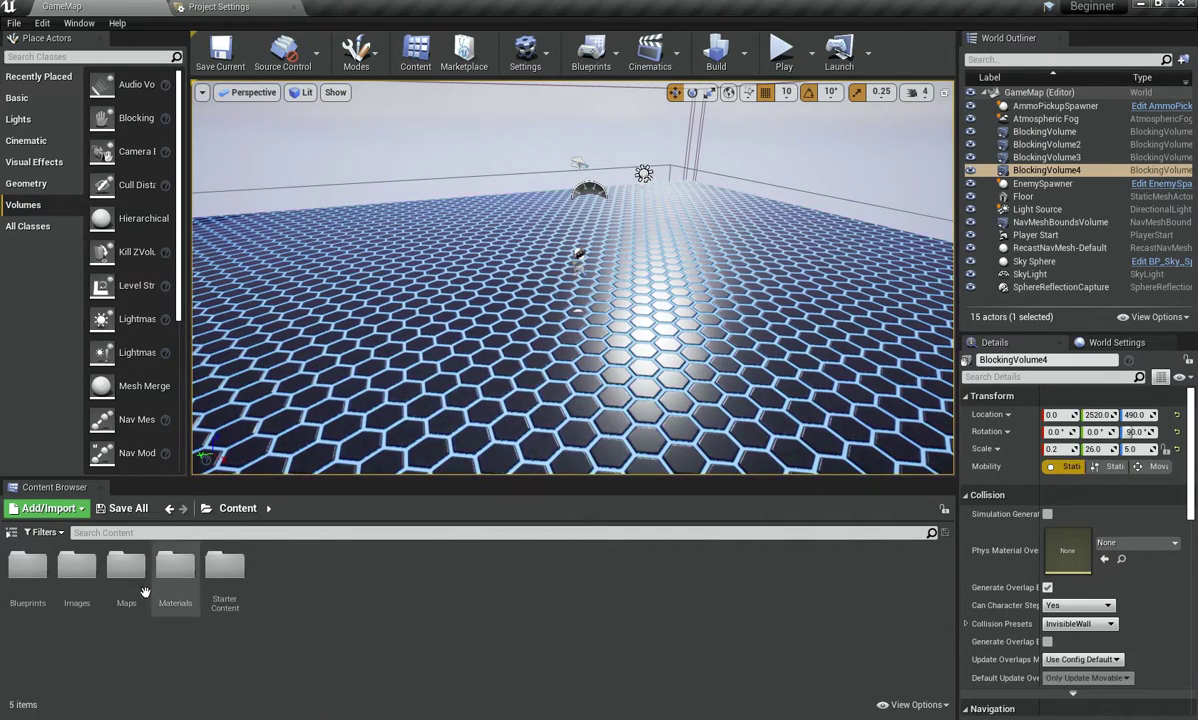
Step: Copy the Make Transform node and its two Random Float in Range nodes from the AmmoPickupSpawner blueprint's event graph
{"action": "double_click", "coordinate": [30, 585]}
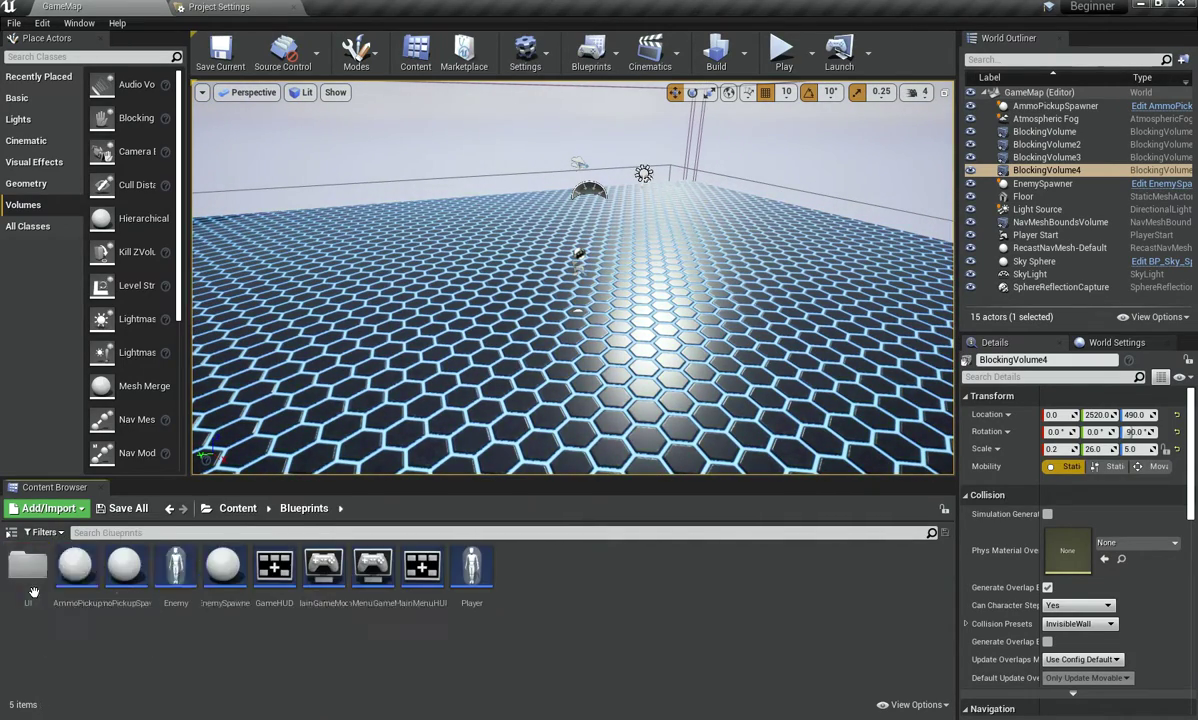
{"action": "double_click", "coordinate": [128, 600]}
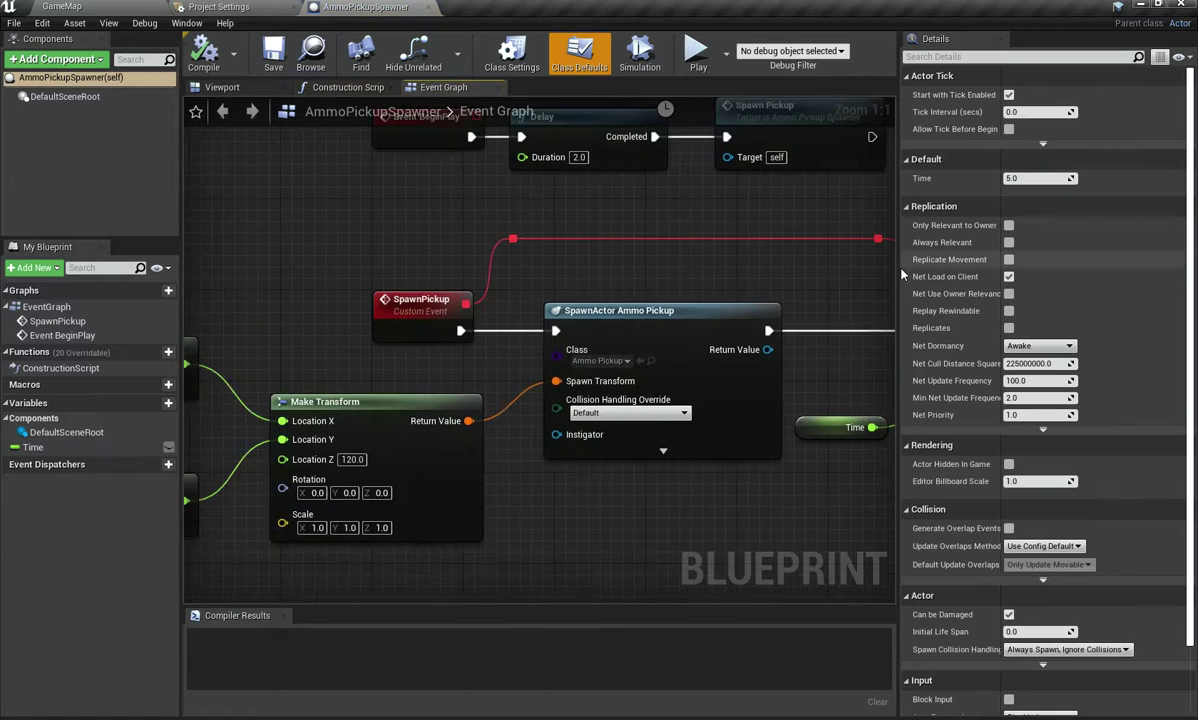
{"action": "left_click_drag", "start_coordinate": [587, 432], "coordinate": [689, 527]}
{"action": "right_click_drag", "start_coordinate": [622, 347], "coordinate": [519, 308]}
{"action": "right_click_drag", "start_coordinate": [665, 354], "coordinate": [525, 435]}
{"action": "left_click", "coordinate": [139, 6]}
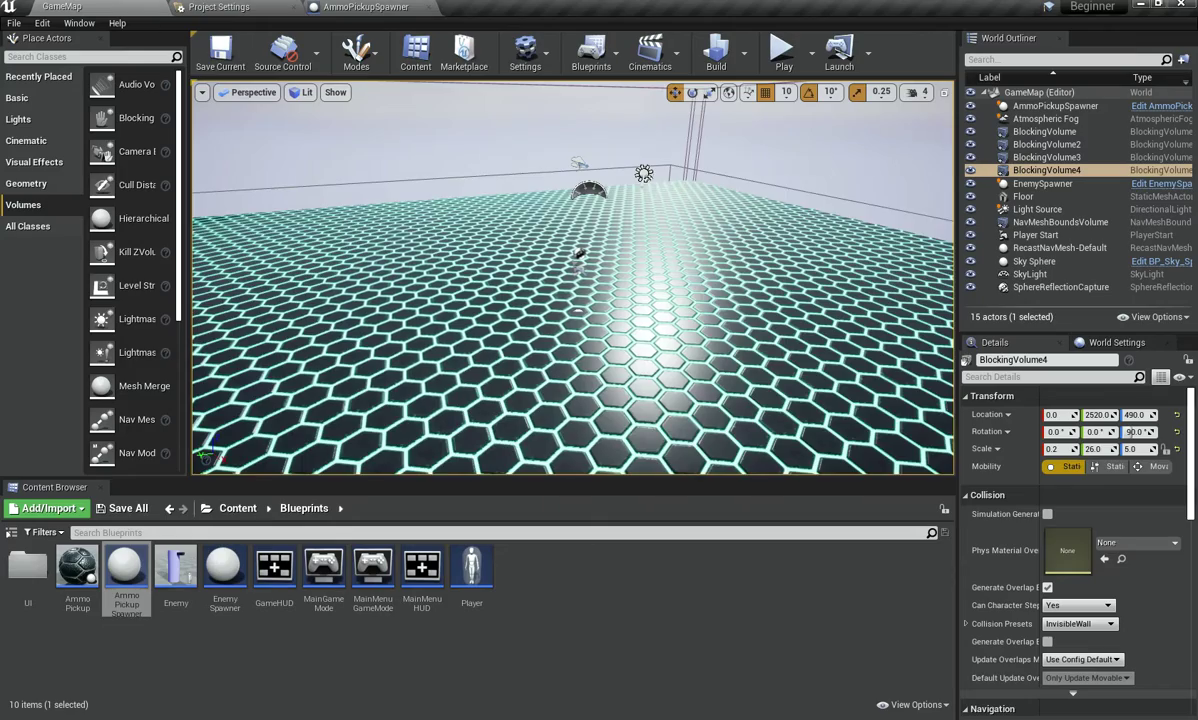
{"action": "left_click", "coordinate": [365, 6]}
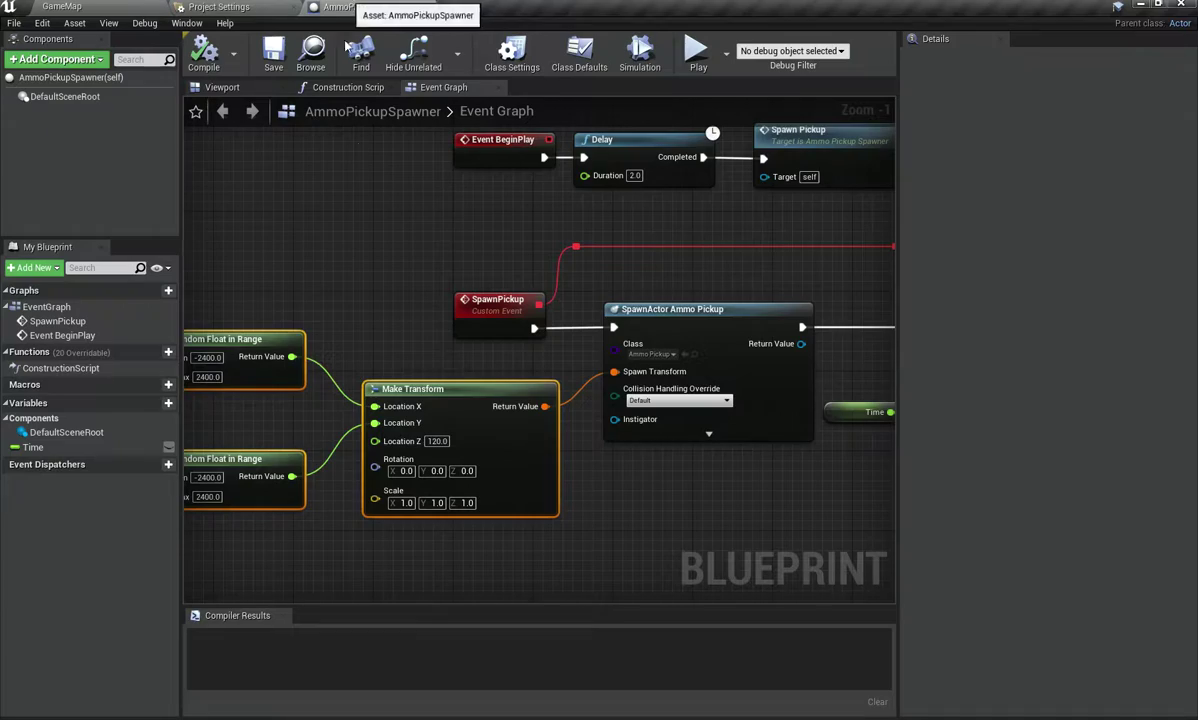
{"action": "left_click", "coordinate": [139, 6]}
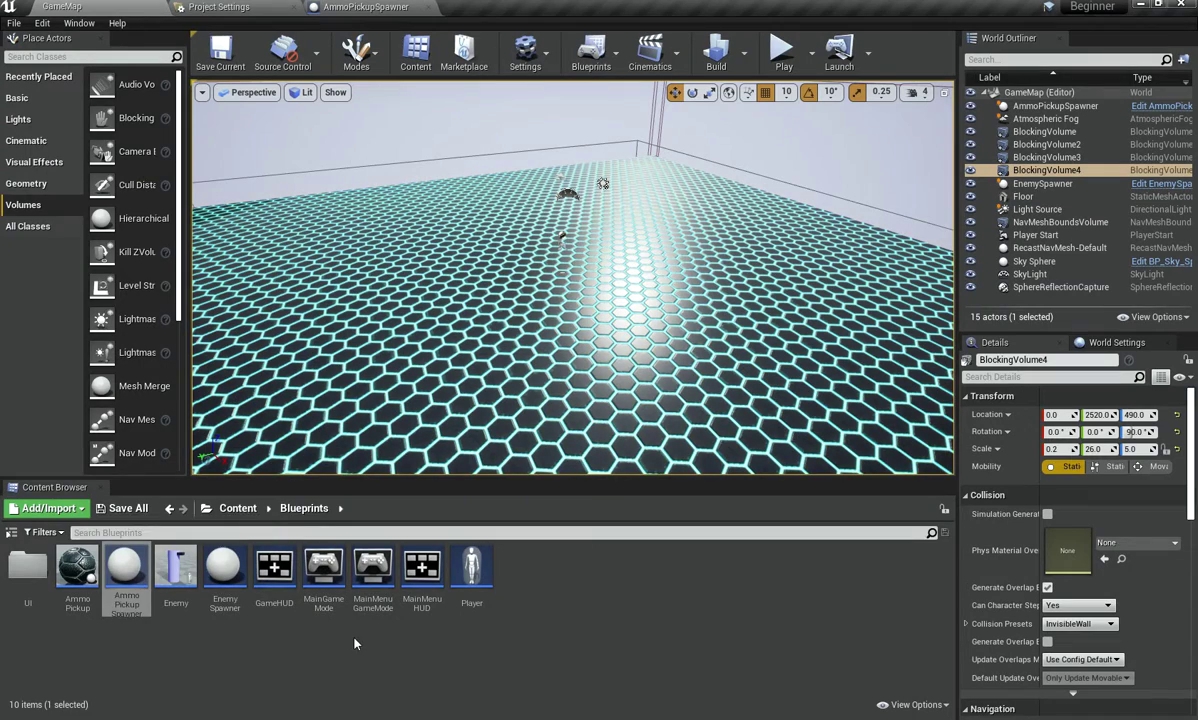
Step: Delete the Spawn Points, Length, subtract, Random Integer in Range and Get nodes from the EnemySpawner blueprint's event graph
{"action": "double_click", "coordinate": [224, 567]}
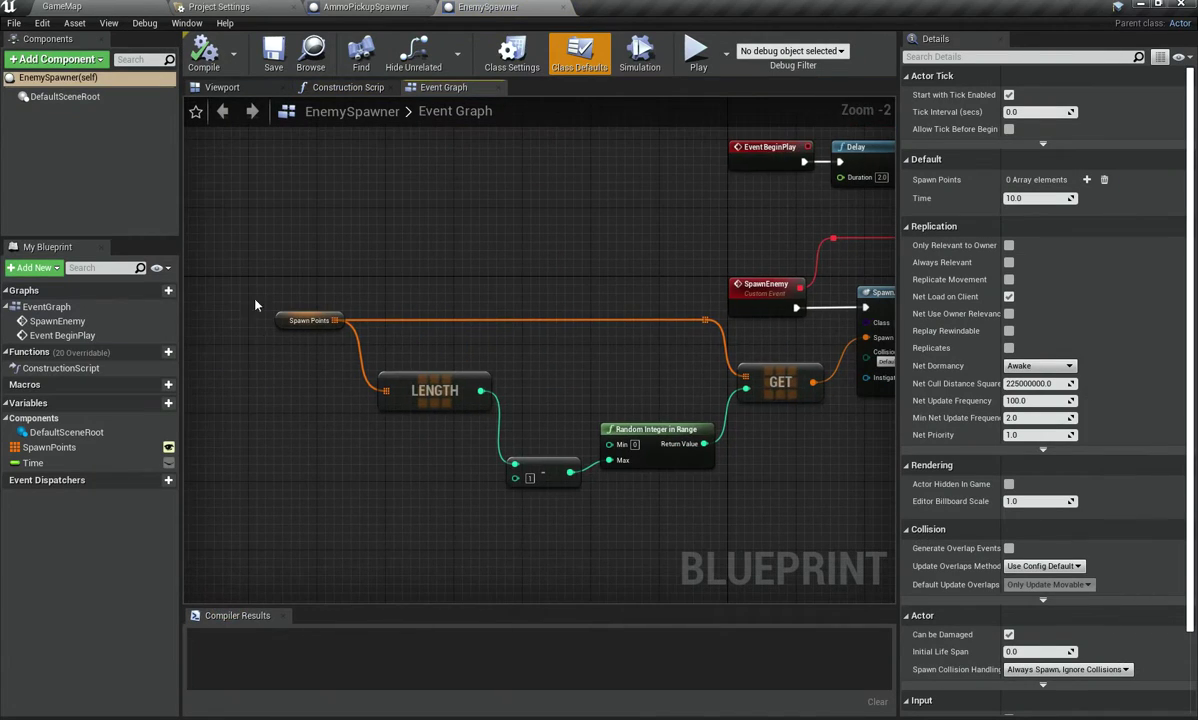
{"action": "left_click_drag", "start_coordinate": [718, 573], "coordinate": [718, 573]}
{"action": "key", "text": "Delete"}
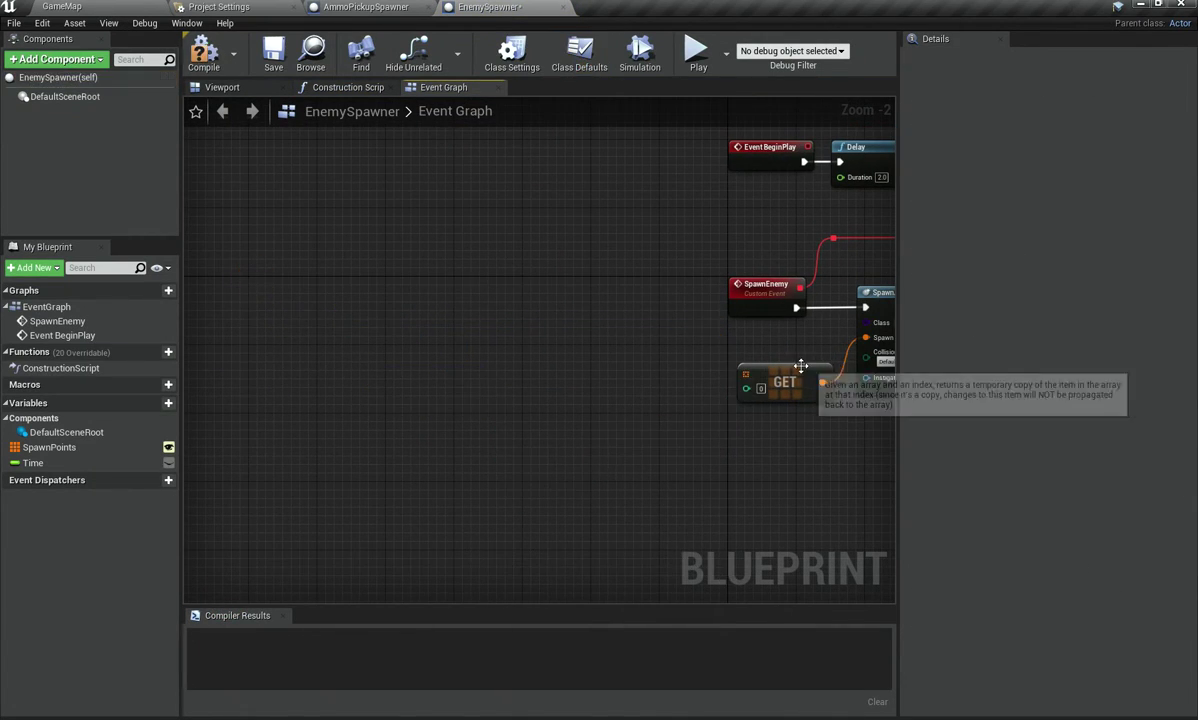
{"action": "left_click", "coordinate": [745, 395]}
{"action": "key", "text": "Delete"}
Step: Paste the random transform nodes into EnemySpawner, connect Make Transform to SpawnActor Enemy's Spawn Transform, and compile the blueprint
{"action": "right_click_drag", "start_coordinate": [616, 399], "coordinate": [437, 419]}
{"action": "left_click", "coordinate": [435, 413]}
{"action": "key", "text": "ctrl+v"}
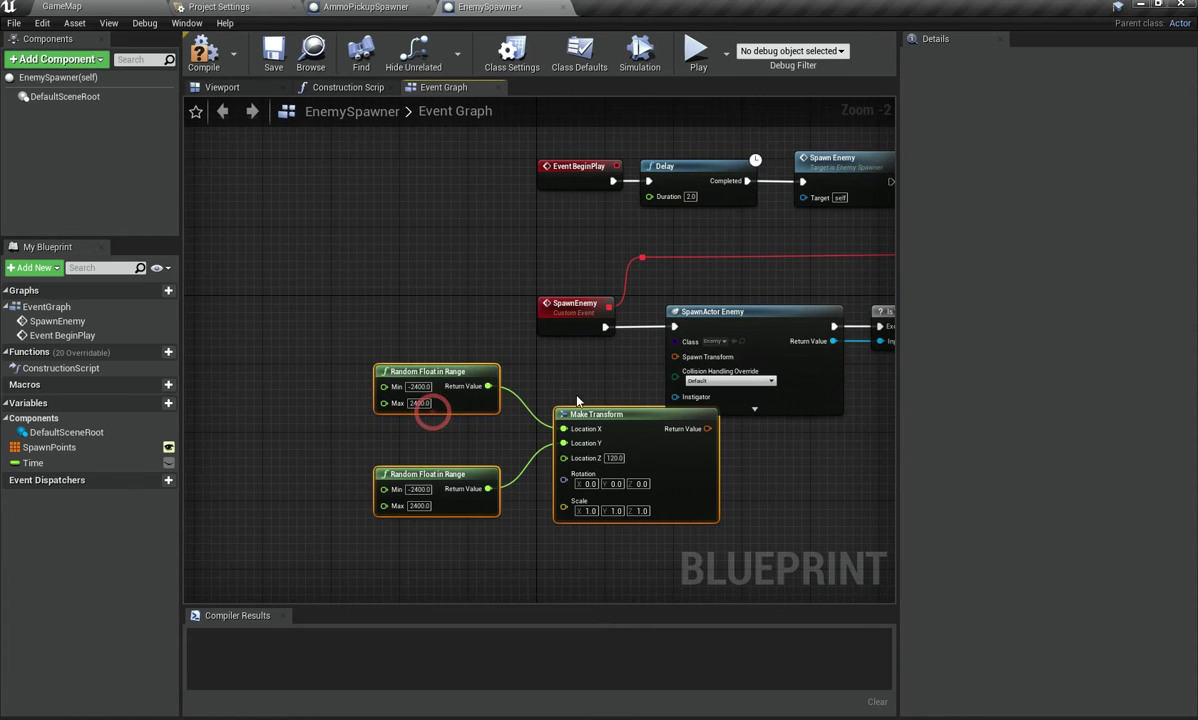
{"action": "left_click_drag", "start_coordinate": [626, 430], "coordinate": [514, 390]}
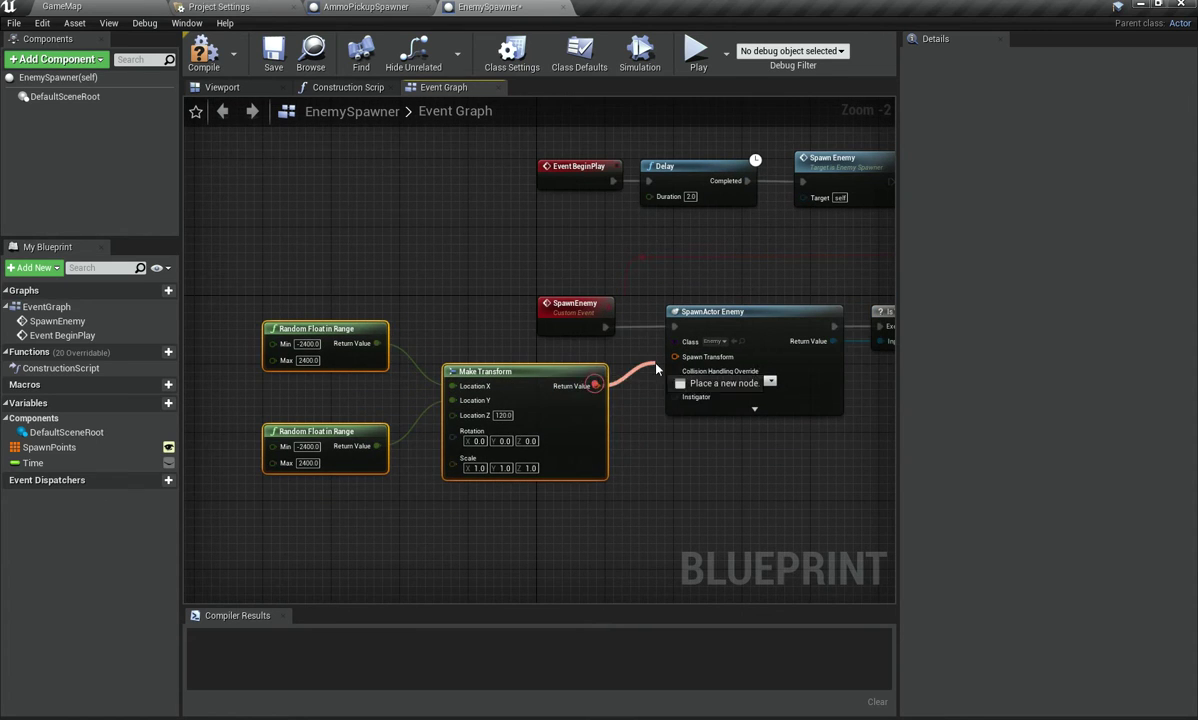
{"action": "left_click", "coordinate": [457, 308]}
{"action": "left_click", "coordinate": [202, 58]}
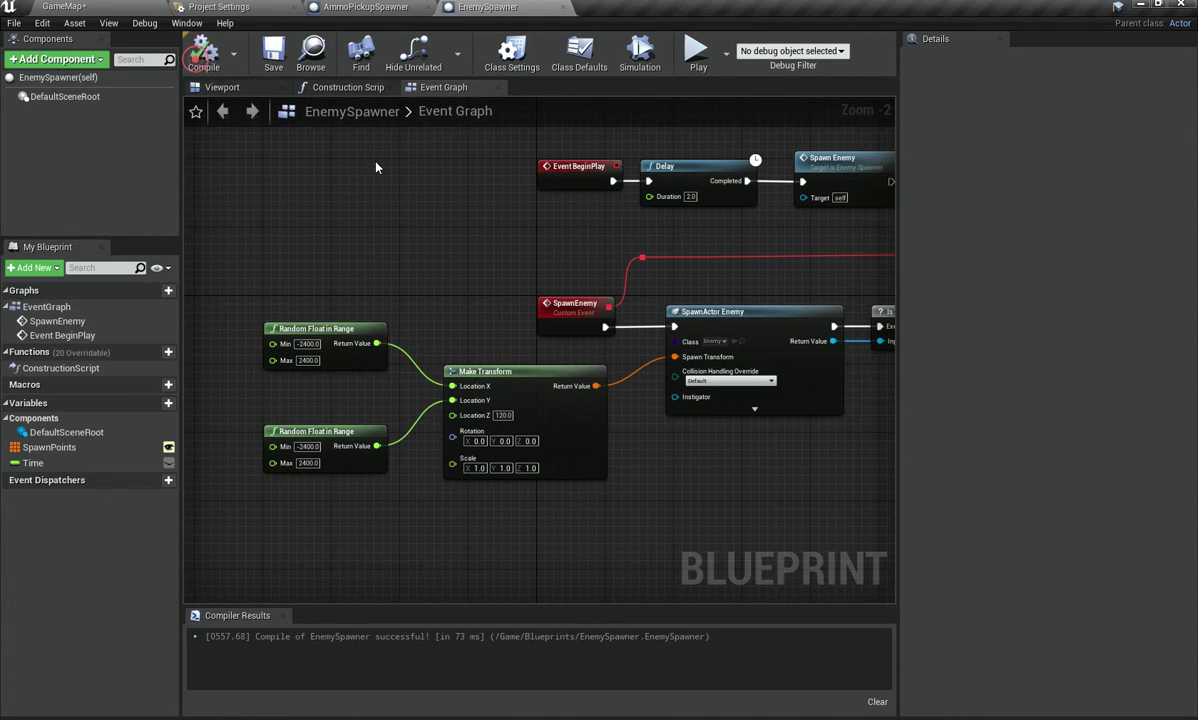
Step: Place an Enemy on the level's floor to inspect its height above the ground, and delete it
{"action": "right_click_drag", "start_coordinate": [475, 369], "coordinate": [625, 281]}
{"action": "scroll", "coordinate": [627, 282], "scroll_direction": "up", "scroll_amount": 2}
{"action": "left_click", "coordinate": [50, 6]}
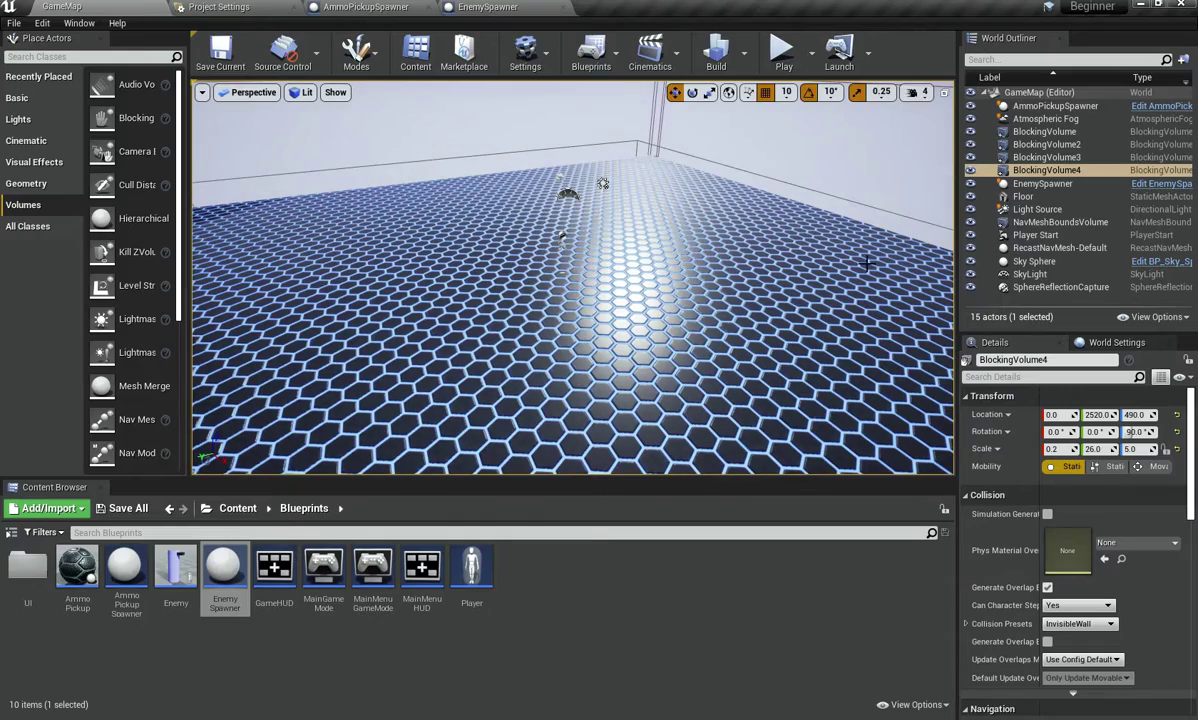
{"action": "left_click_drag", "start_coordinate": [174, 570], "coordinate": [435, 290]}
{"action": "key", "text": "w"}
{"action": "mouse_move", "coordinate": [435, 290]}
{"action": "right_mouse_down"}
{"action": "mouse_move", "coordinate": [430, 340]}
{"action": "mouse_move", "coordinate": [430, 315]}
{"action": "mouse_move", "coordinate": [330, 225]}
{"action": "mouse_move", "coordinate": [430, 272]}
{"action": "right_mouse_up"}
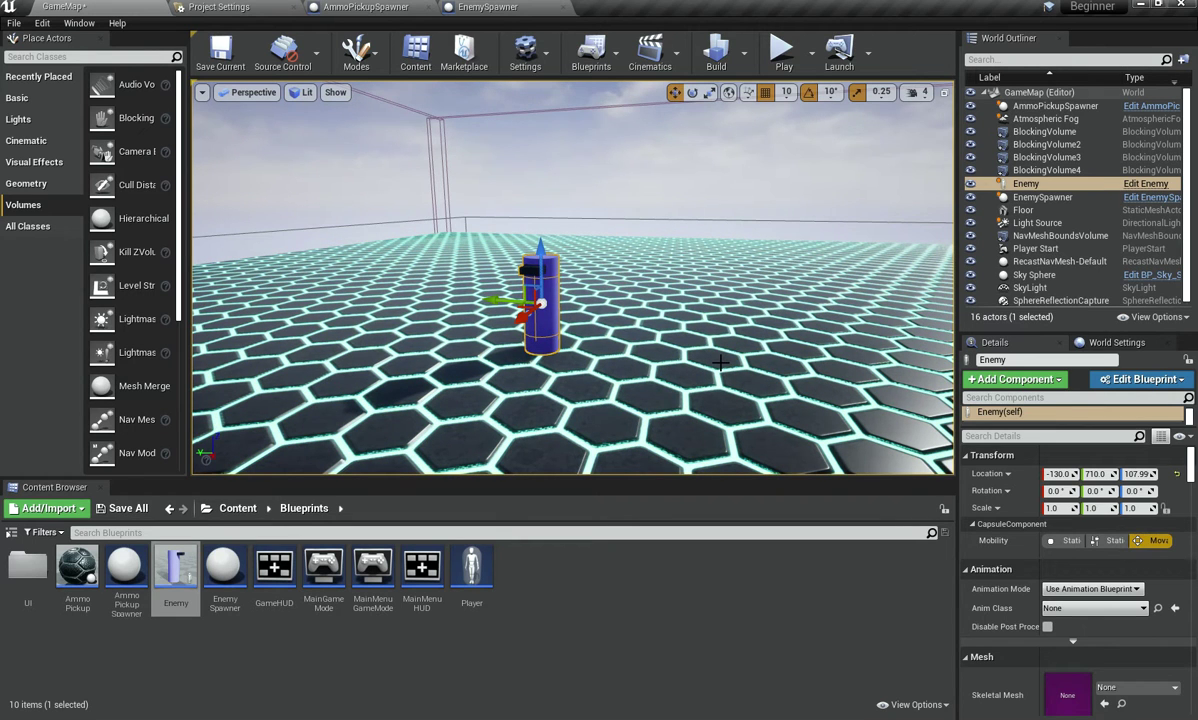
{"action": "key", "text": "Delete"}
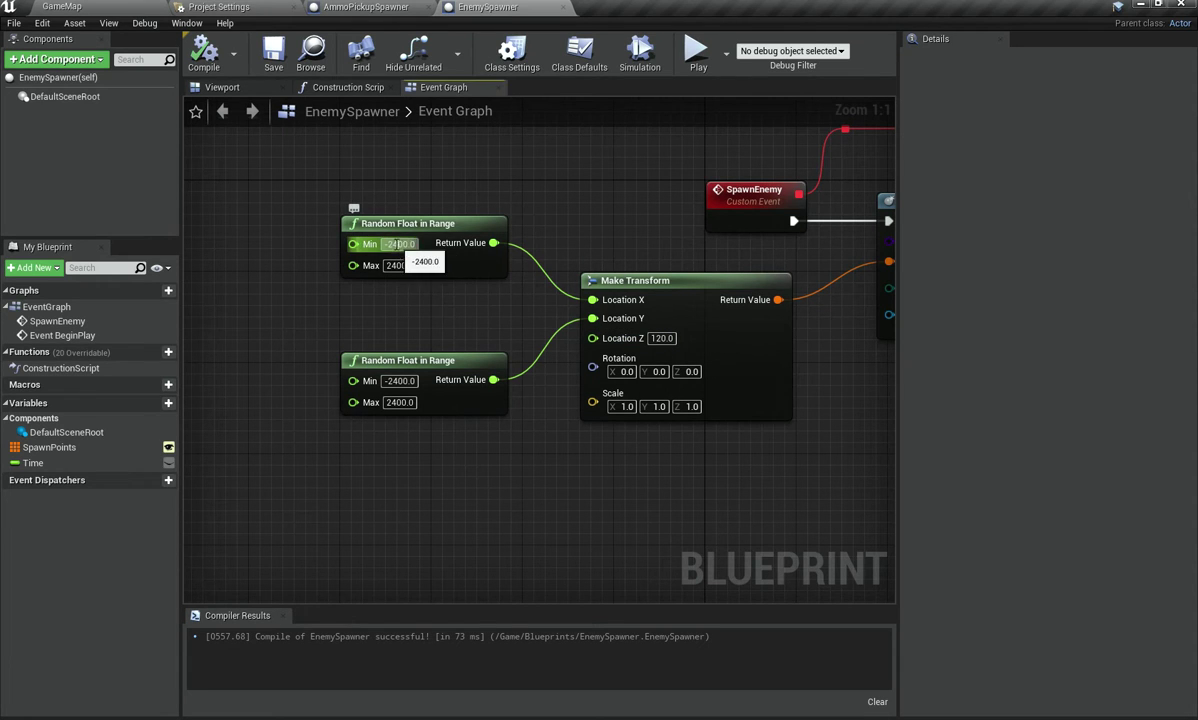
Step: Place a test Enemy in the level and set its location to X -2400, Y -2400, Z 120
{"action": "left_click", "coordinate": [62, 6]}
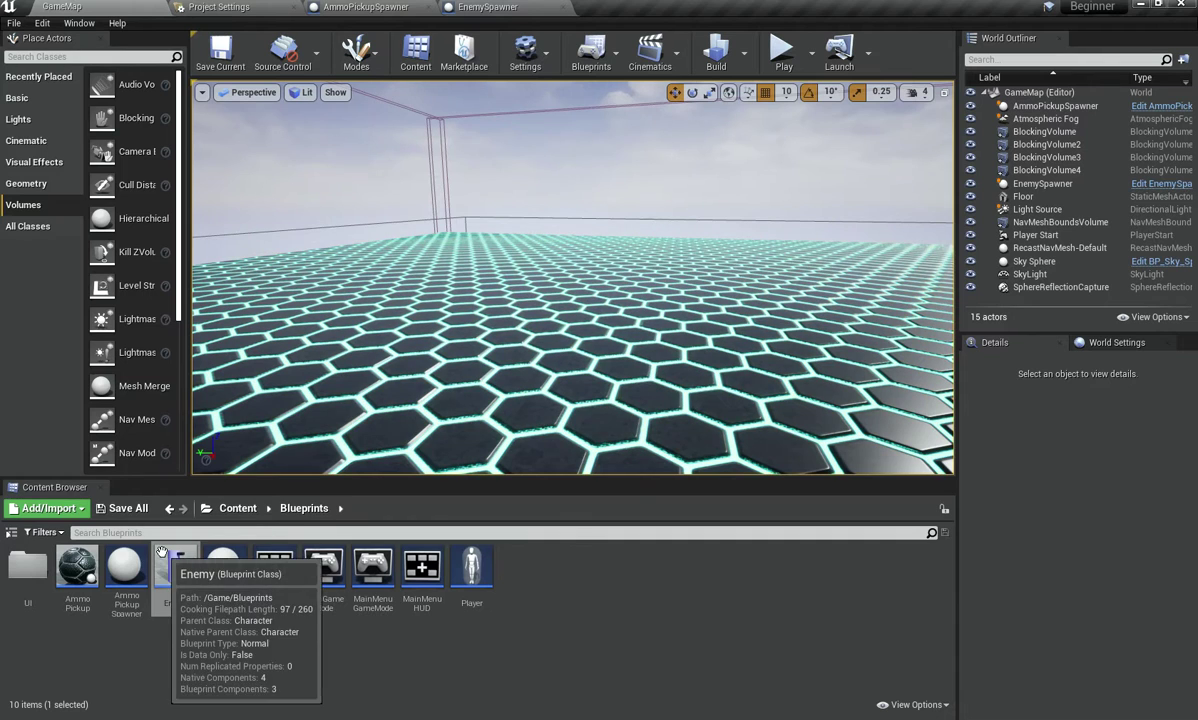
{"action": "left_click_drag", "start_coordinate": [176, 567], "coordinate": [490, 330]}
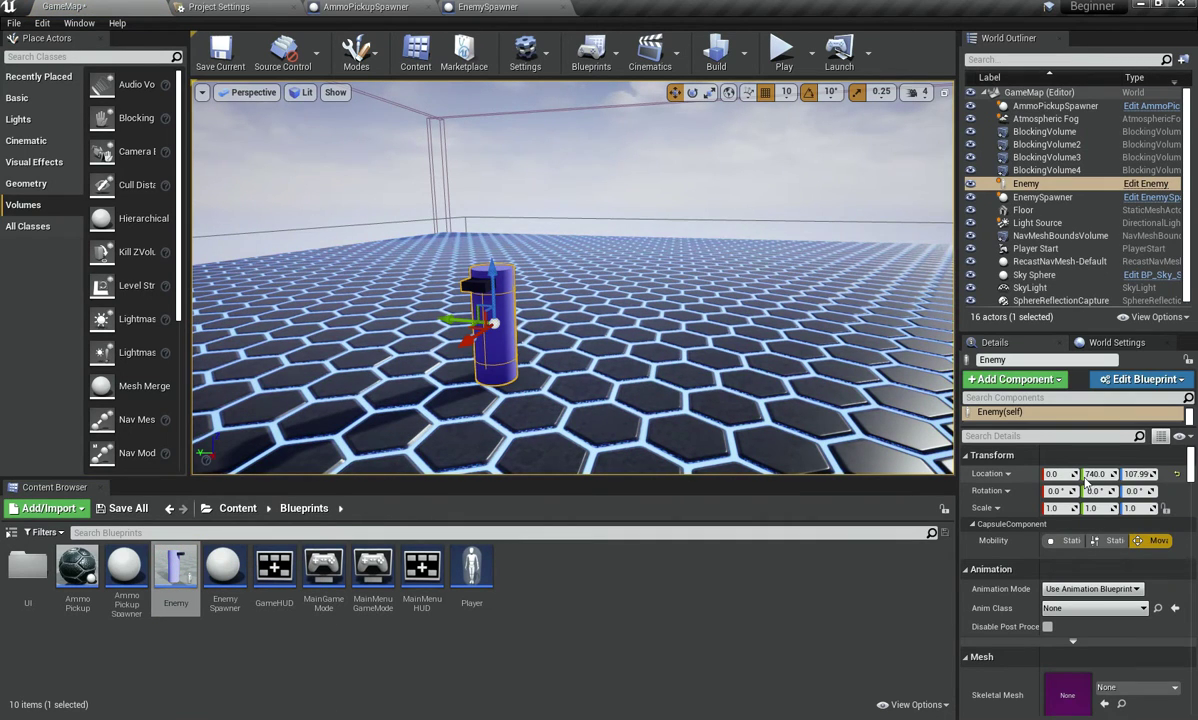
{"action": "left_click", "coordinate": [1126, 476]}
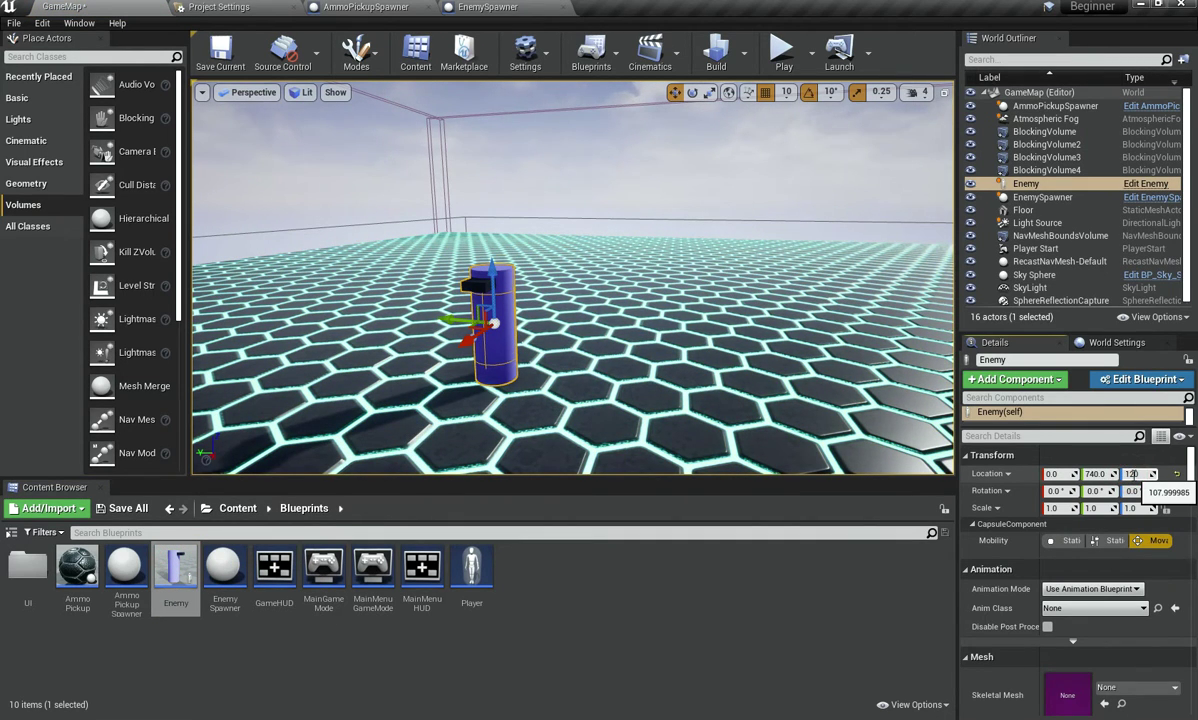
{"action": "left_click", "coordinate": [1097, 474]}
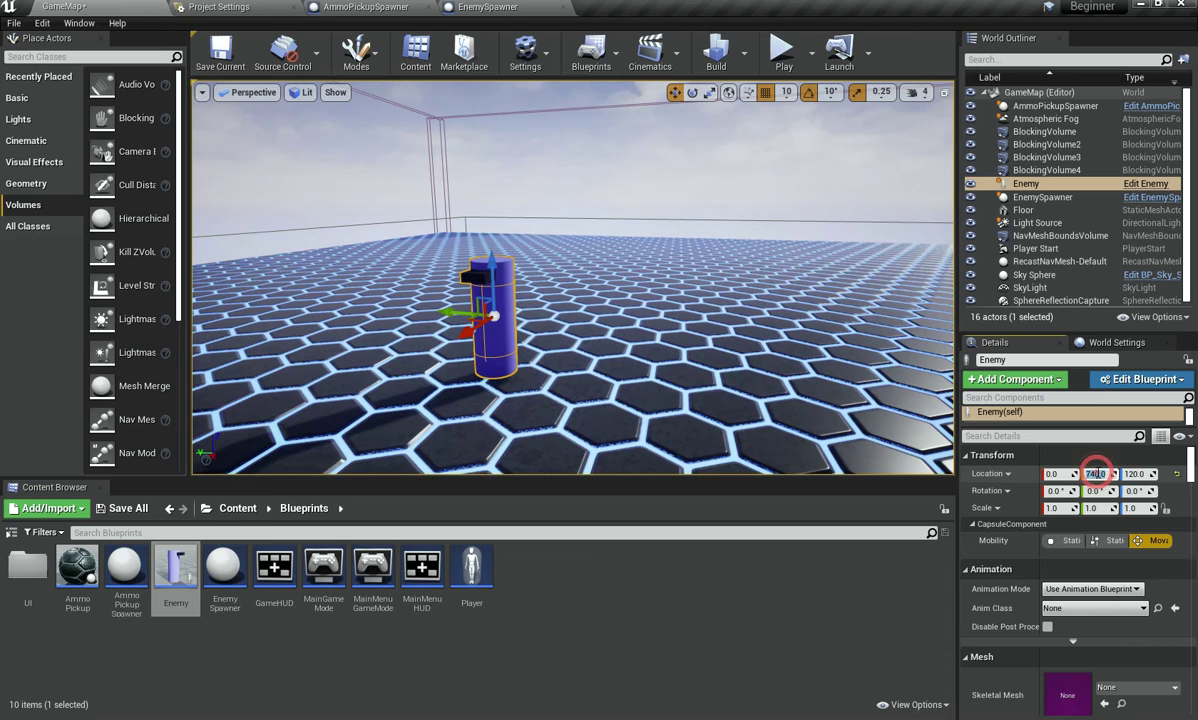
{"action": "type", "text": "-2400"}
{"action": "key", "text": "Return"}
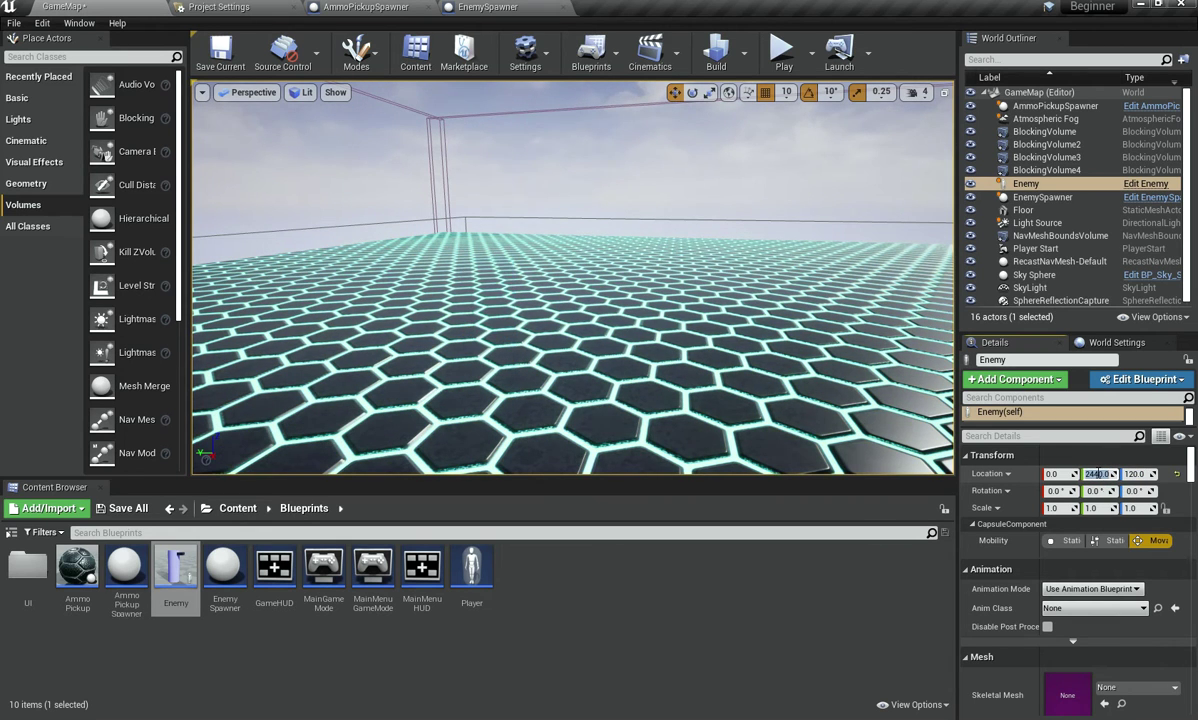
{"action": "left_click", "coordinate": [1064, 473]}
{"action": "type", "text": "244"}
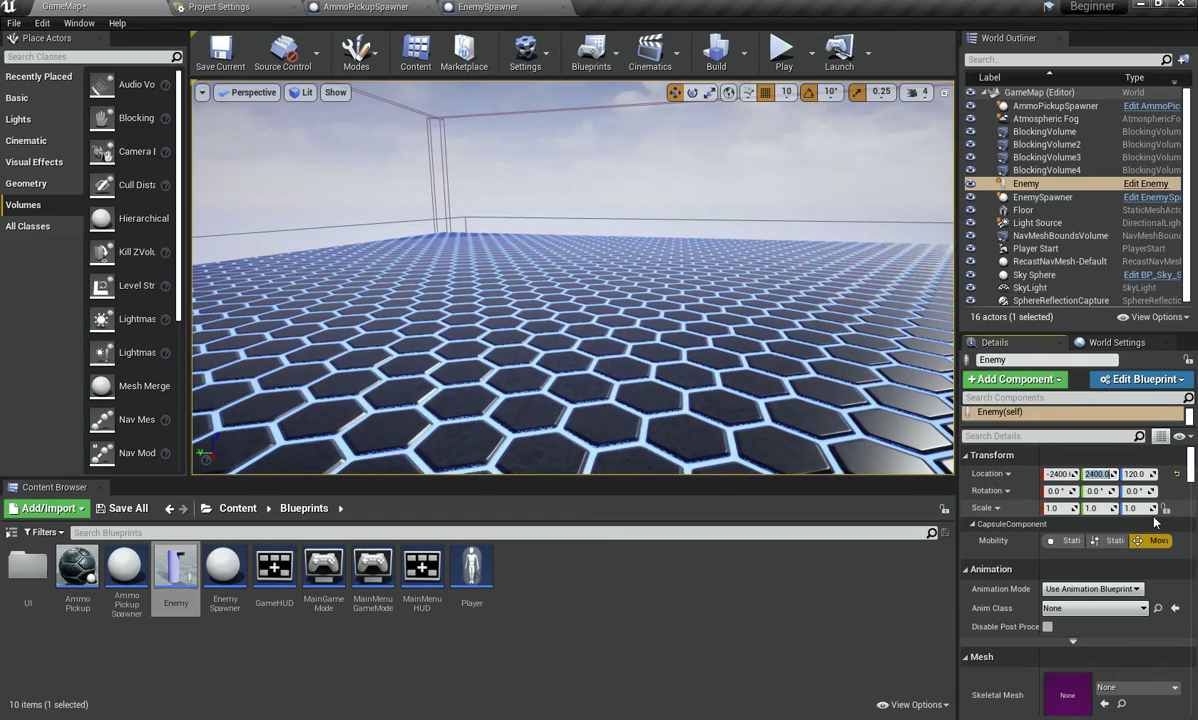
Step: Inspect the test Enemy at the floor's corner, delete it and return to the EnemySpawner event graph
{"action": "key", "text": "s"}
{"action": "right_click_drag", "start_coordinate": [749, 300], "coordinate": [698, 332]}
{"action": "key", "text": "s"}
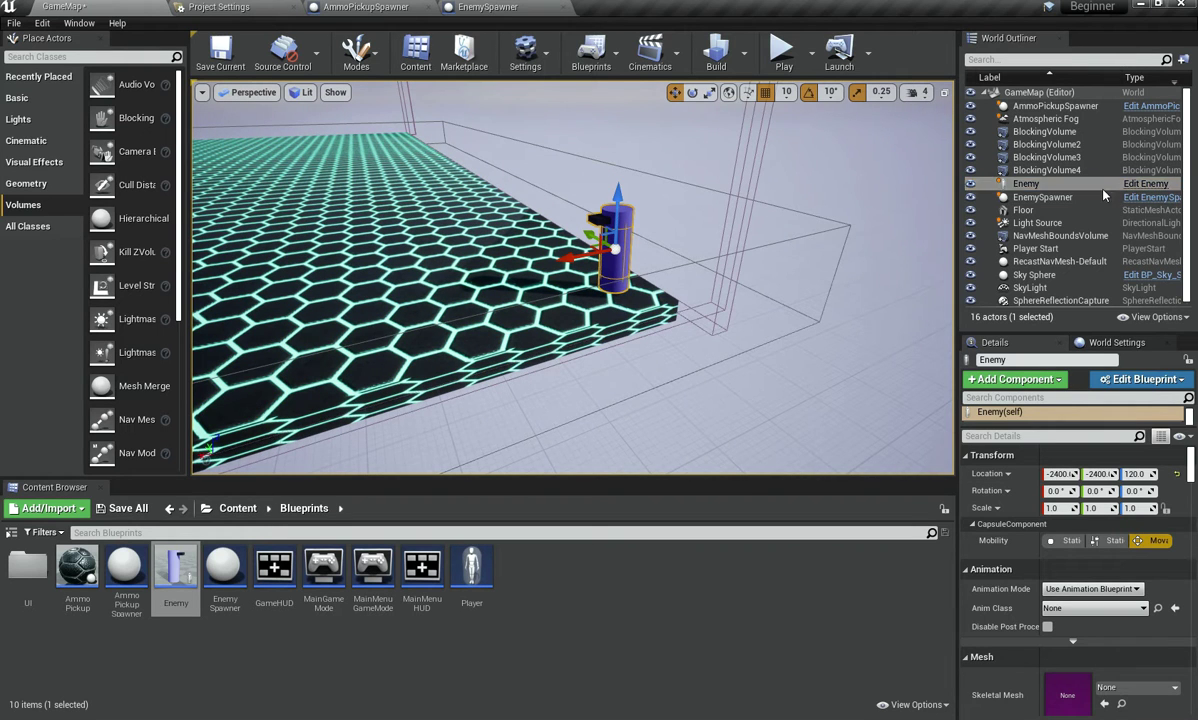
{"action": "key", "text": "Delete"}
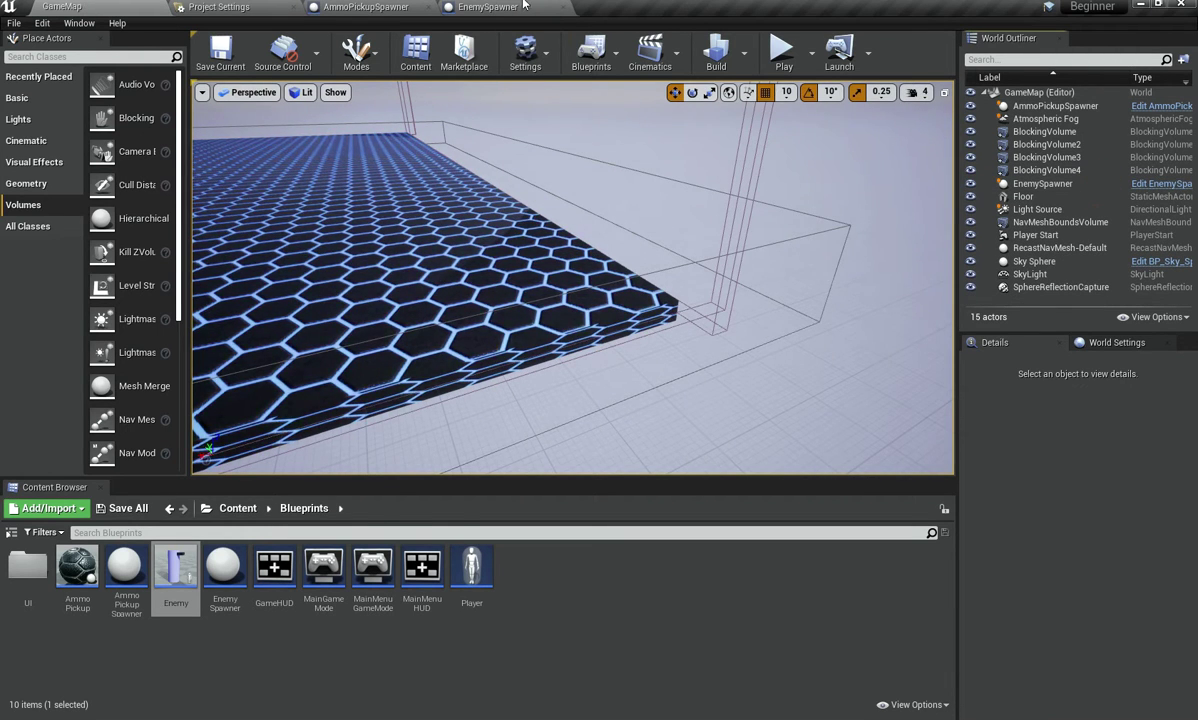
{"action": "left_click", "coordinate": [523, 6]}
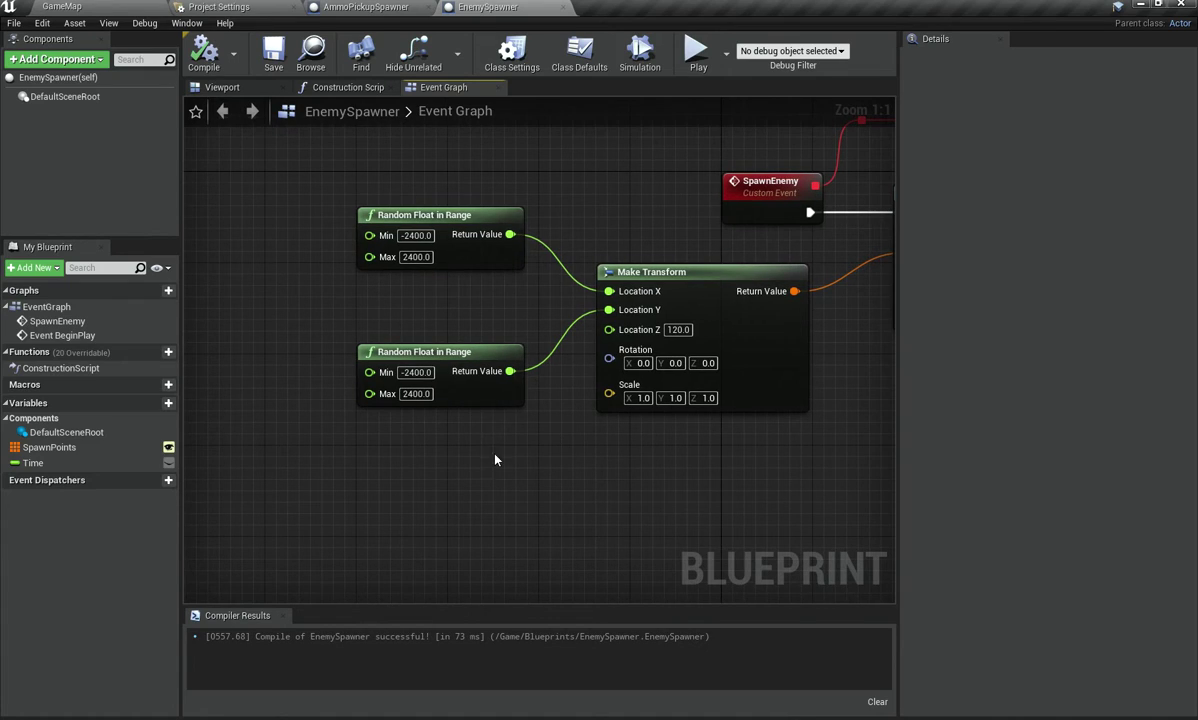
Step: Play-test GameMap to check that enemies spawn on the floor, and stop the game
{"action": "left_click", "coordinate": [125, 6]}
{"action": "left_click", "coordinate": [782, 52]}
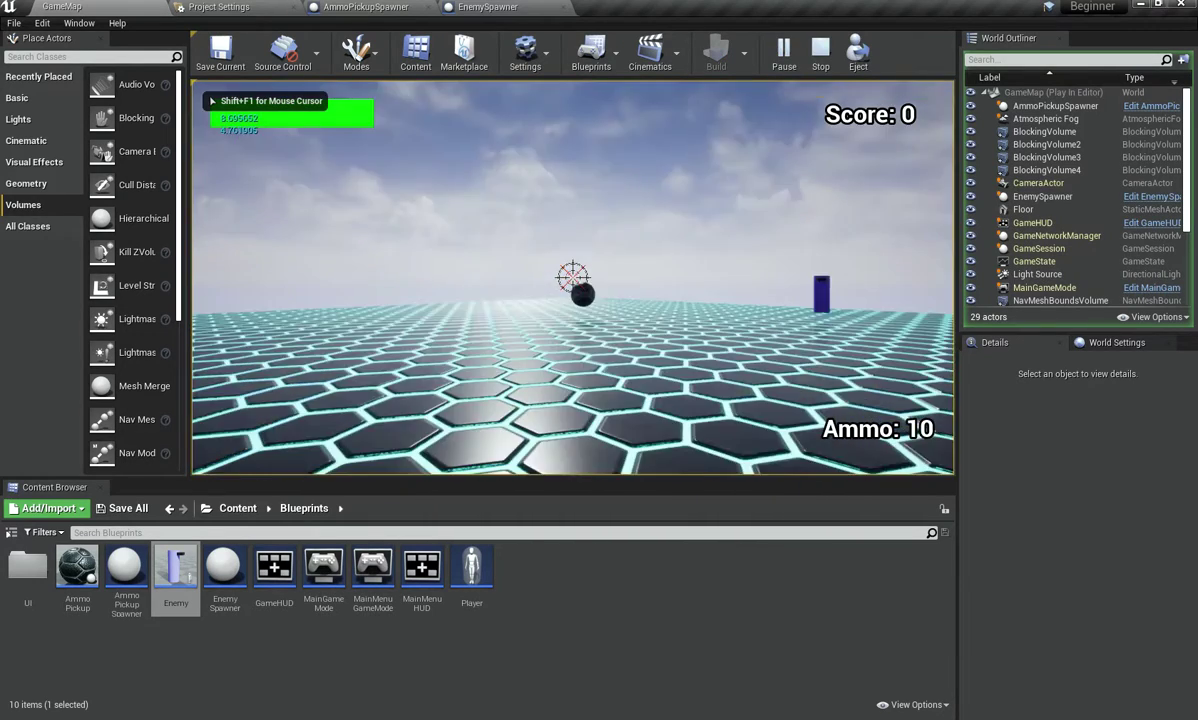
{"action": "key", "text": "w"}
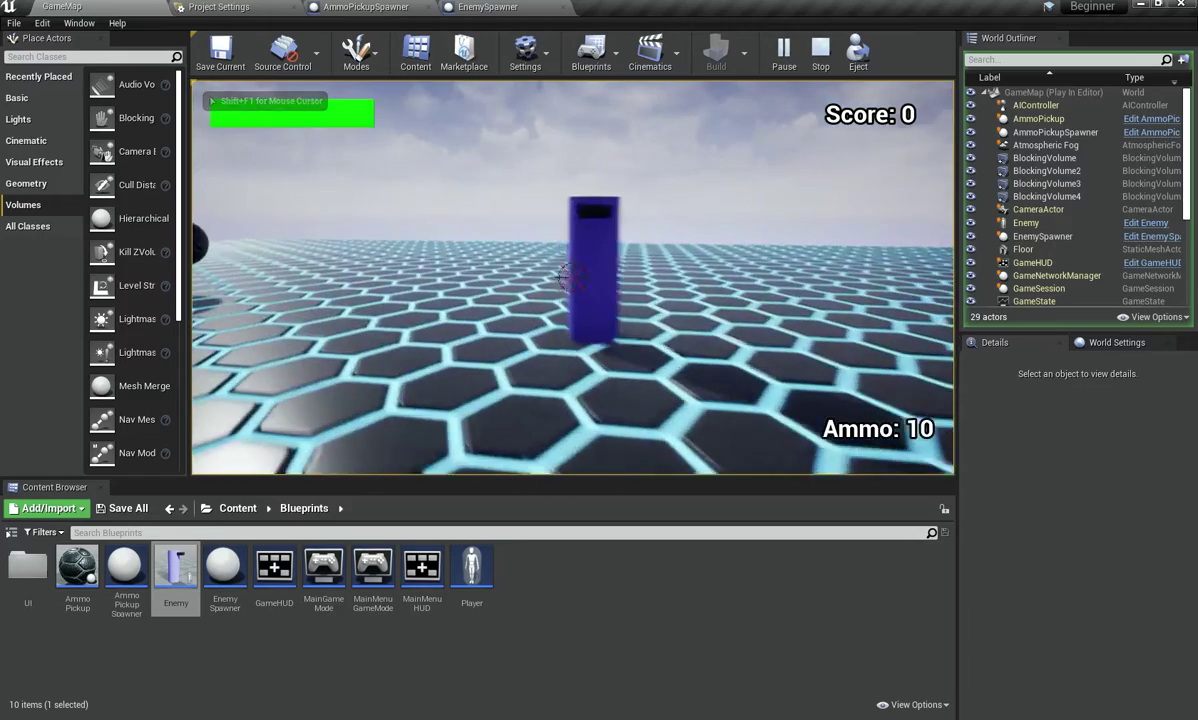
{"action": "key", "text": "Escape"}
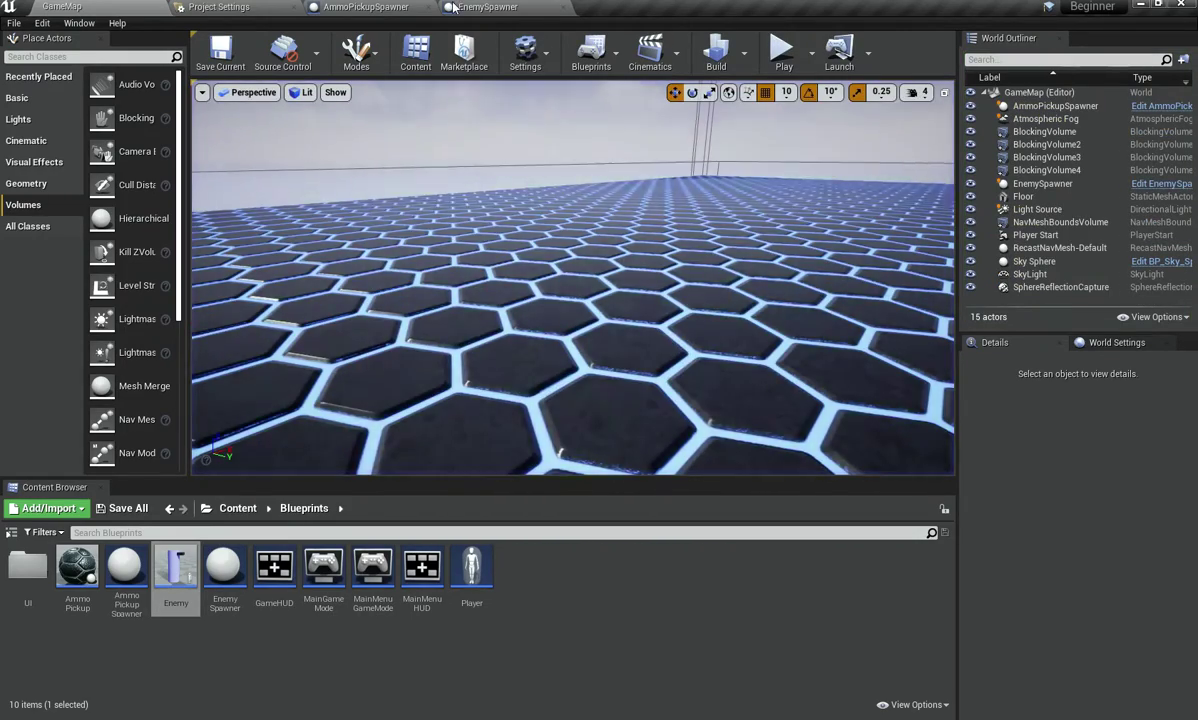
Step: Delete the SpawnPoints variable from the EnemySpawner blueprint and save all changes
{"action": "left_click", "coordinate": [1083, 183]}
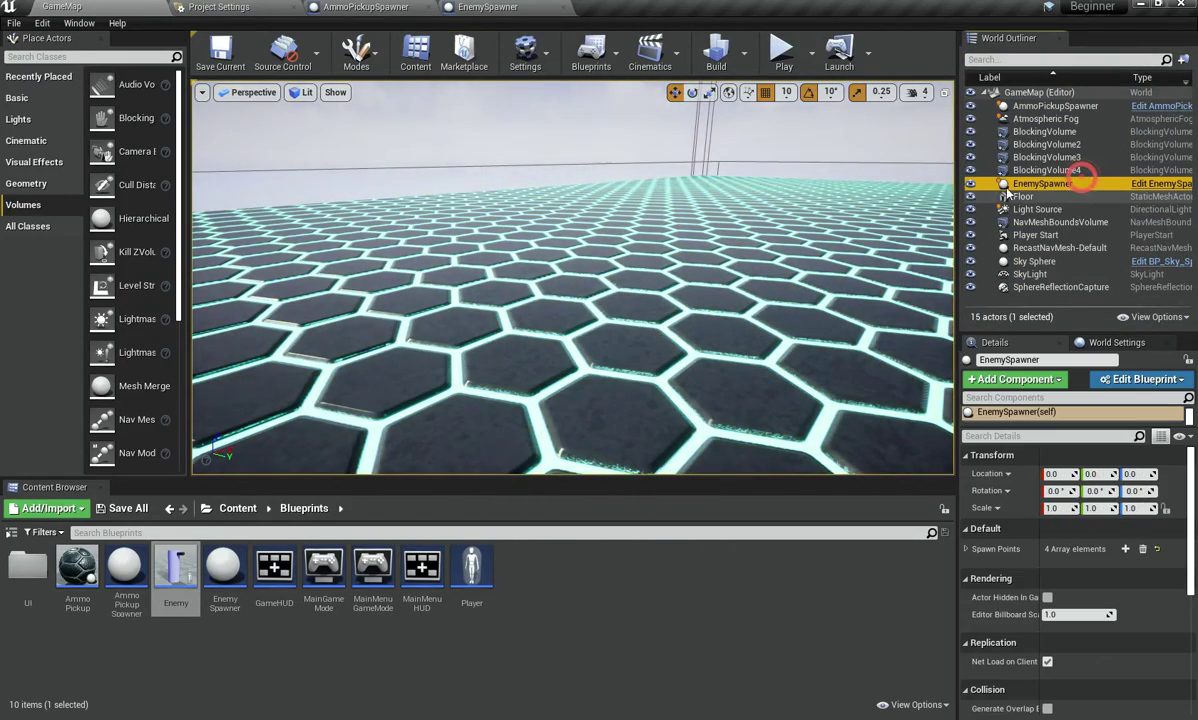
{"action": "left_click", "coordinate": [475, 6]}
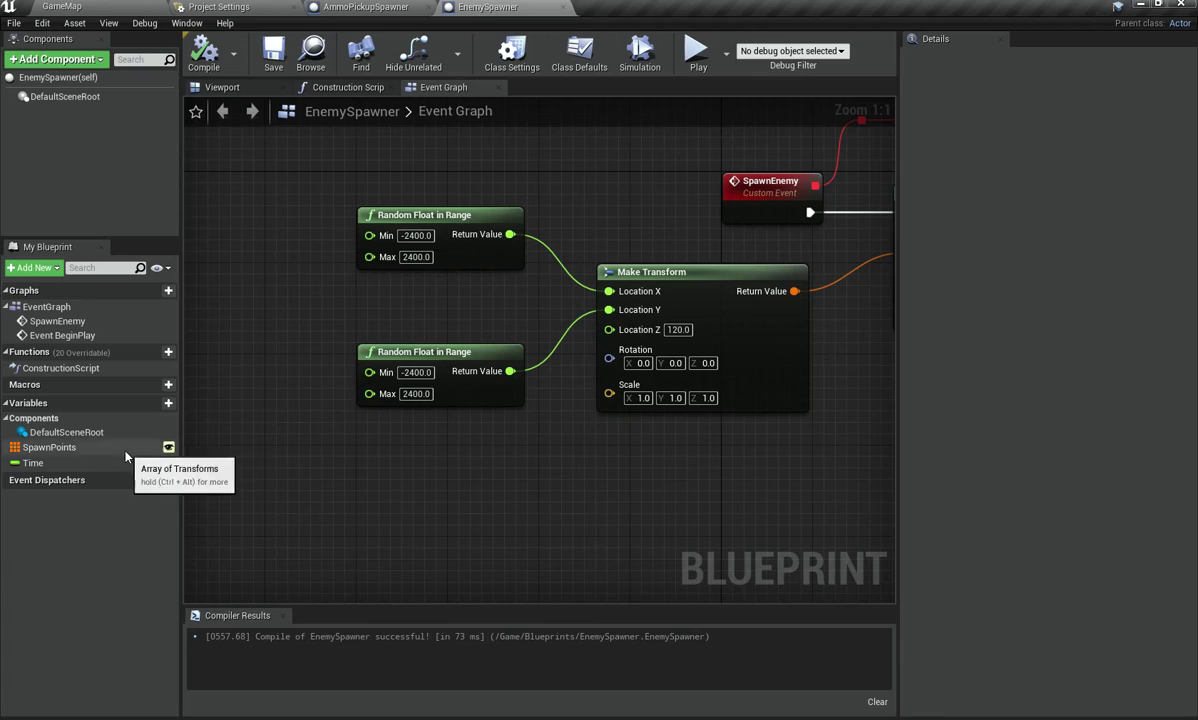
{"action": "left_click", "coordinate": [49, 447]}
{"action": "key", "text": "Delete"}
{"action": "key", "text": "ctrl+shift+s"}
Step: Play-test GameMap without the SpawnPoints variable, stop the game and save the level
{"action": "left_click", "coordinate": [55, 4]}
{"action": "left_click", "coordinate": [812, 53]}
{"action": "left_click", "coordinate": [784, 53]}
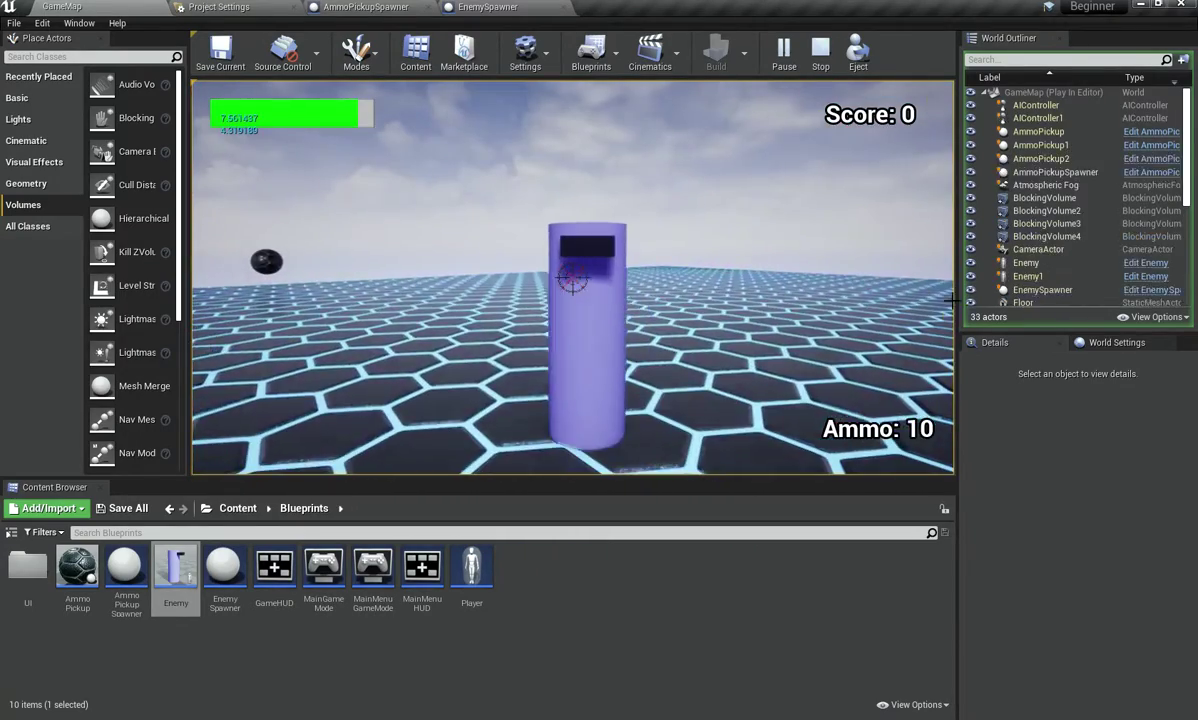
{"action": "key", "text": "Escape"}
{"action": "key", "text": "ctrl+s"}
Step: Move both Random Float in Range nodes in EnemySpawner's event graph upward, clearing space beside Make Transform's rotation input
{"action": "left_click", "coordinate": [488, 7]}
{"action": "right_click_drag", "start_coordinate": [663, 229], "coordinate": [566, 234]}
{"action": "scroll", "coordinate": [322, 159], "scroll_direction": "down", "scroll_amount": 2}
{"action": "scroll", "coordinate": [540, 290], "scroll_direction": "up", "scroll_amount": 2}
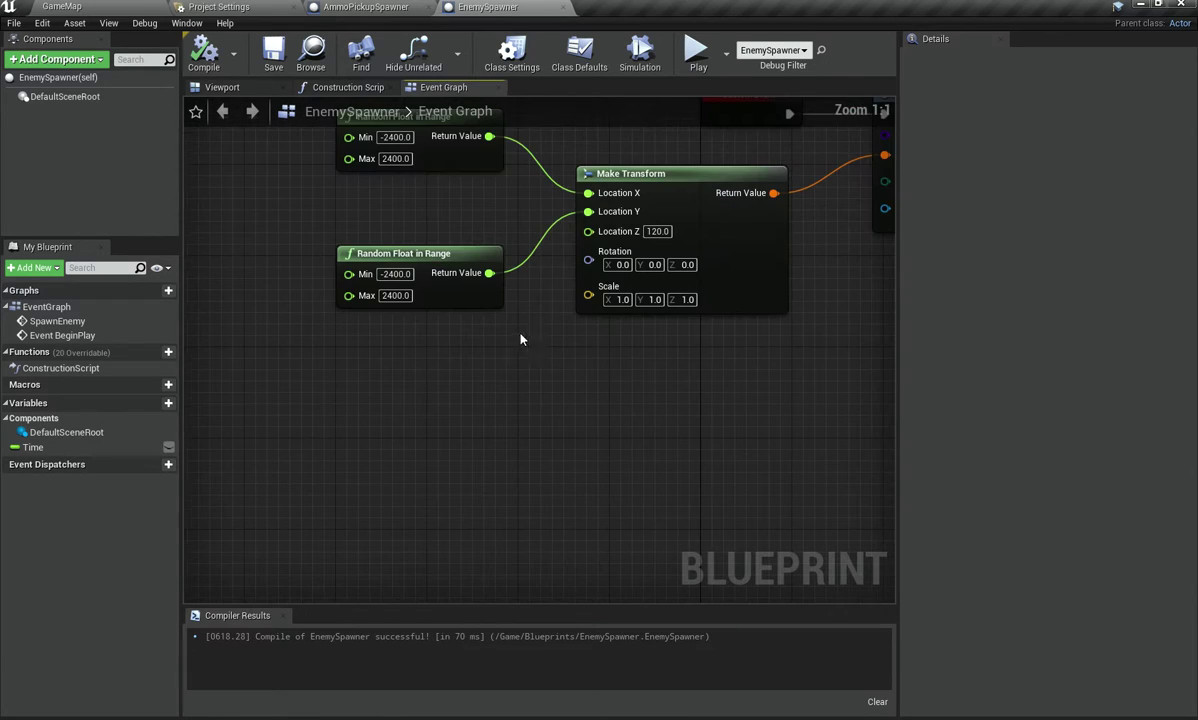
{"action": "right_click_drag", "start_coordinate": [310, 459], "coordinate": [366, 600]}
{"action": "right_click_drag", "start_coordinate": [388, 283], "coordinate": [388, 238]}
{"action": "left_click_drag", "start_coordinate": [360, 223], "coordinate": [511, 524]}
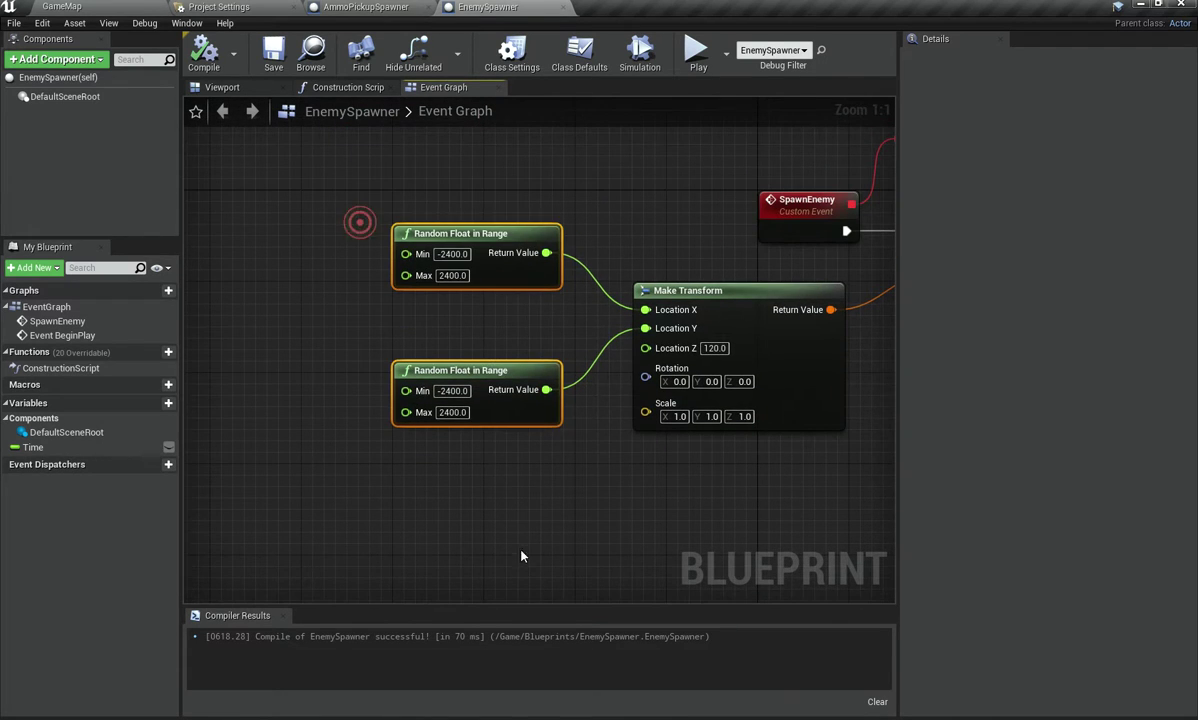
{"action": "key", "text": "Up"}
{"action": "key", "text": "Up"}
{"action": "key", "text": "Up"}
{"action": "key", "text": "Up"}
{"action": "key", "text": "Up"}
{"action": "key", "text": "Up"}
{"action": "key", "text": "Up"}
{"action": "key", "text": "Up"}
{"action": "key", "text": "Up"}
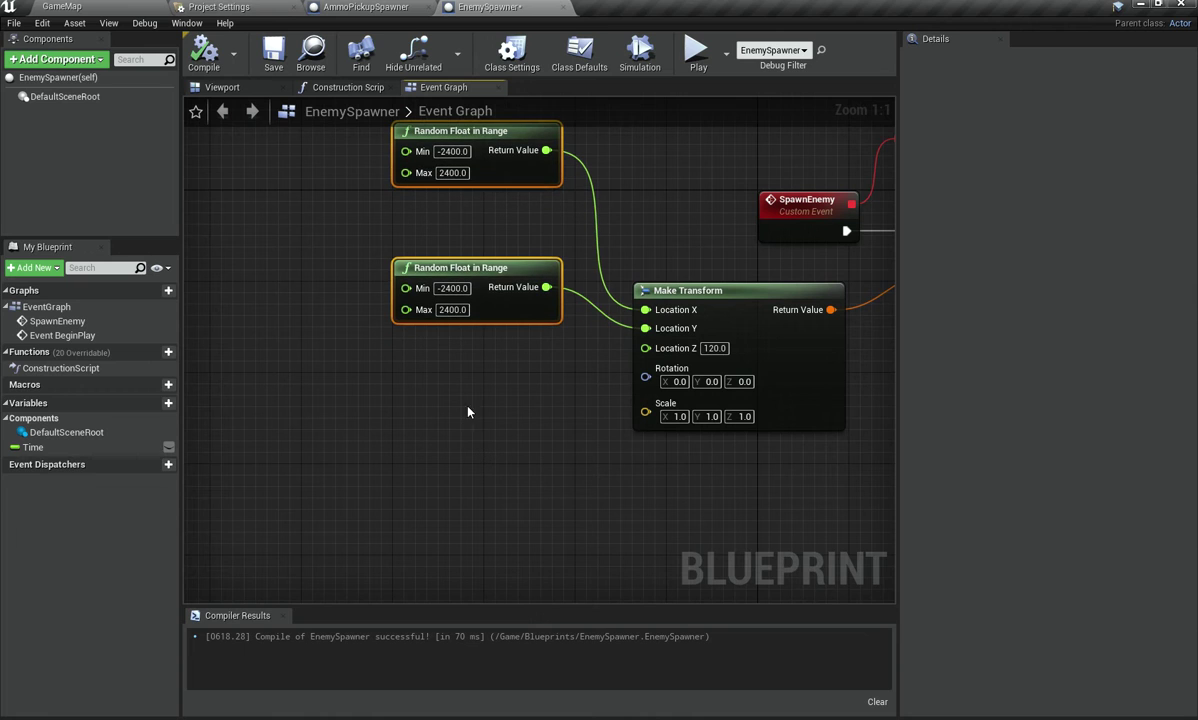
{"action": "left_click", "coordinate": [449, 373]}
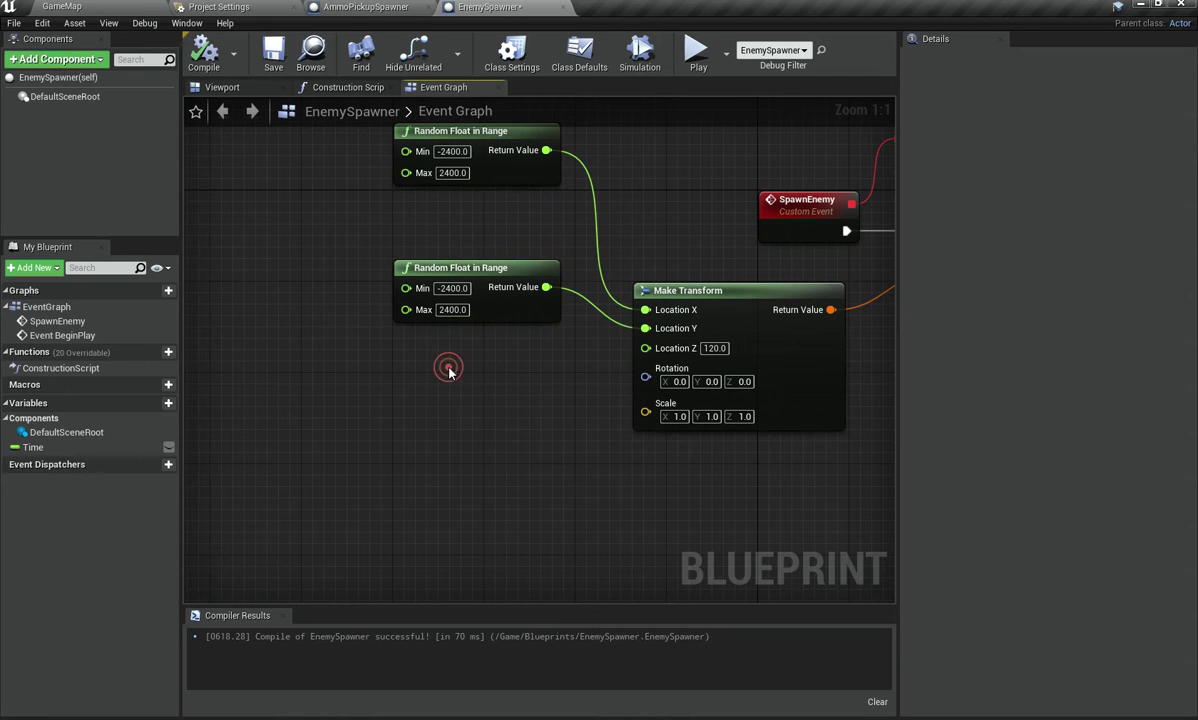
Step: Split Make Transform's Rotation pin into separate Roll, Pitch and Yaw inputs
{"action": "right_click", "coordinate": [646, 380]}
{"action": "left_click", "coordinate": [680, 409]}
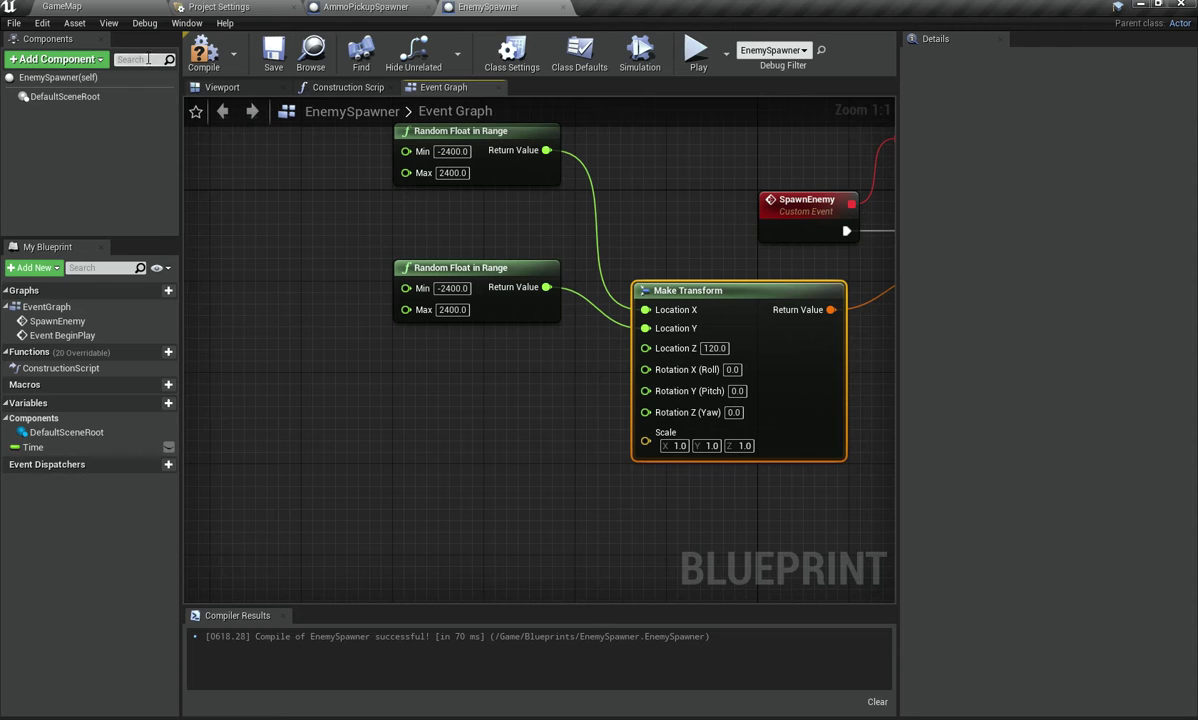
{"action": "left_click", "coordinate": [193, 62]}
{"action": "key", "text": "ctrl+z"}
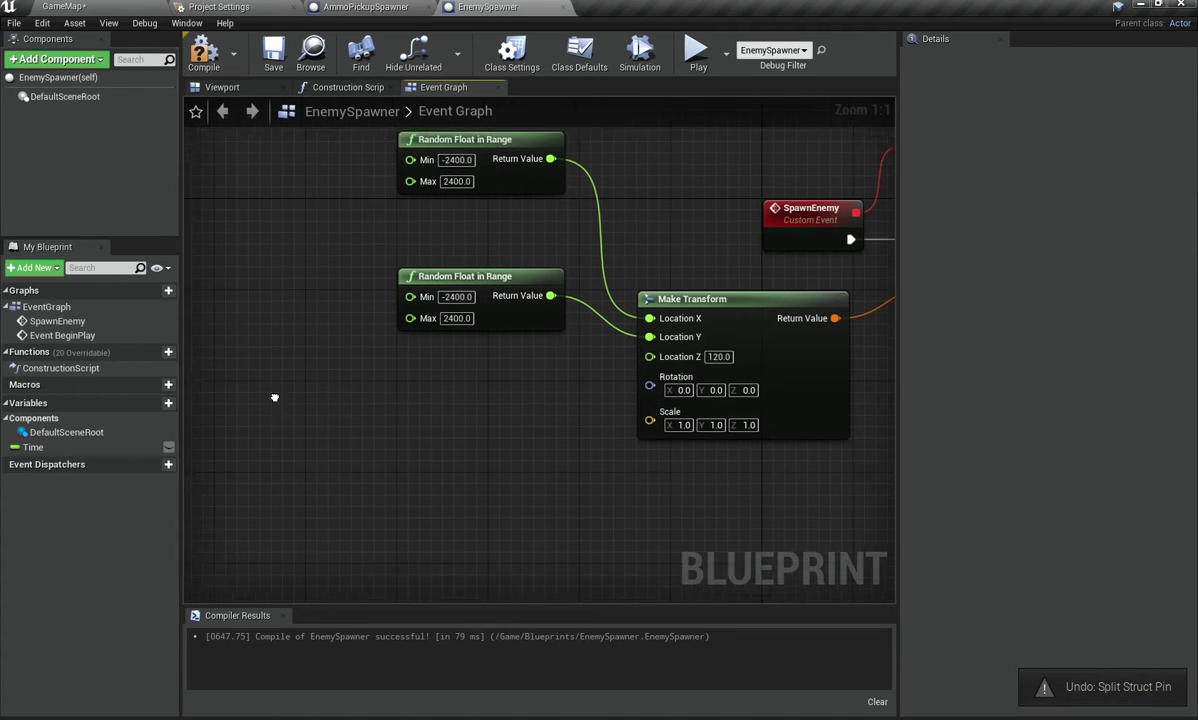
{"action": "right_click_drag", "start_coordinate": [274, 398], "coordinate": [362, 392]}
{"action": "key", "text": "ctrl+y"}
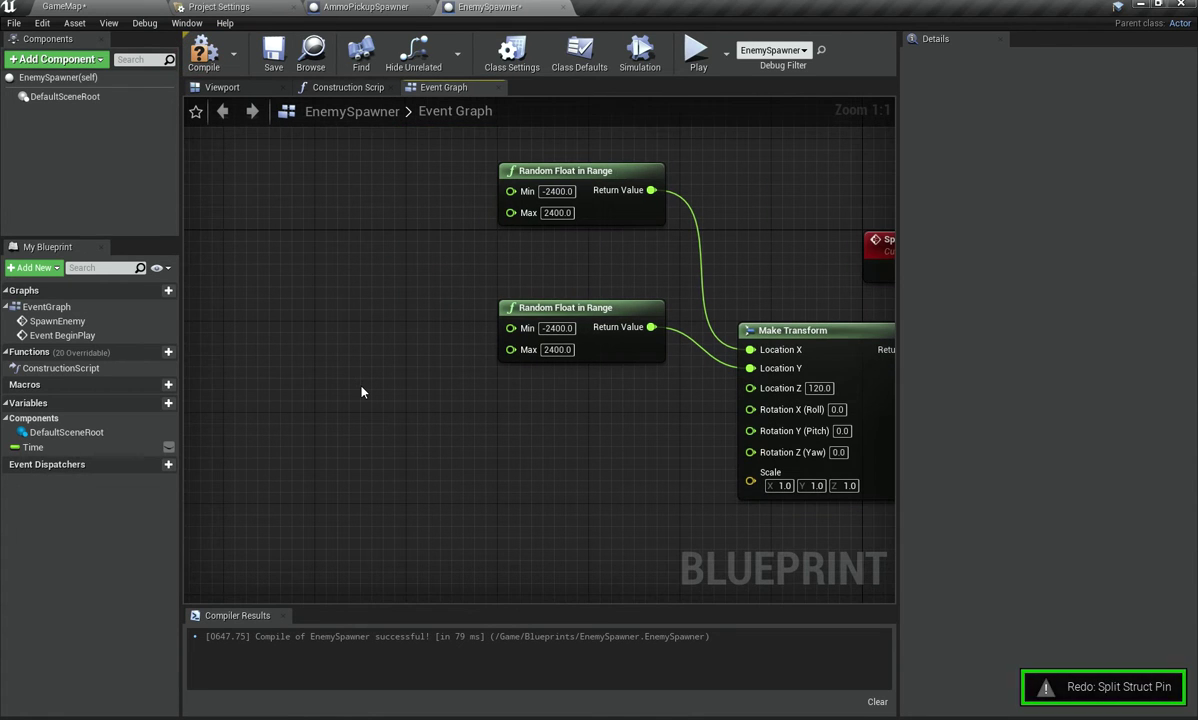
Step: Add a Find Look at Rotation node below the Random Float in Range nodes
{"action": "right_click", "coordinate": [362, 392]}
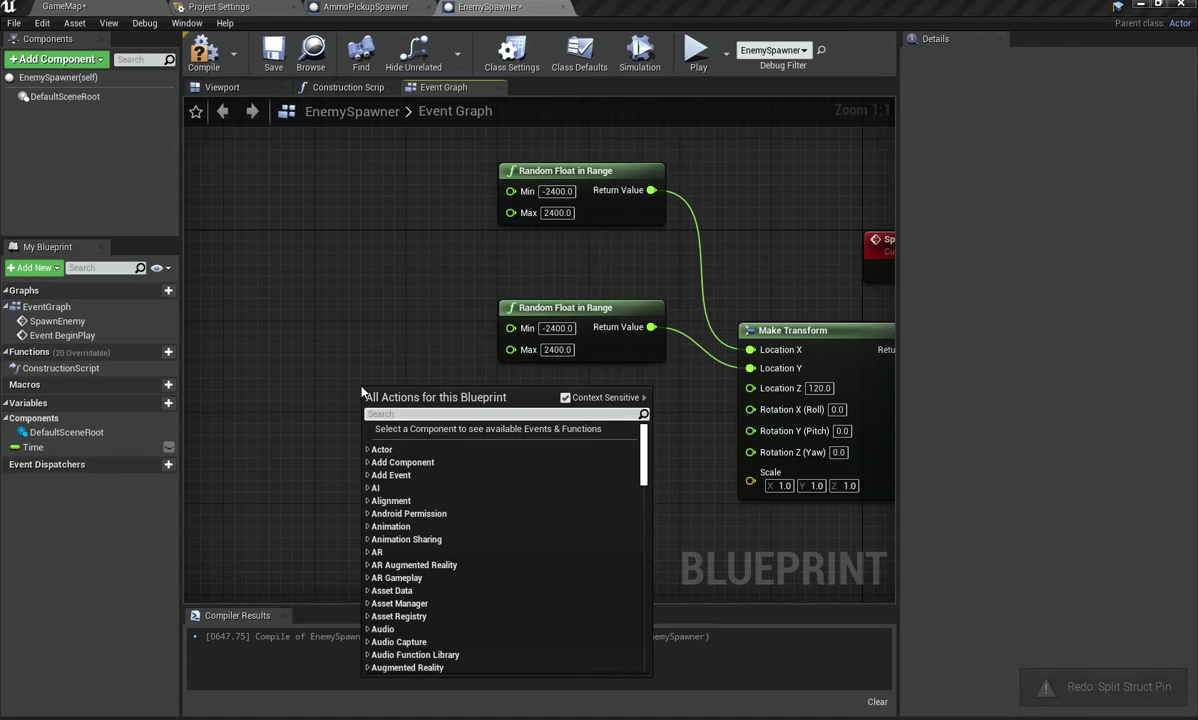
{"action": "type", "text": "lookat"}
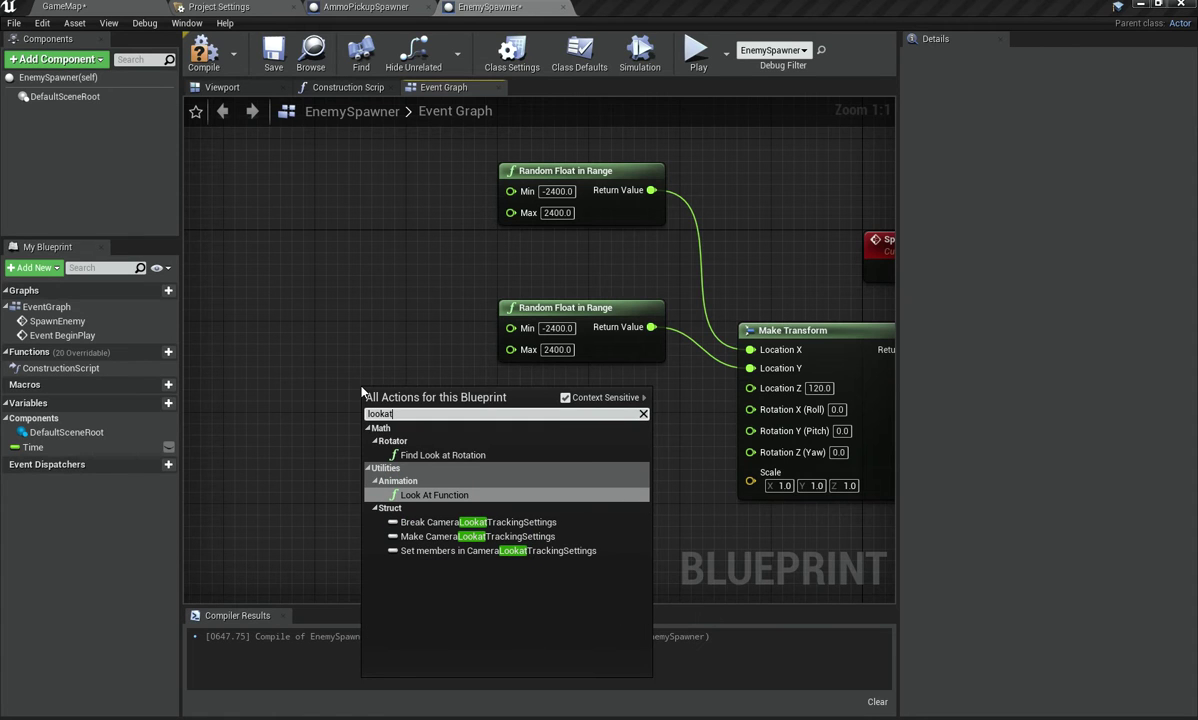
{"action": "key", "text": "Up"}
{"action": "key", "text": "Return"}
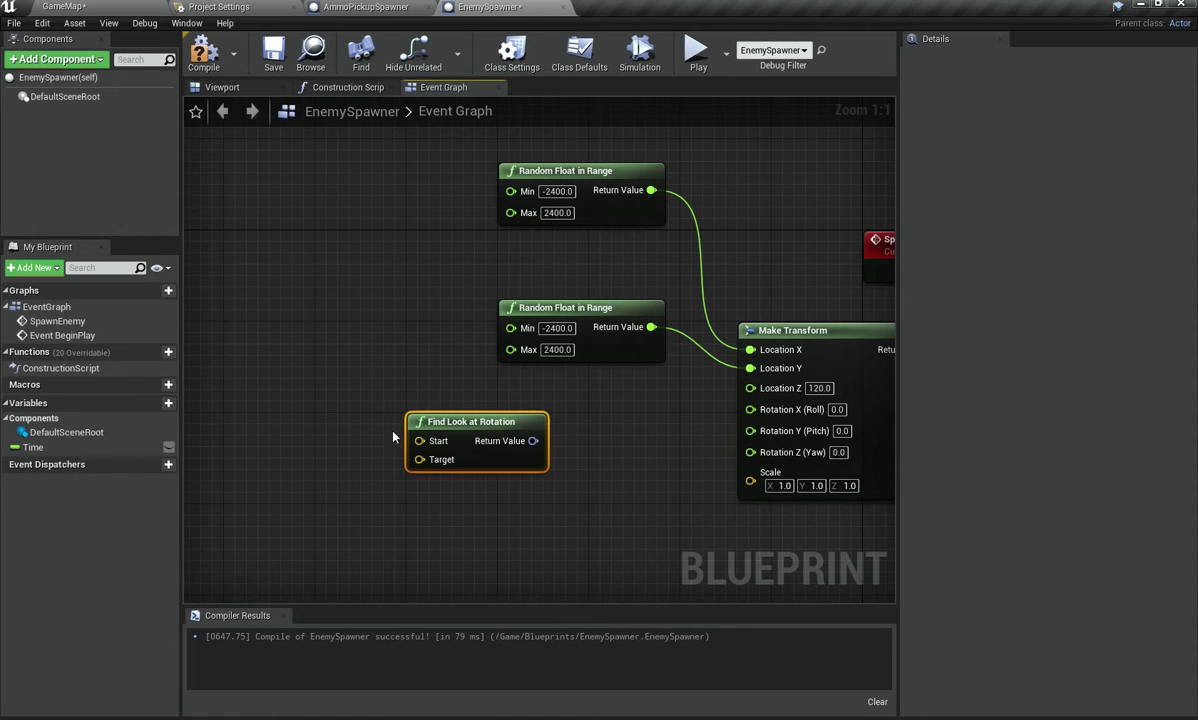
Step: Add a GetActorLocation node with self as target, feeding Find Look at Rotation's Start input
{"action": "left_click_drag", "start_coordinate": [419, 441], "coordinate": [357, 334]}
{"action": "type", "text": "get actor lo"}
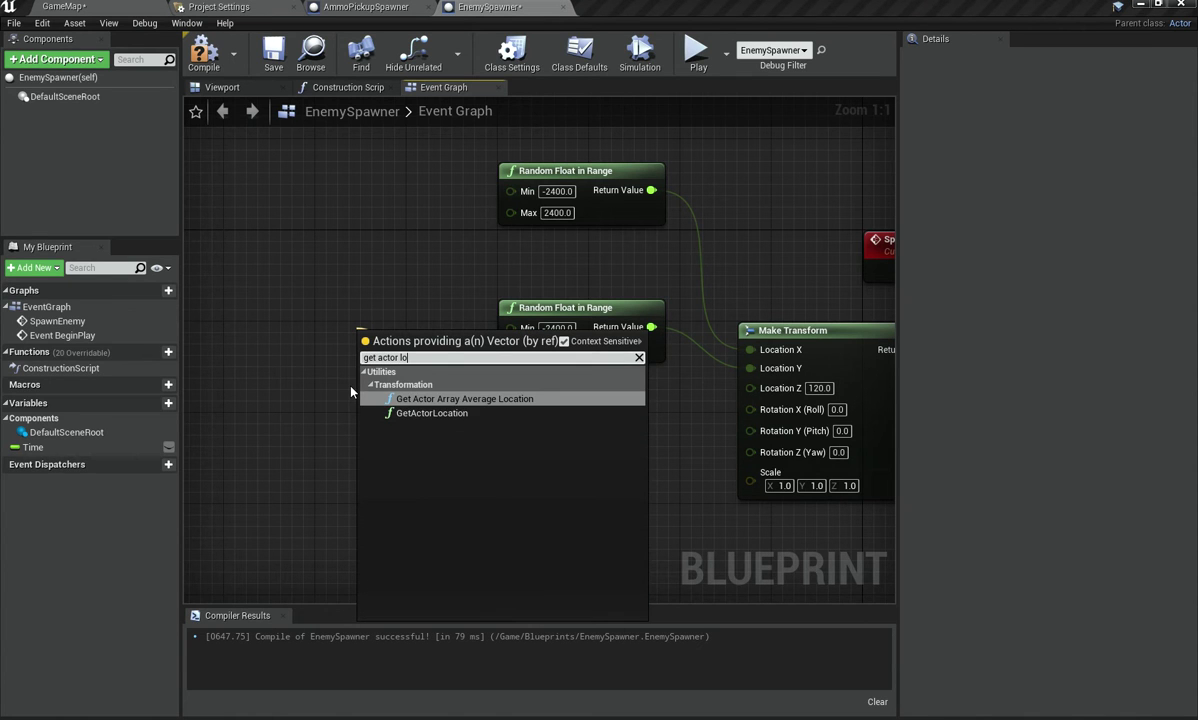
{"action": "key", "text": "Down"}
{"action": "key", "text": "Return"}
{"action": "left_click_drag", "start_coordinate": [355, 383], "coordinate": [219, 382]}
{"action": "right_click_drag", "start_coordinate": [420, 497], "coordinate": [637, 445]}
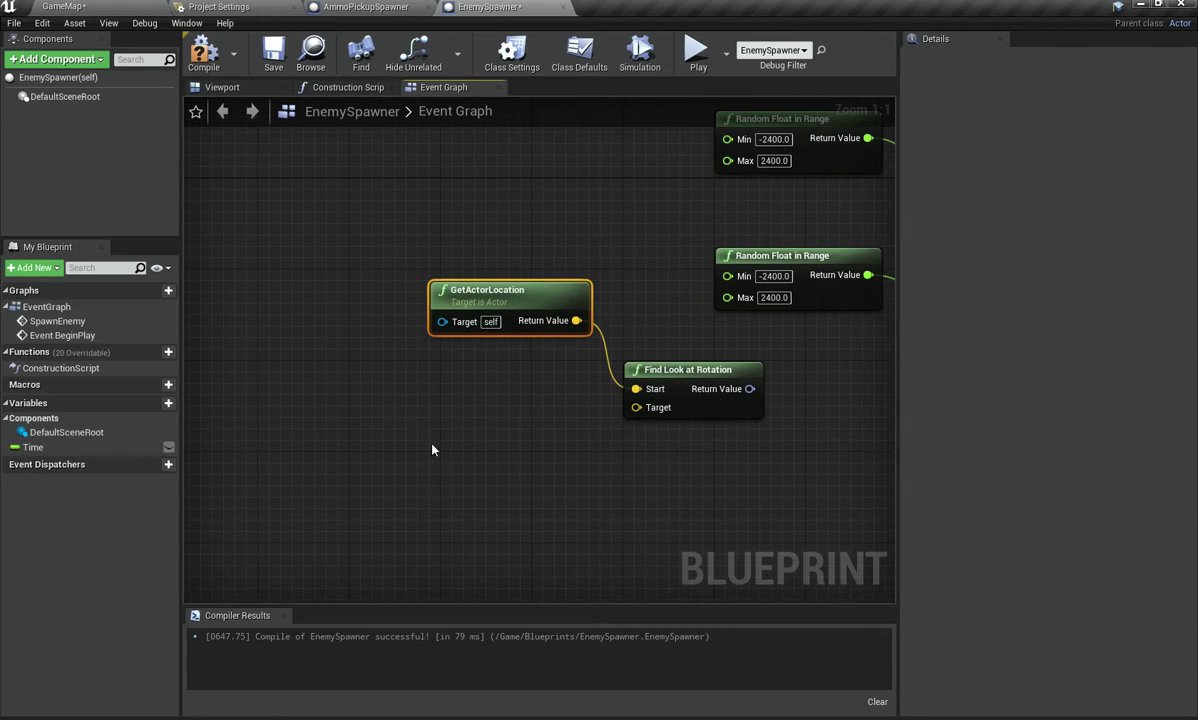
Step: Add a Get Player Pawn node and place it below and to the left of the GetActorLocation node
{"action": "right_click", "coordinate": [376, 449]}
{"action": "type", "text": "get"}
{"action": "key", "text": "Return"}
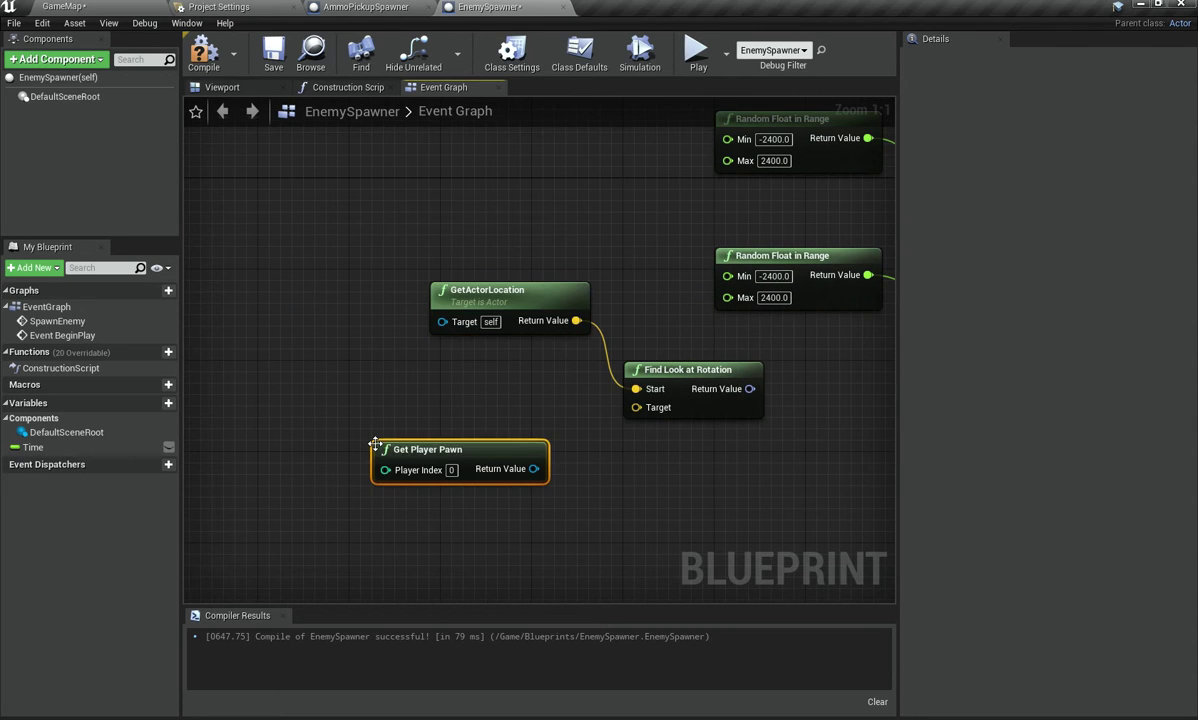
{"action": "left_click_drag", "start_coordinate": [484, 475], "coordinate": [370, 475]}
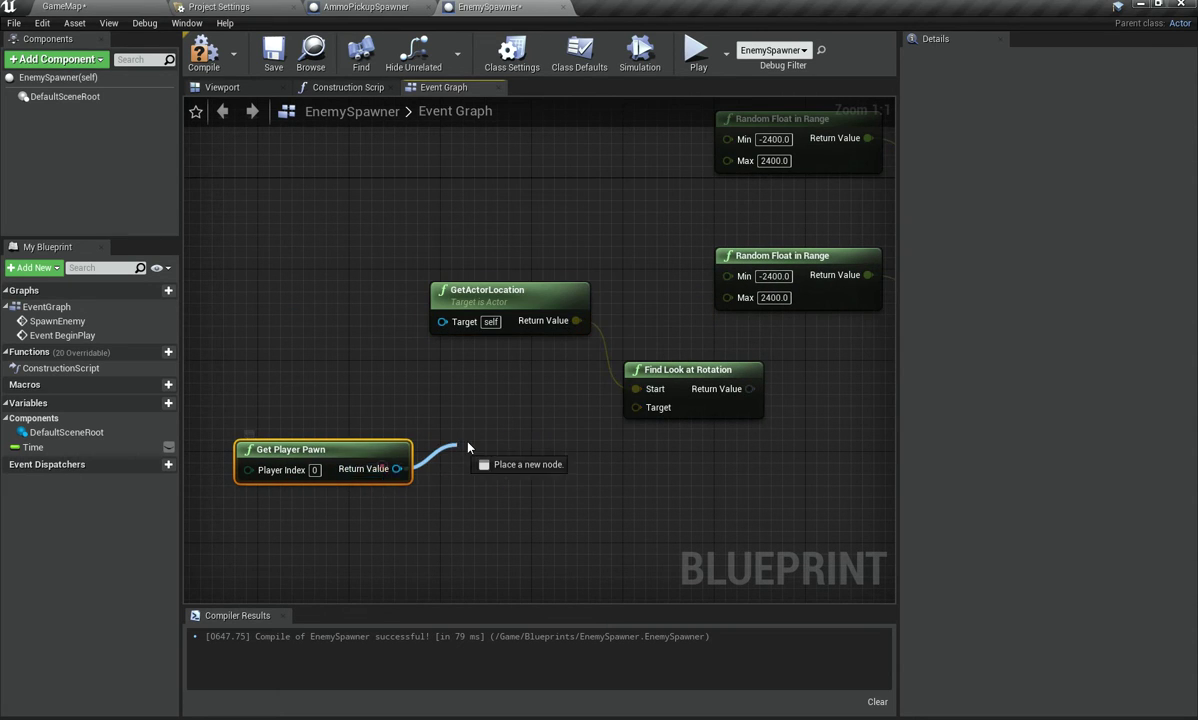
Step: Add a GetActorLocation node for the player pawn and connect its result to Find Look at Rotation's Target
{"action": "left_click_drag", "start_coordinate": [468, 447], "coordinate": [468, 447]}
{"action": "type", "text": "get acto"}
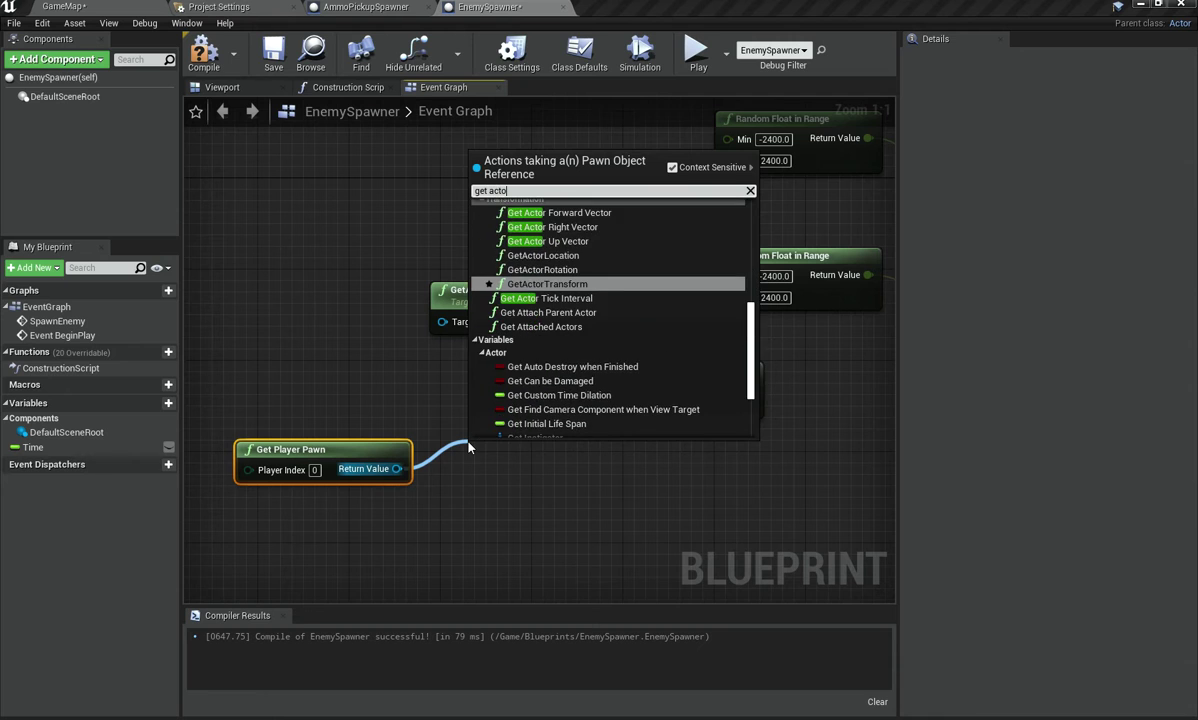
{"action": "type", "text": "r loc"}
{"action": "key", "text": "Return"}
{"action": "left_click_drag", "start_coordinate": [288, 420], "coordinate": [458, 560]}
{"action": "left_click_drag", "start_coordinate": [329, 385], "coordinate": [462, 522]}
{"action": "left_click_drag", "start_coordinate": [543, 464], "coordinate": [663, 415]}
{"action": "right_click_drag", "start_coordinate": [663, 415], "coordinate": [502, 444]}
{"action": "right_click_drag", "start_coordinate": [557, 398], "coordinate": [355, 333]}
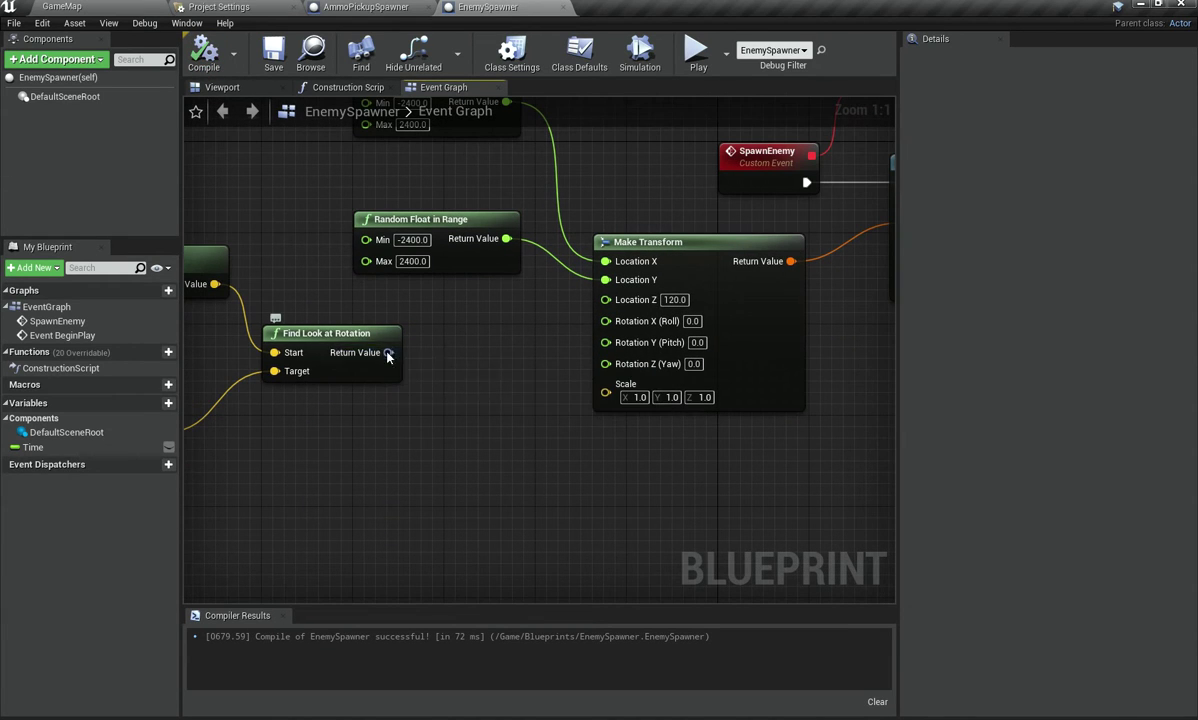
{"action": "right_click", "coordinate": [388, 352]}
{"action": "left_click", "coordinate": [424, 372]}
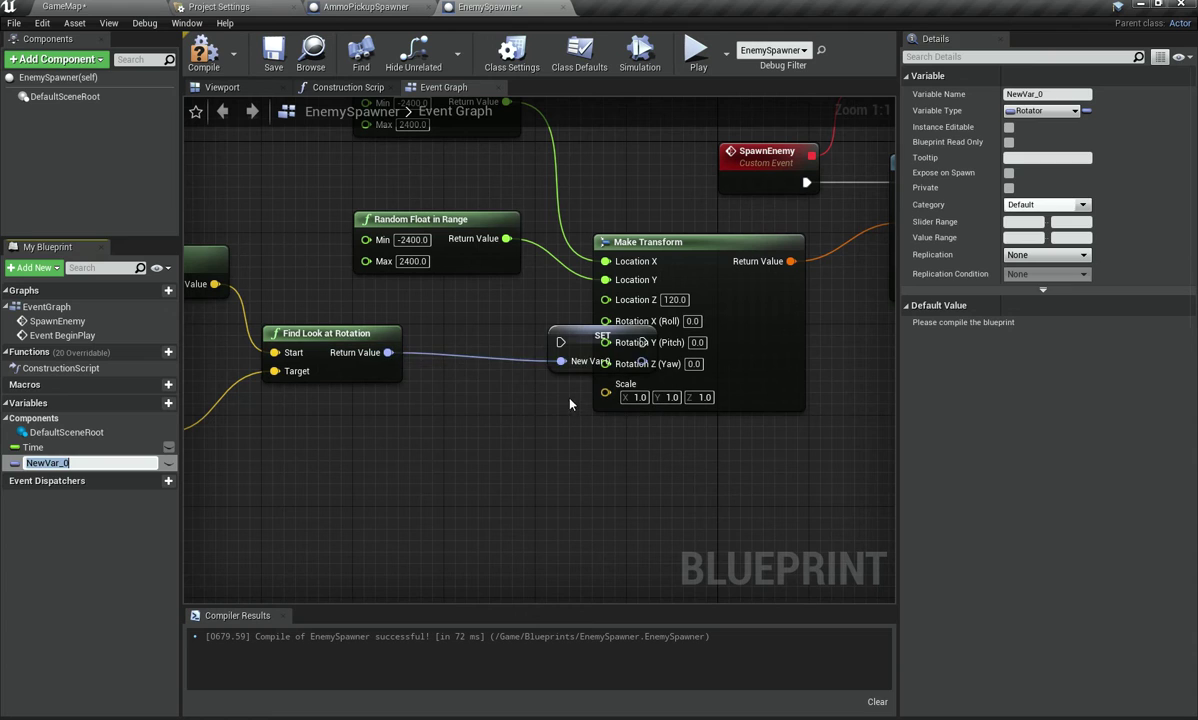
{"action": "key", "text": "ctrl+z"}
Step: Split Find Look at Rotation's return value and connect its Z (Yaw) output to Make Transform's Rotation Z (Yaw)
{"action": "right_click", "coordinate": [388, 352]}
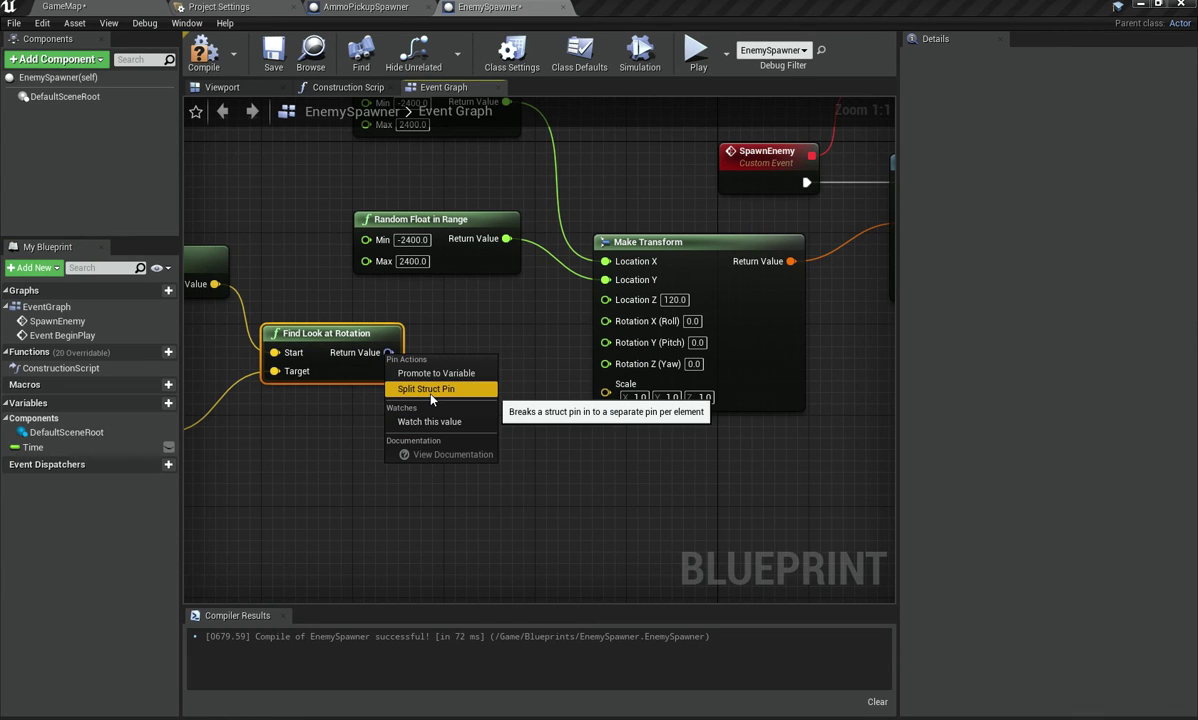
{"action": "left_click", "coordinate": [430, 391]}
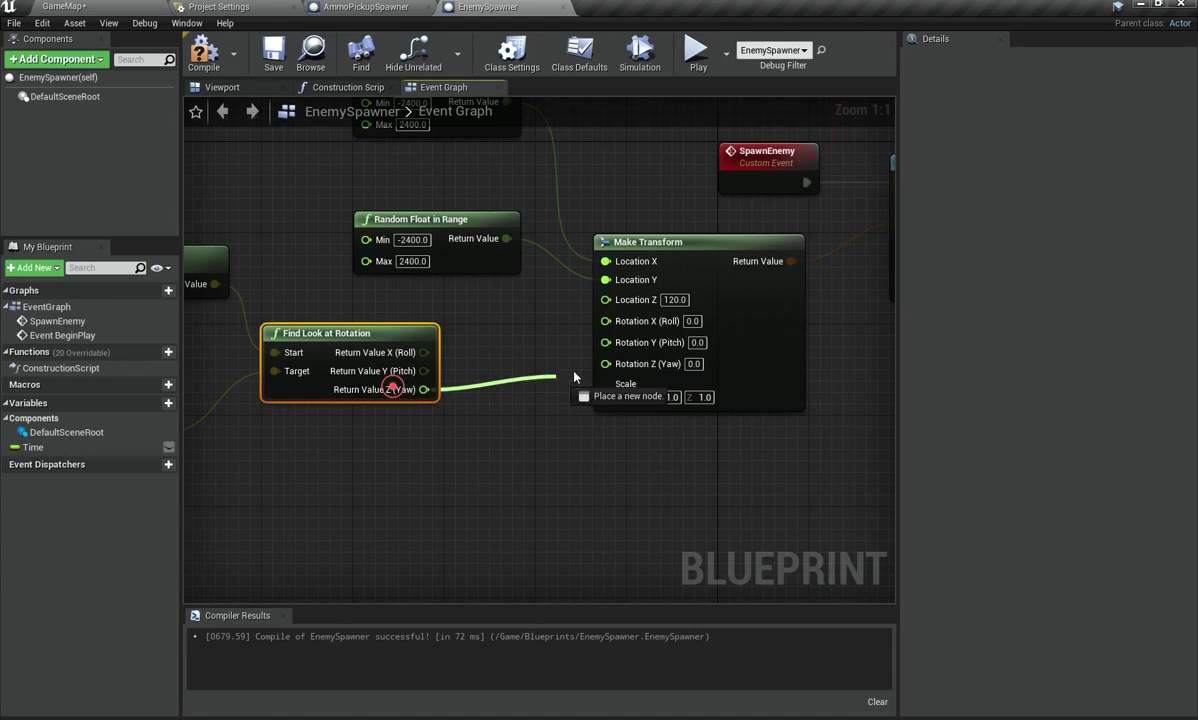
{"action": "left_click_drag", "start_coordinate": [601, 365], "coordinate": [605, 364]}
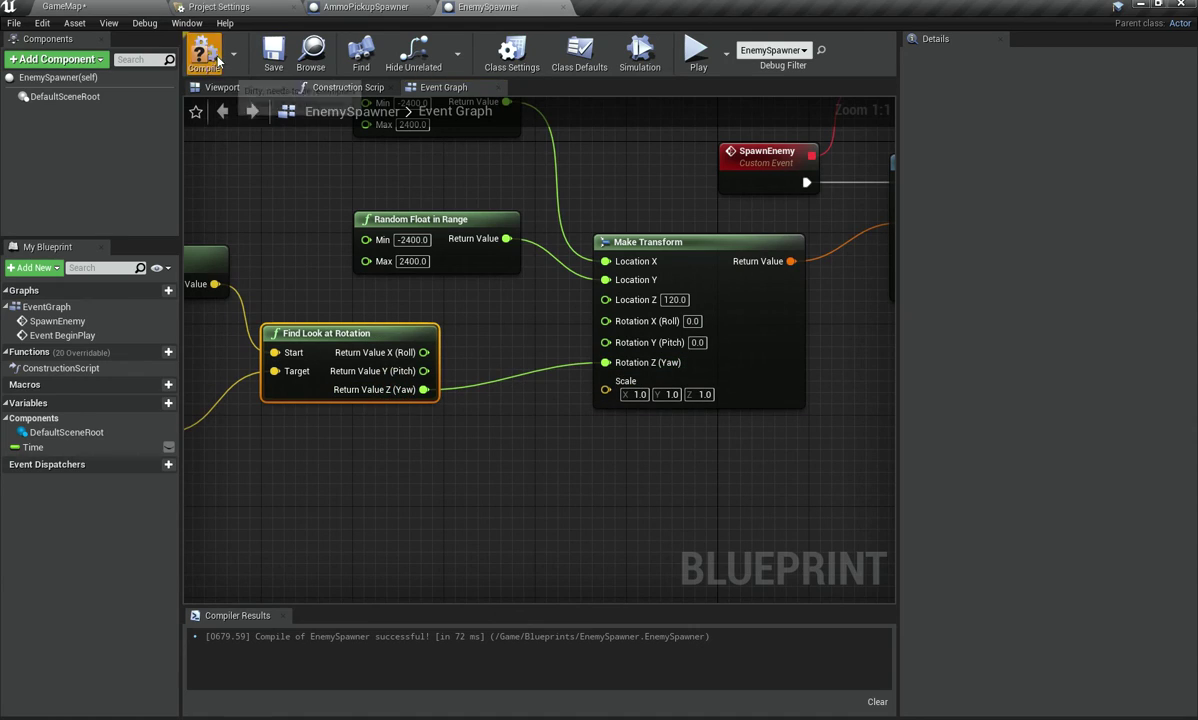
Step: Rotate the EnemySpawner actor in the level by -40° about Z to demonstrate yaw, and undo the rotation
{"action": "key", "text": "f"}
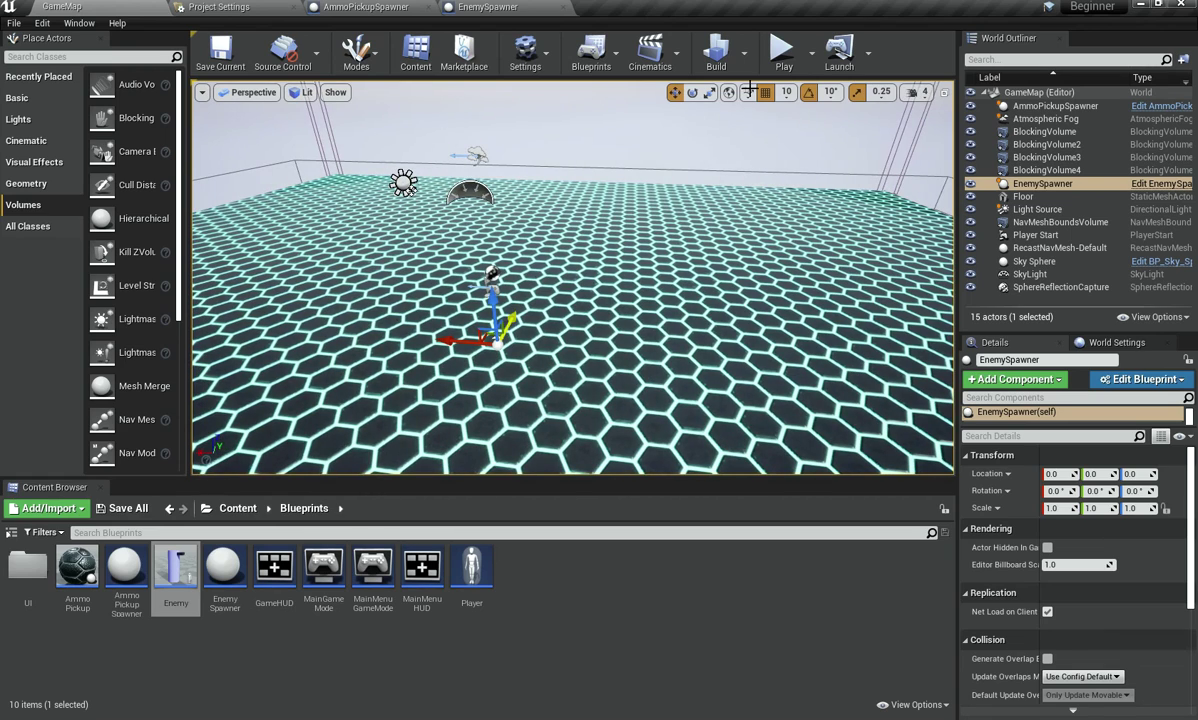
{"action": "key", "text": "e"}
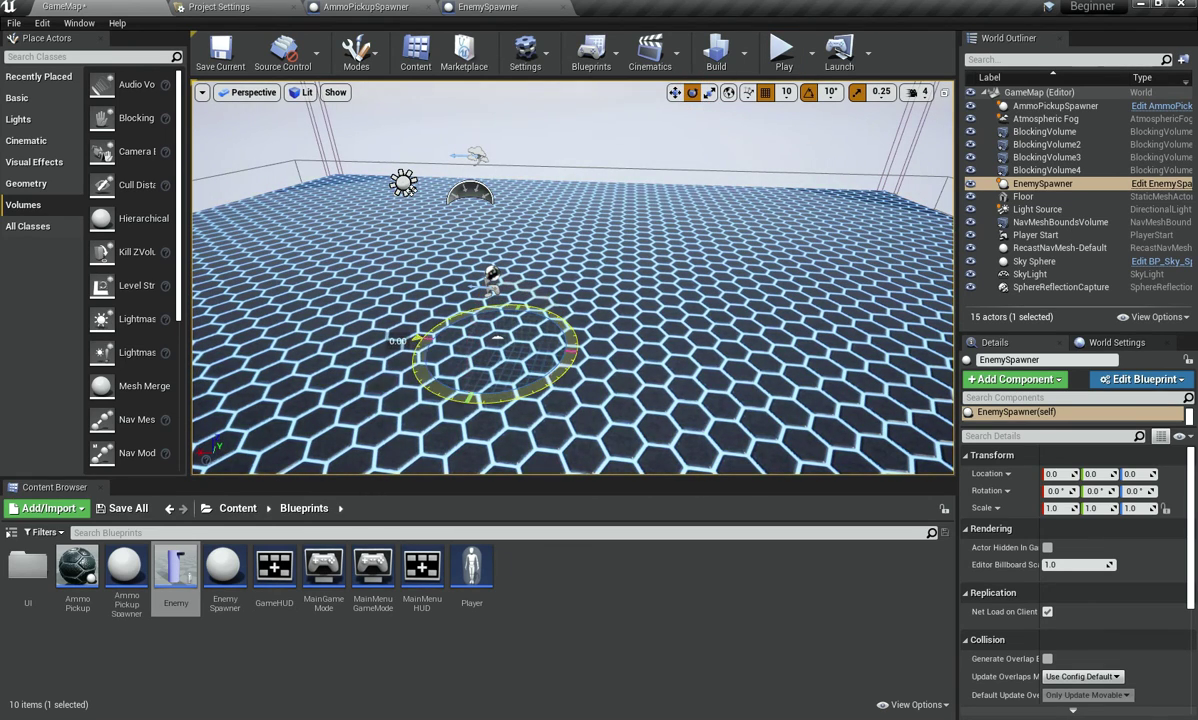
{"action": "left_click_drag", "start_coordinate": [416, 352], "coordinate": [416, 385]}
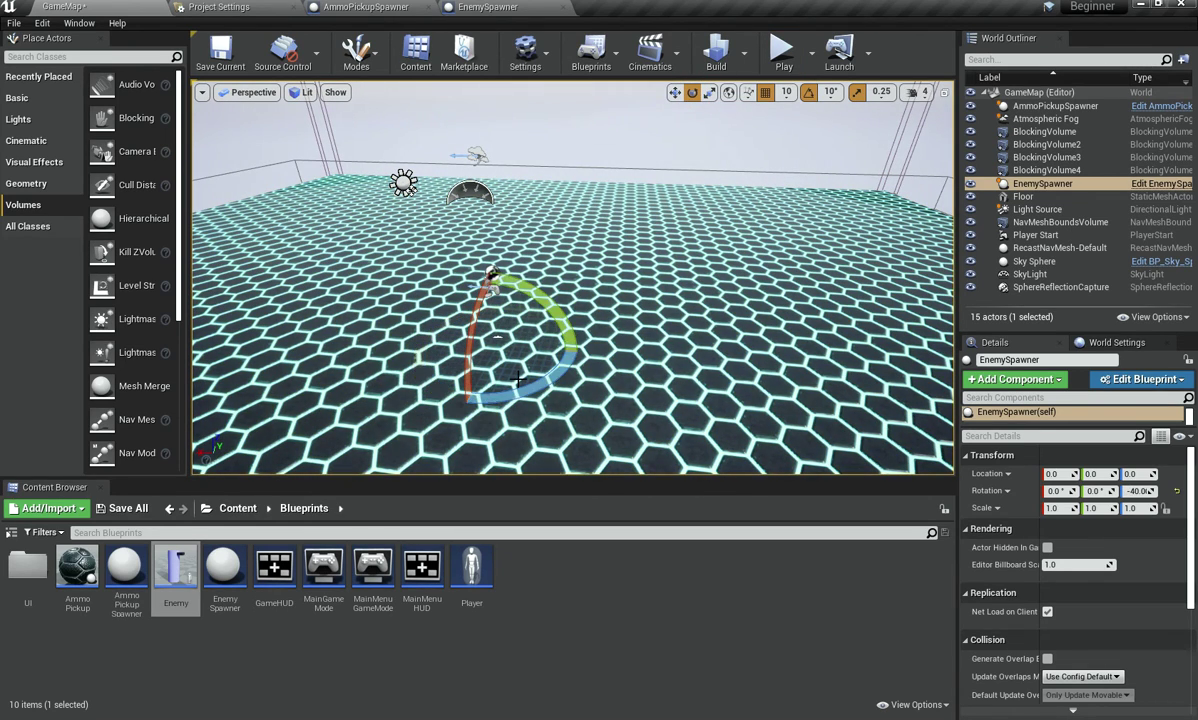
{"action": "key", "text": "ctrl+z"}
Step: Try rotating the Floor actor about different axes and undo the rotations
{"action": "left_click", "coordinate": [810, 261]}
{"action": "mouse_move", "coordinate": [520, 390]}
{"action": "left_mouse_down"}
{"action": "mouse_move", "coordinate": [575, 386]}
{"action": "mouse_move", "coordinate": [530, 389]}
{"action": "left_mouse_up"}
{"action": "key", "text": "ctrl+z"}
{"action": "left_click_drag", "start_coordinate": [472, 328], "coordinate": [474, 293]}
{"action": "key", "text": "ctrl+z"}
{"action": "key", "text": "ctrl+z"}
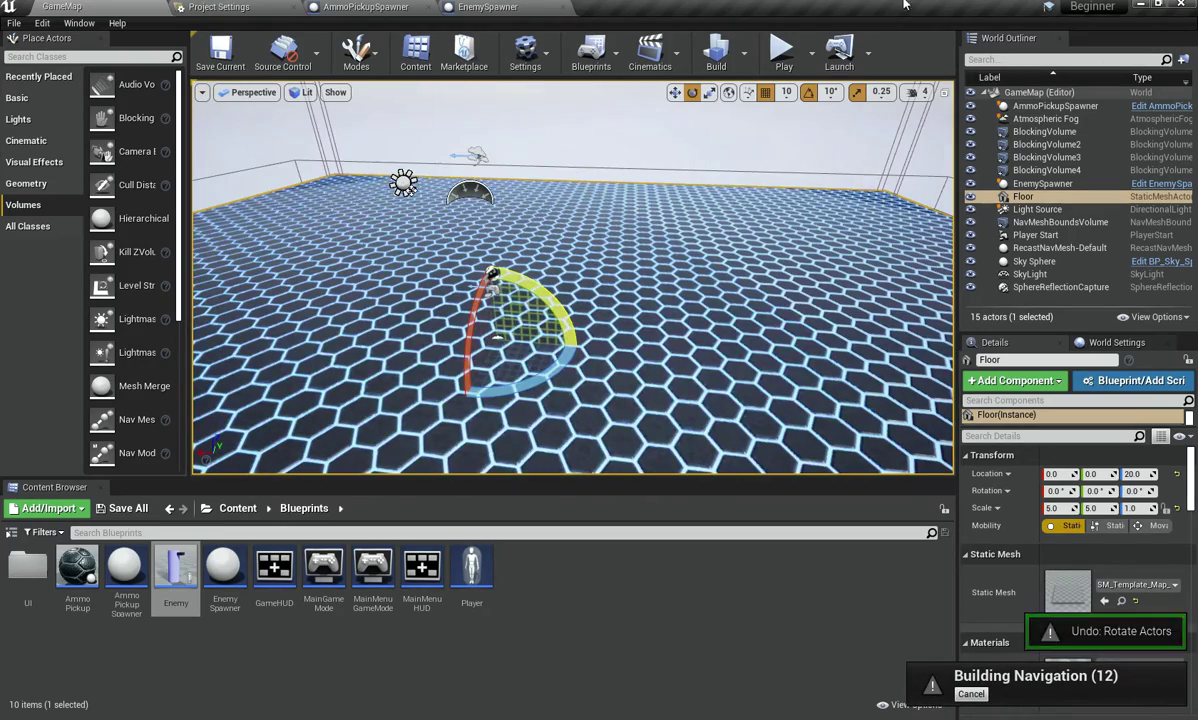
Step: Play-test the level and shoot the approaching enemies to check their spawning and facing direction
{"action": "left_click", "coordinate": [783, 52]}
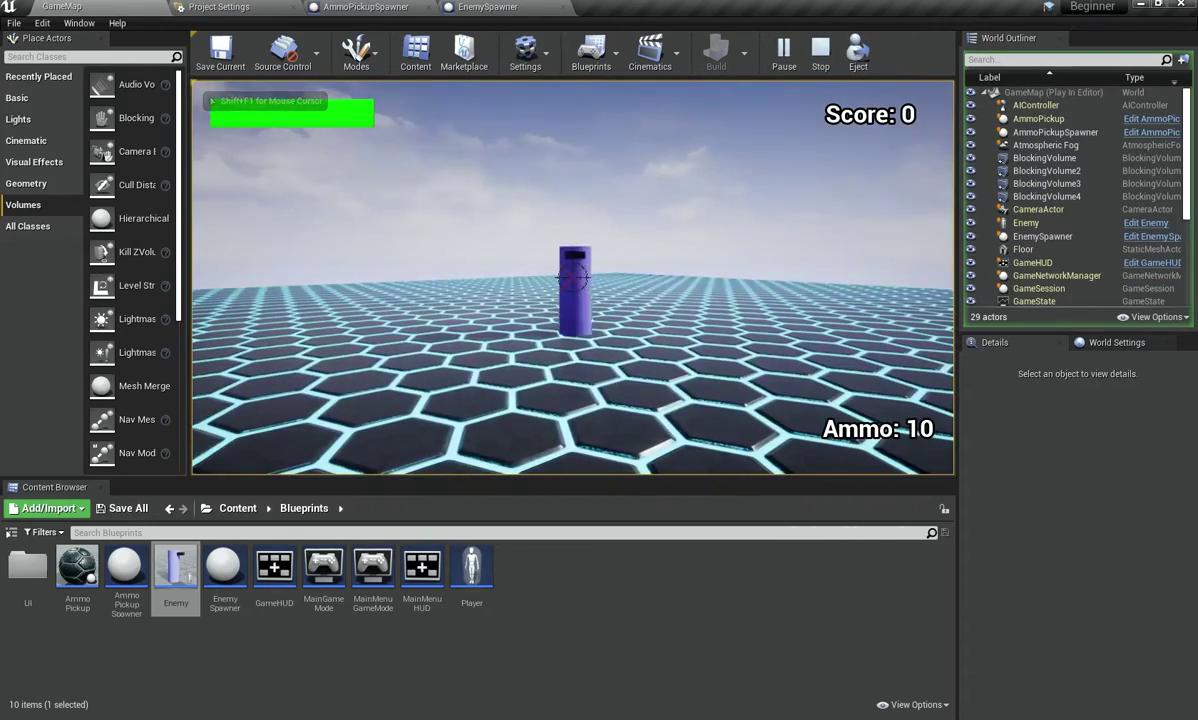
{"action": "left_click", "coordinate": [572, 277]}
{"action": "left_click", "coordinate": [572, 277]}
{"action": "left_click", "coordinate": [572, 277]}
{"action": "key", "text": "w"}
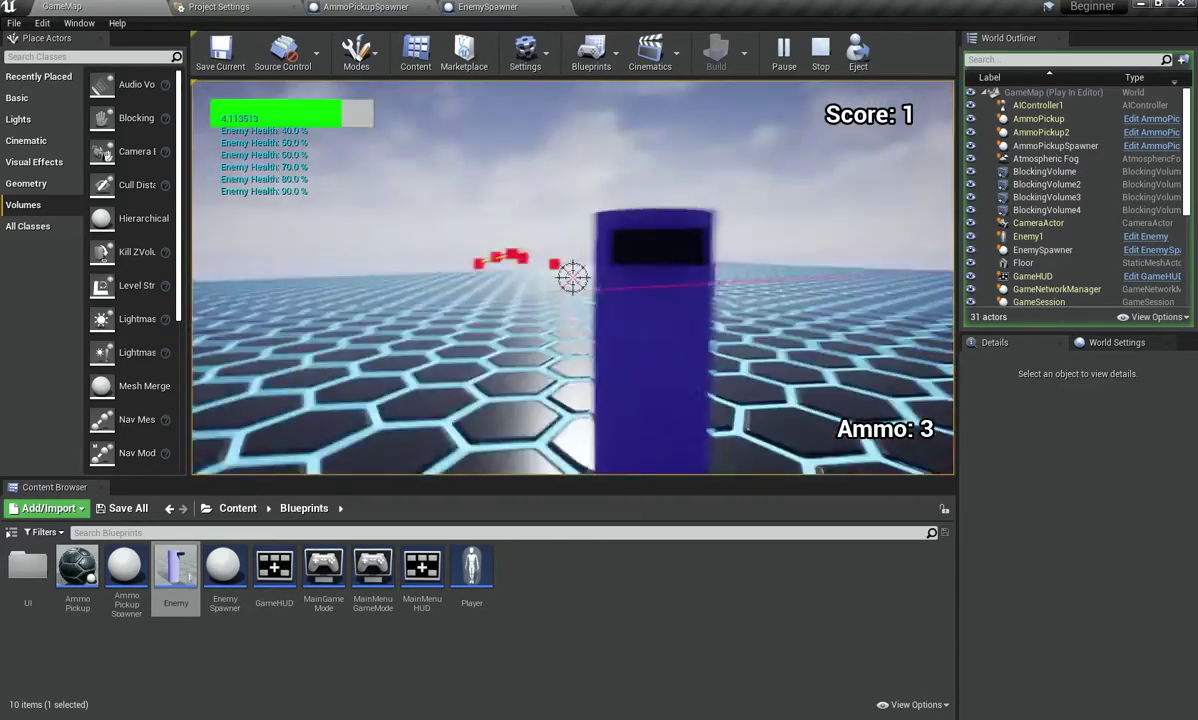
{"action": "left_click", "coordinate": [572, 277]}
{"action": "left_click", "coordinate": [572, 277]}
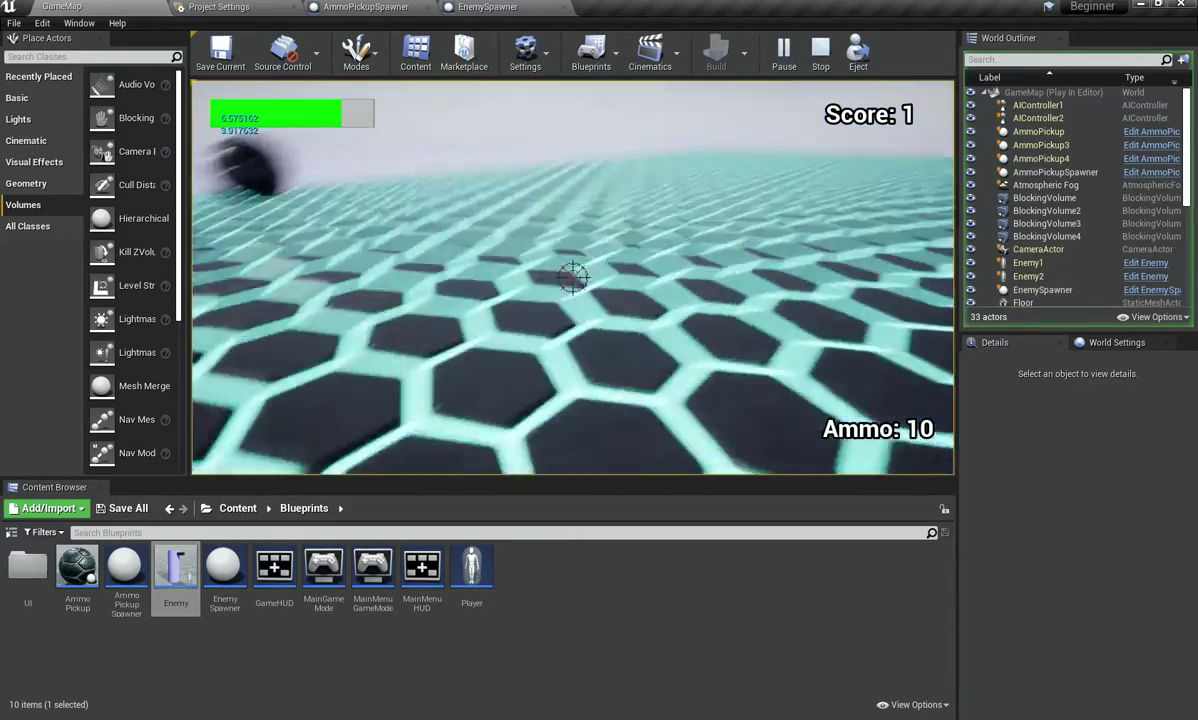
Step: Walk around the floor in the running game, collecting ammo pickups and watching where enemies spawn
{"action": "key", "text": "w"}
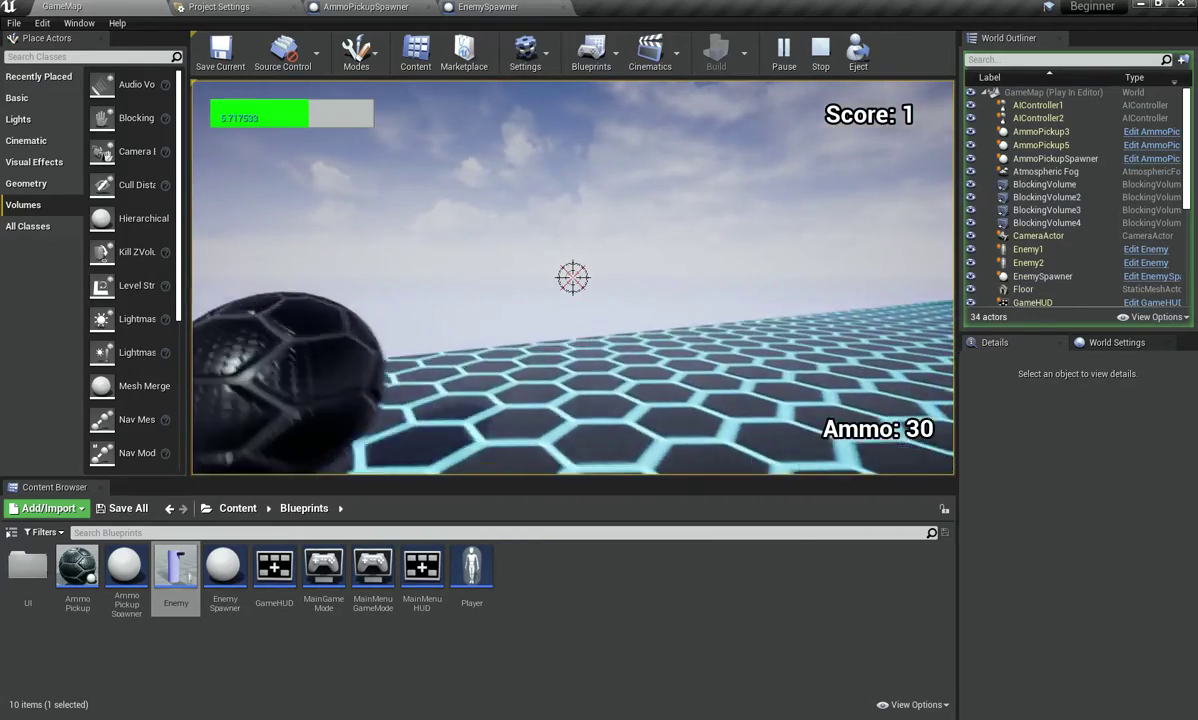
{"action": "key", "text": "w"}
{"action": "key", "text": "w"}
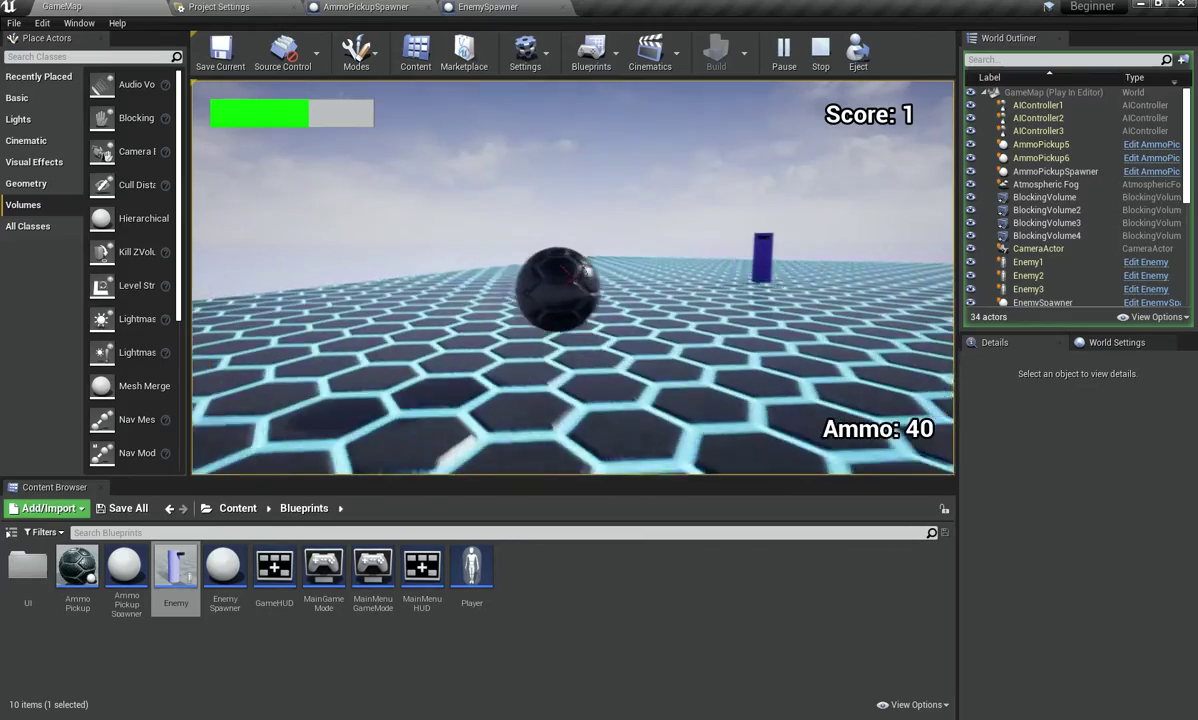
{"action": "key", "text": "w"}
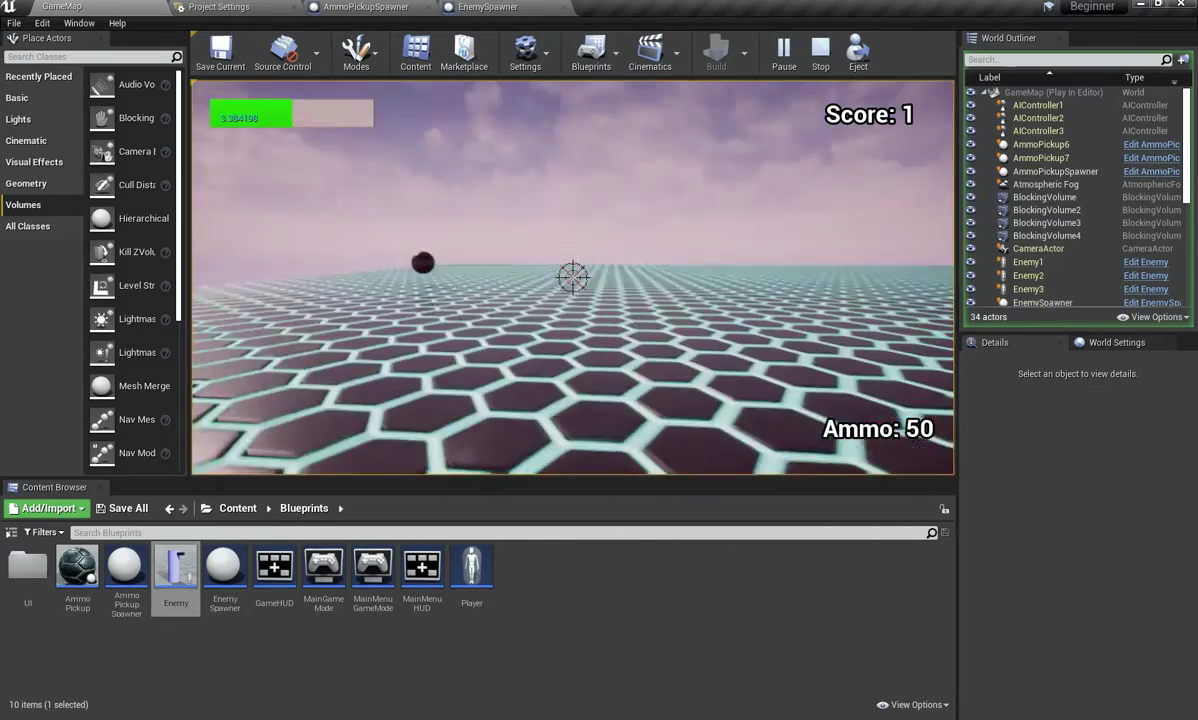
{"action": "key", "text": "w"}
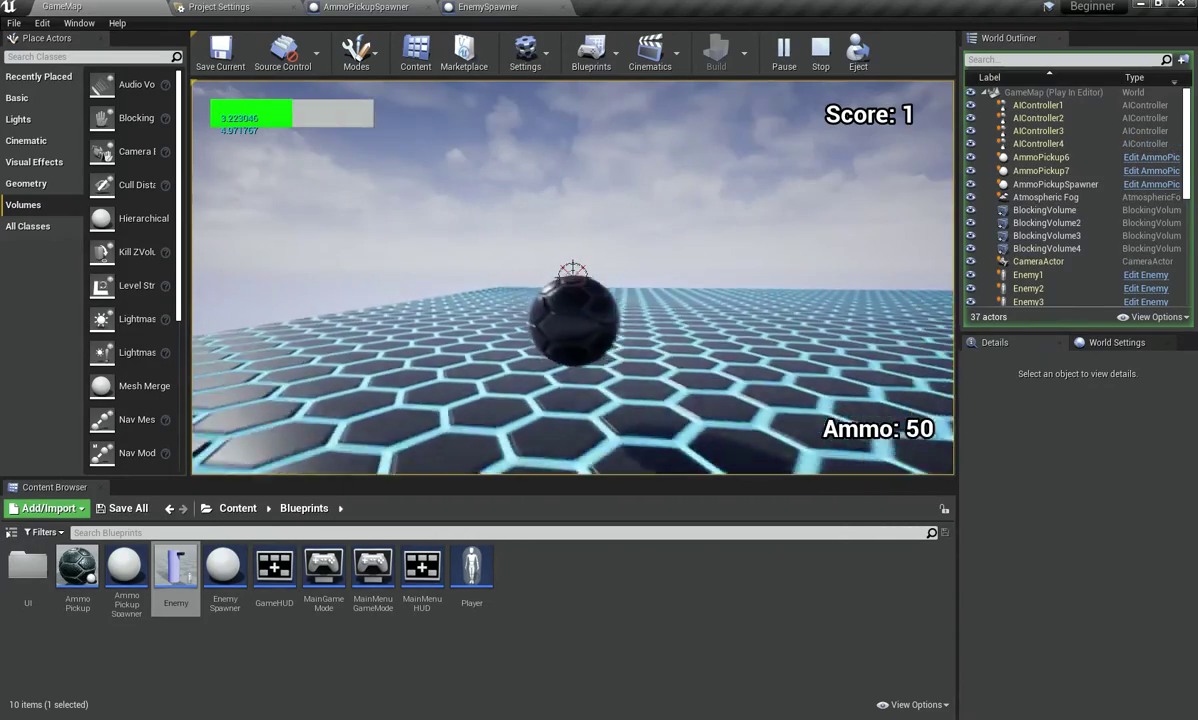
{"action": "key", "text": "w"}
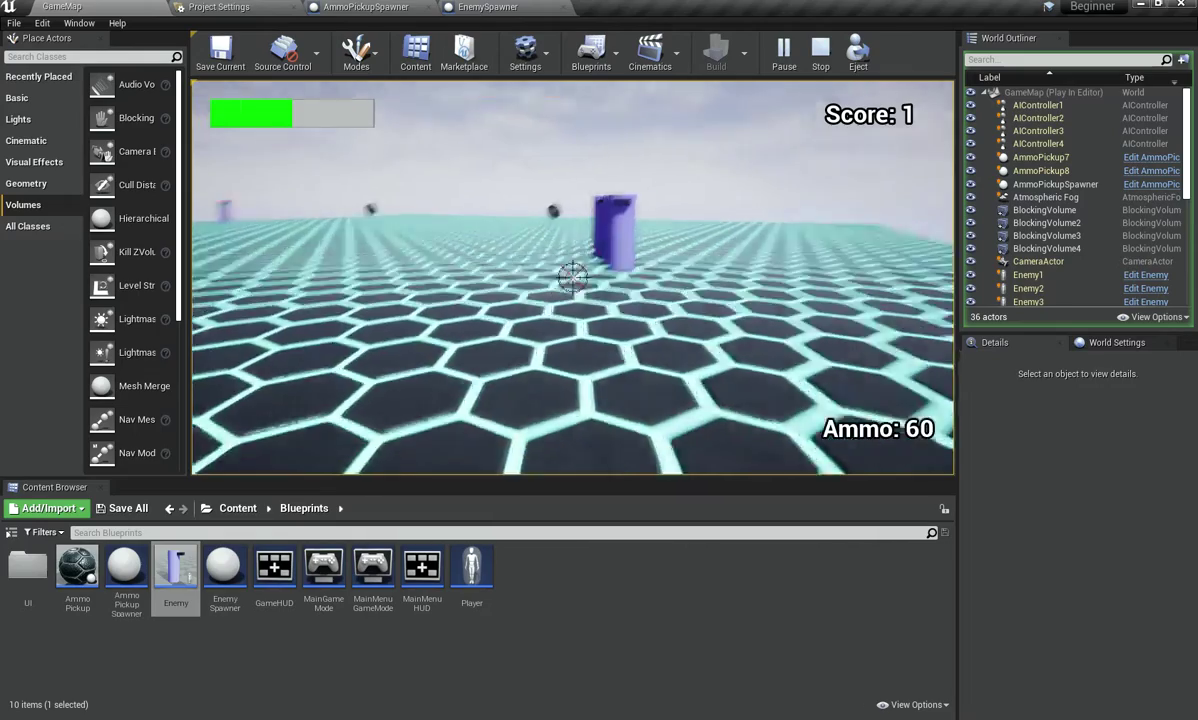
{"action": "key", "text": "w"}
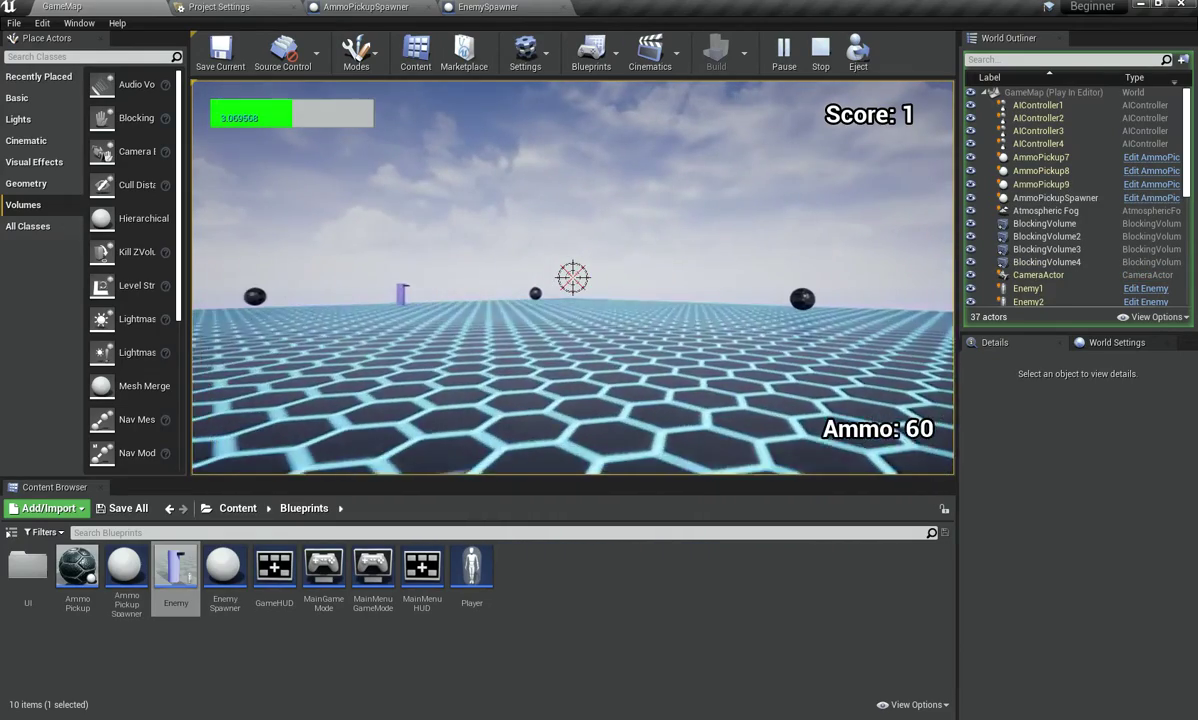